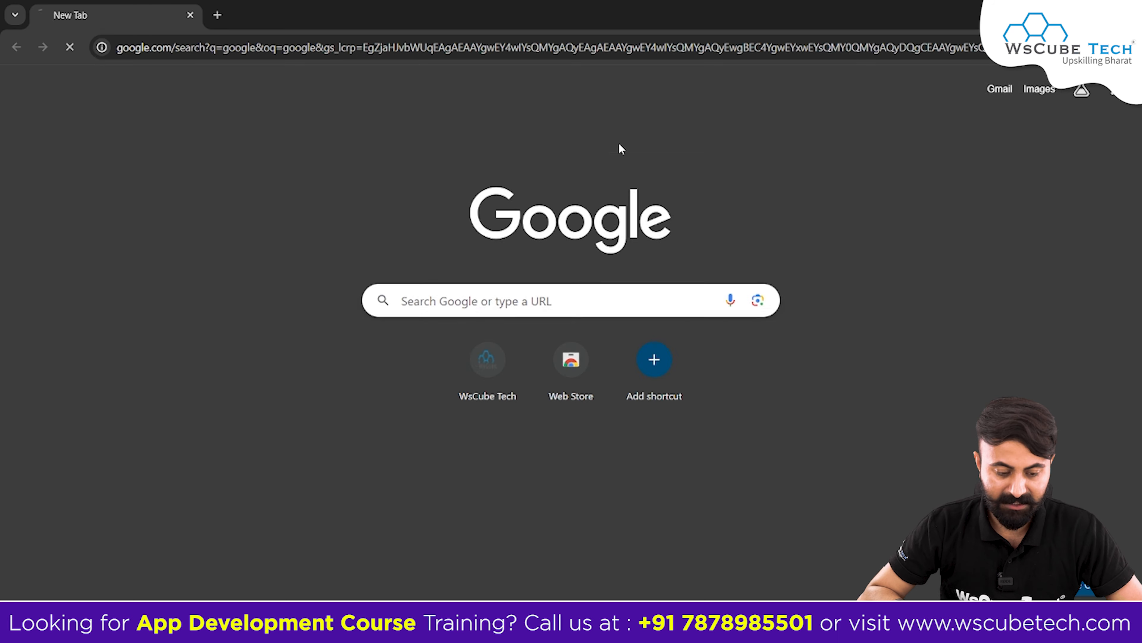
# - Search Google for "flutter sdk" in place of the existing query
pyautogui.click(396, 109)
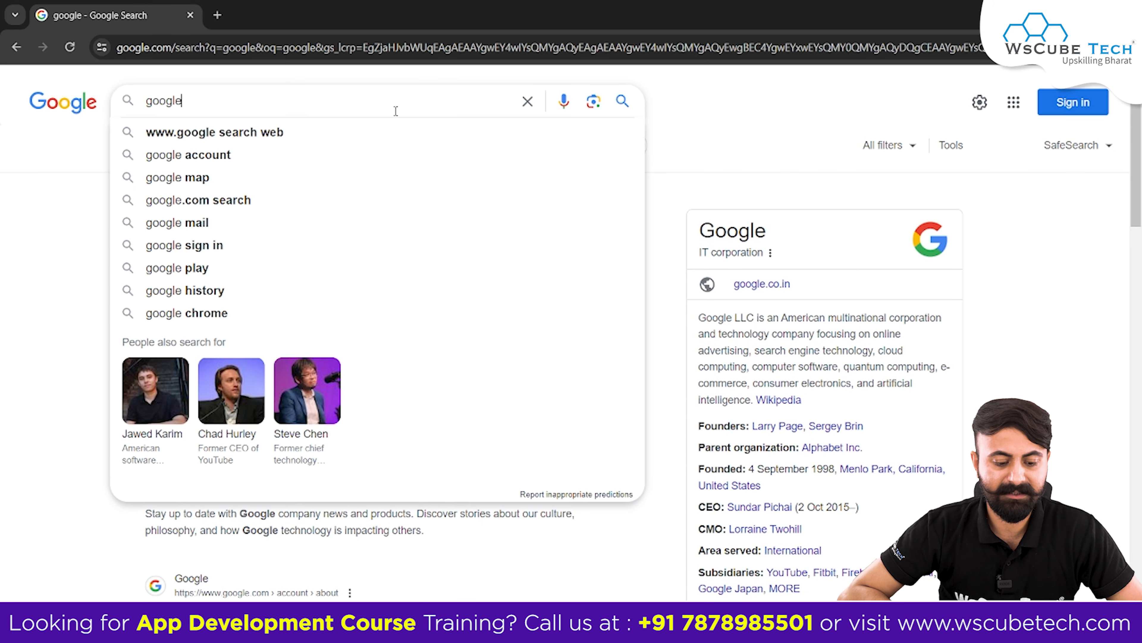
pyautogui.click(526, 103)
pyautogui.write('flu')
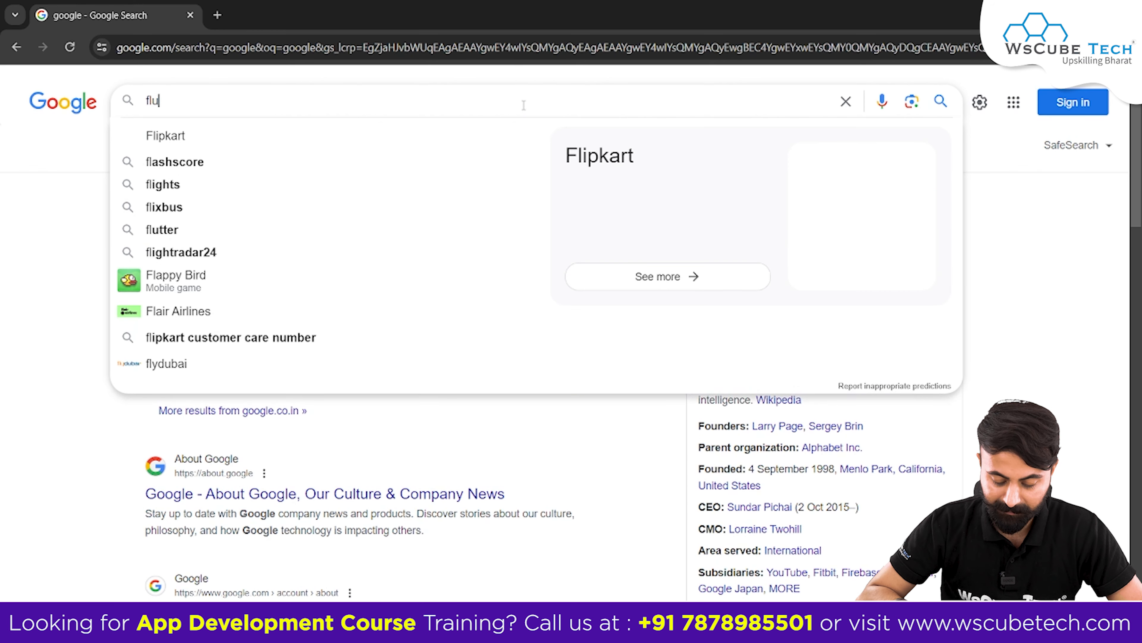
pyautogui.write('tter sdk')
pyautogui.press('Return')
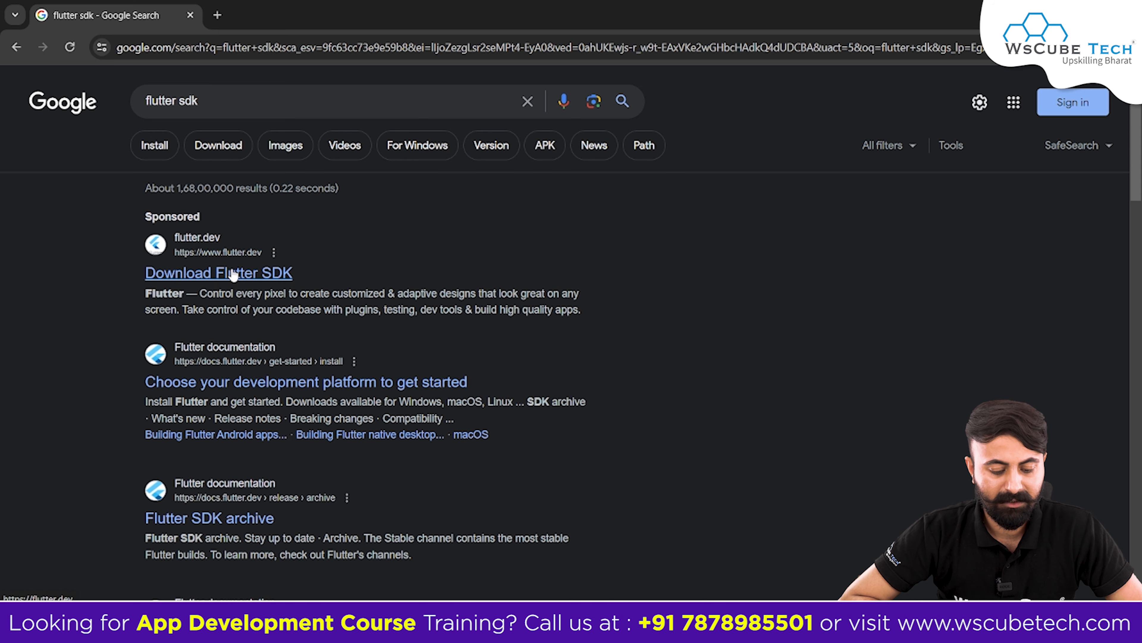
# - Open the Flutter SDK archive page of the Flutter documentation from the search results
pyautogui.click(234, 275)
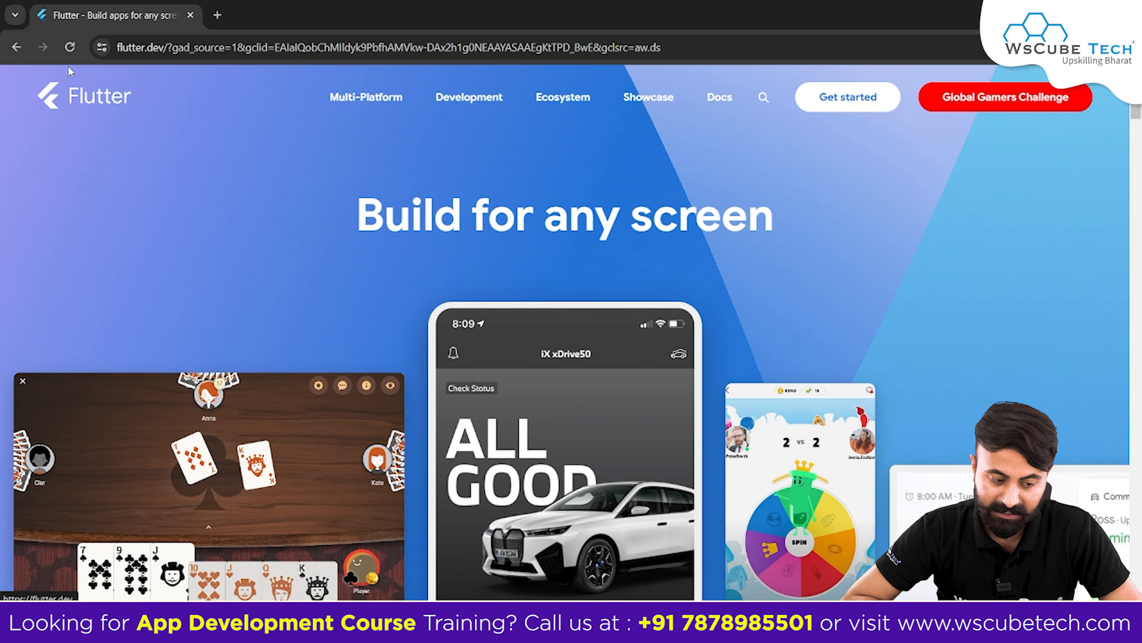
pyautogui.click(16, 47)
pyautogui.scroll(-5, 199, 215)
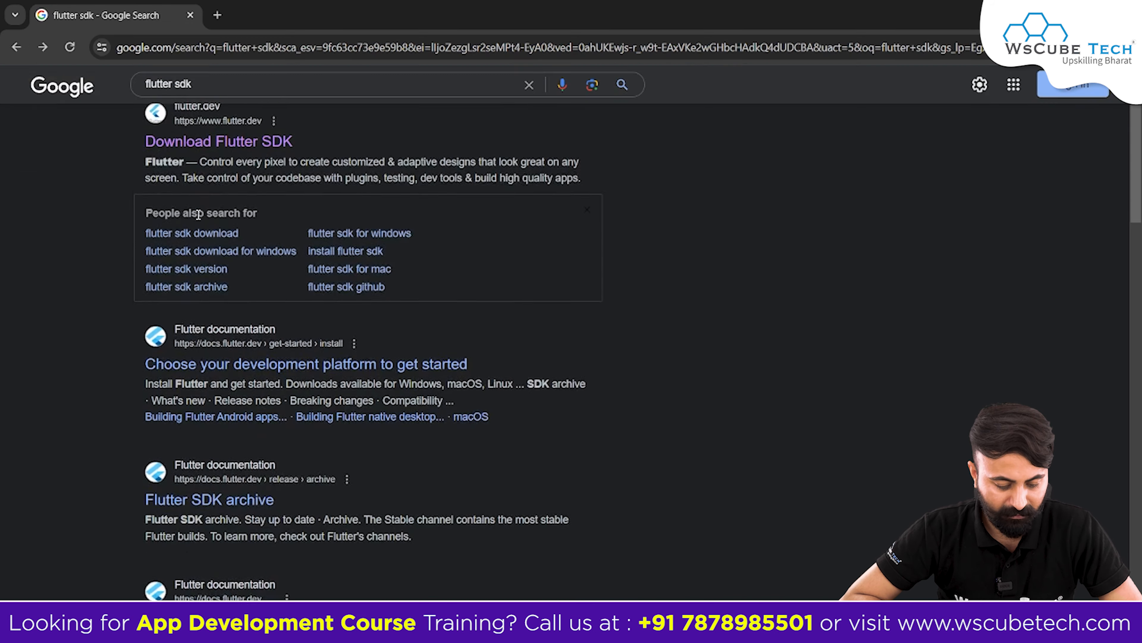
pyautogui.scroll(-1, 198, 218)
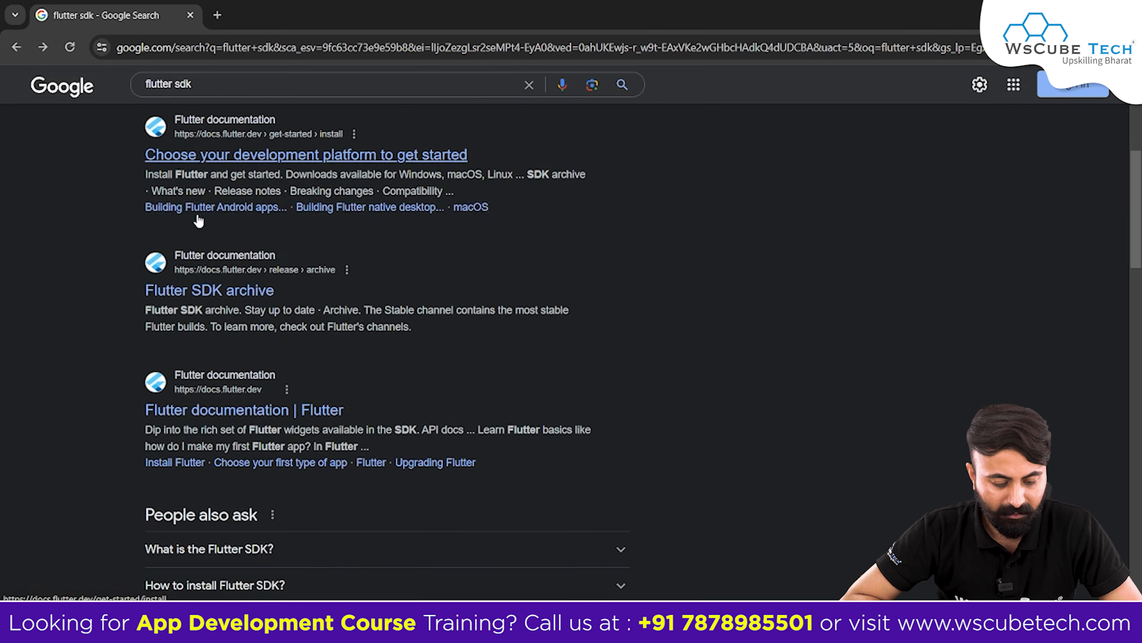
pyautogui.click(193, 292)
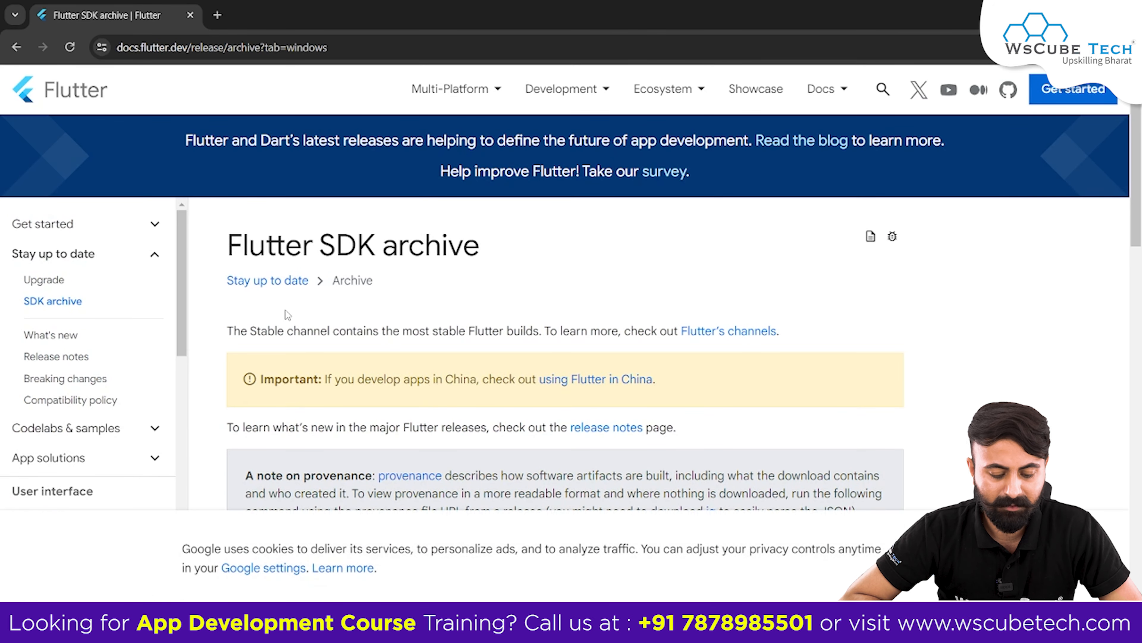
# - Look through the SDK archive's stable channel releases for Windows, macOS and Linux, ending on the Windows list
pyautogui.scroll(-5, 287, 311)
pyautogui.scroll(-2, 287, 310)
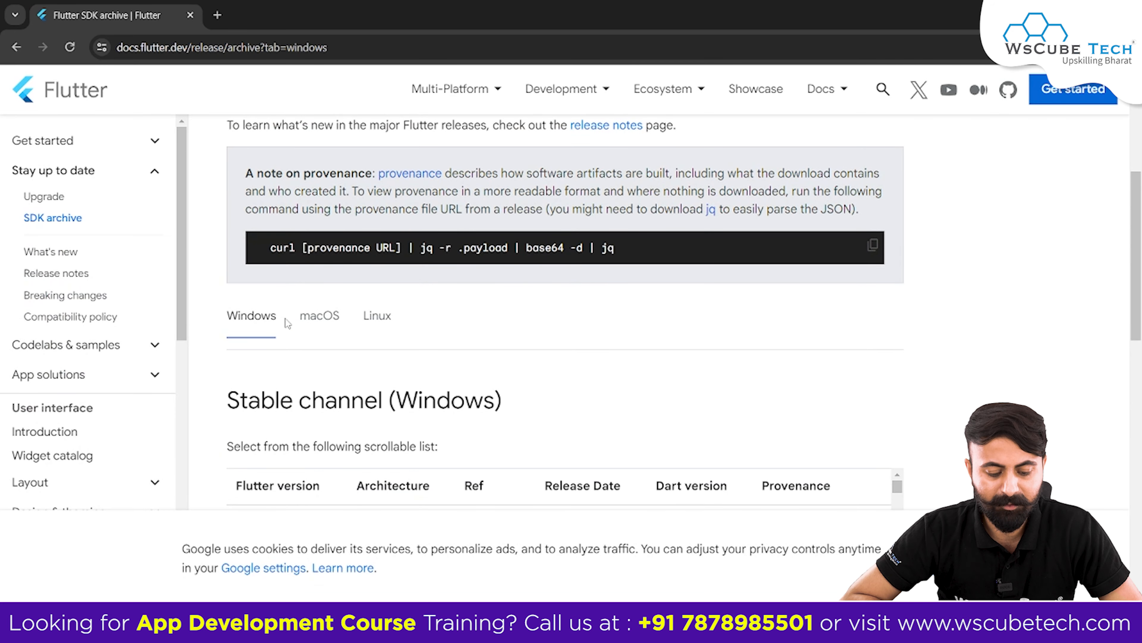
pyautogui.scroll(-3, 376, 322)
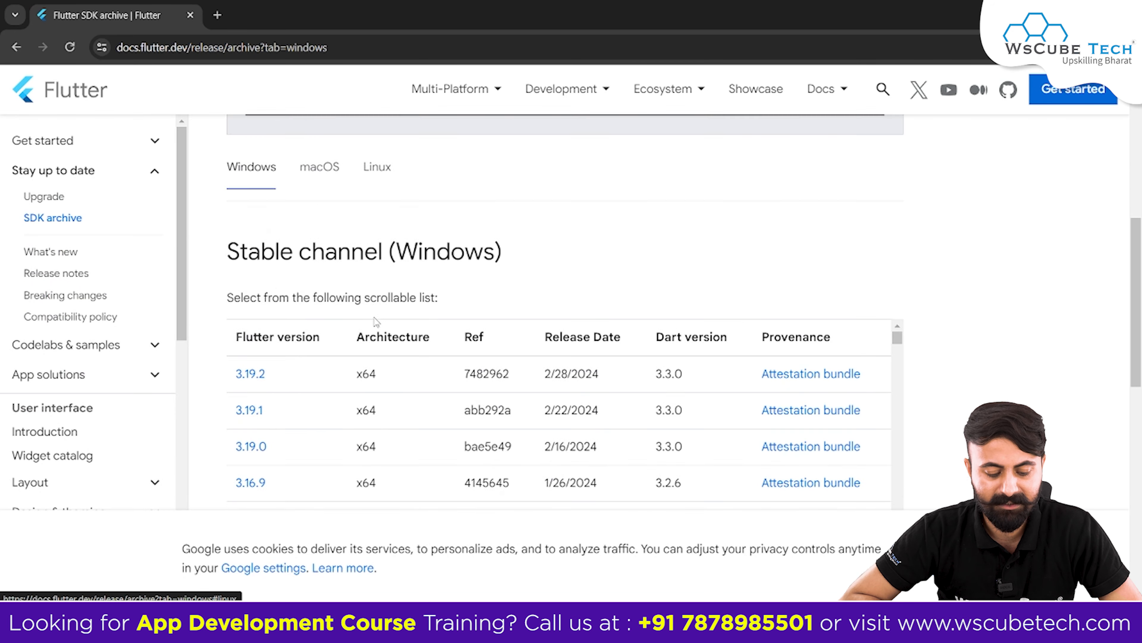
pyautogui.scroll(2, 328, 272)
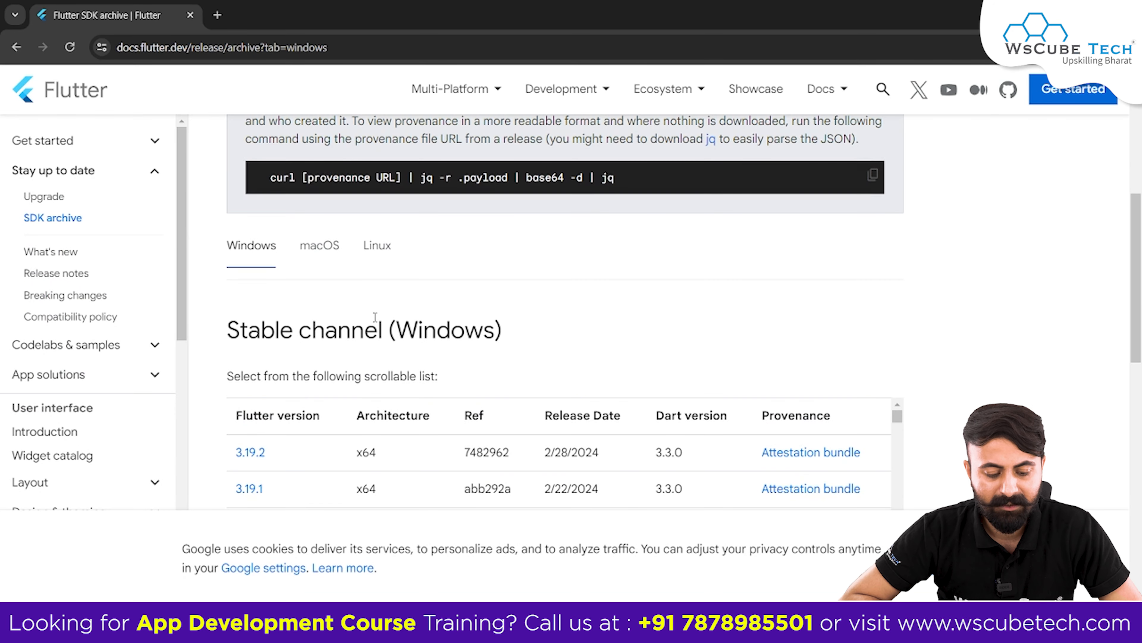
pyautogui.click(327, 259)
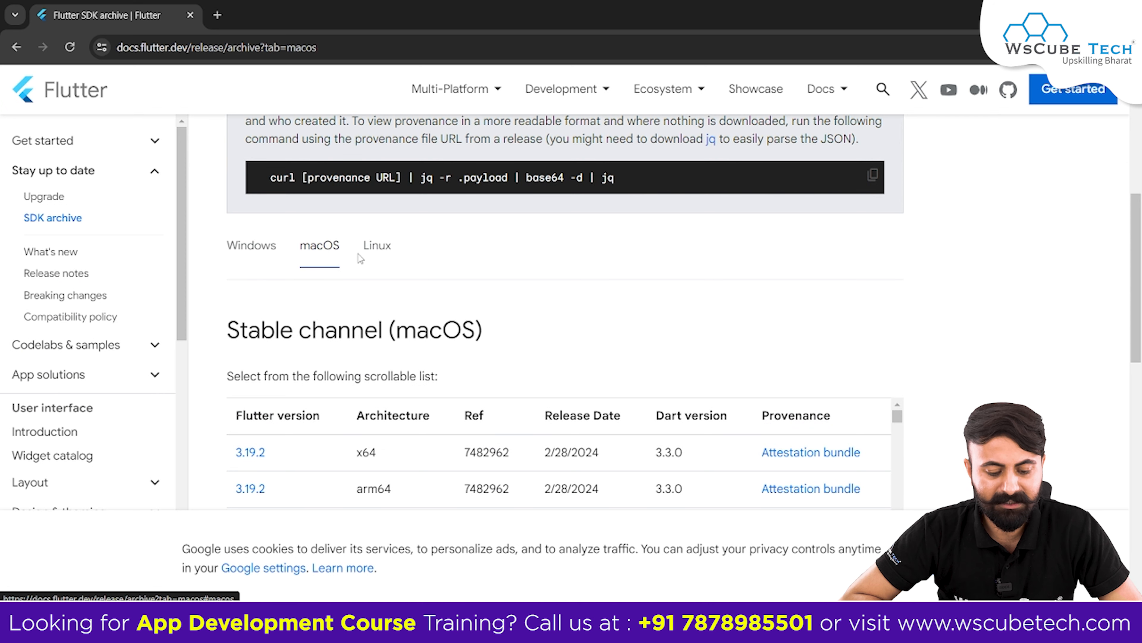
pyautogui.click(377, 252)
pyautogui.click(268, 258)
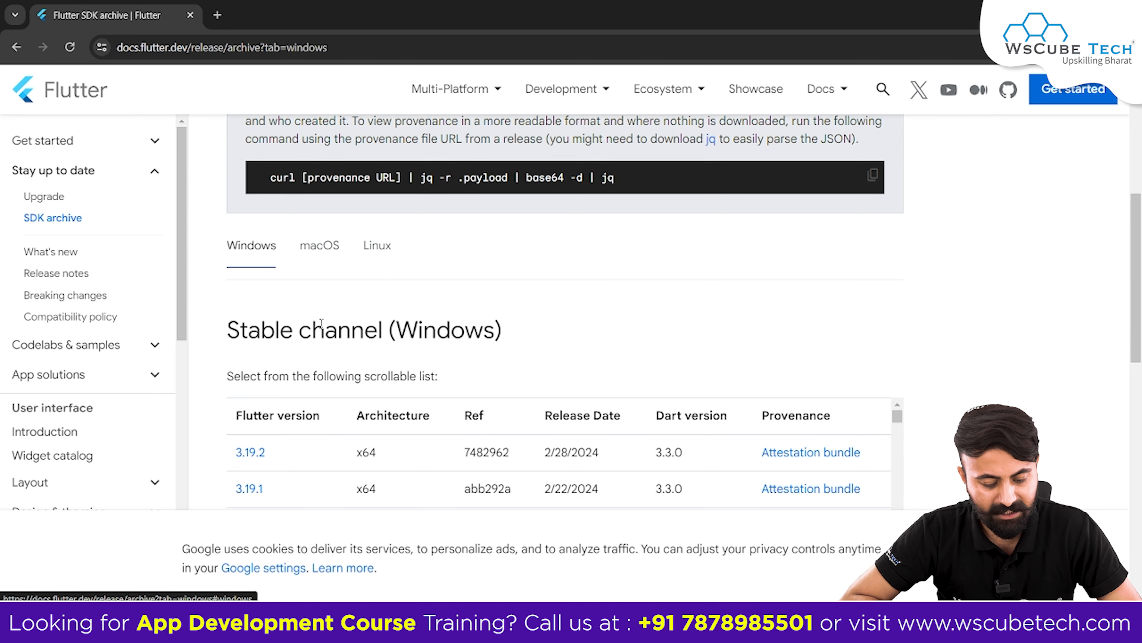
# - Download the Flutter 3.19.2 x64 release from the Windows stable channel list
pyautogui.scroll(-3, 320, 323)
pyautogui.scroll(1, 320, 323)
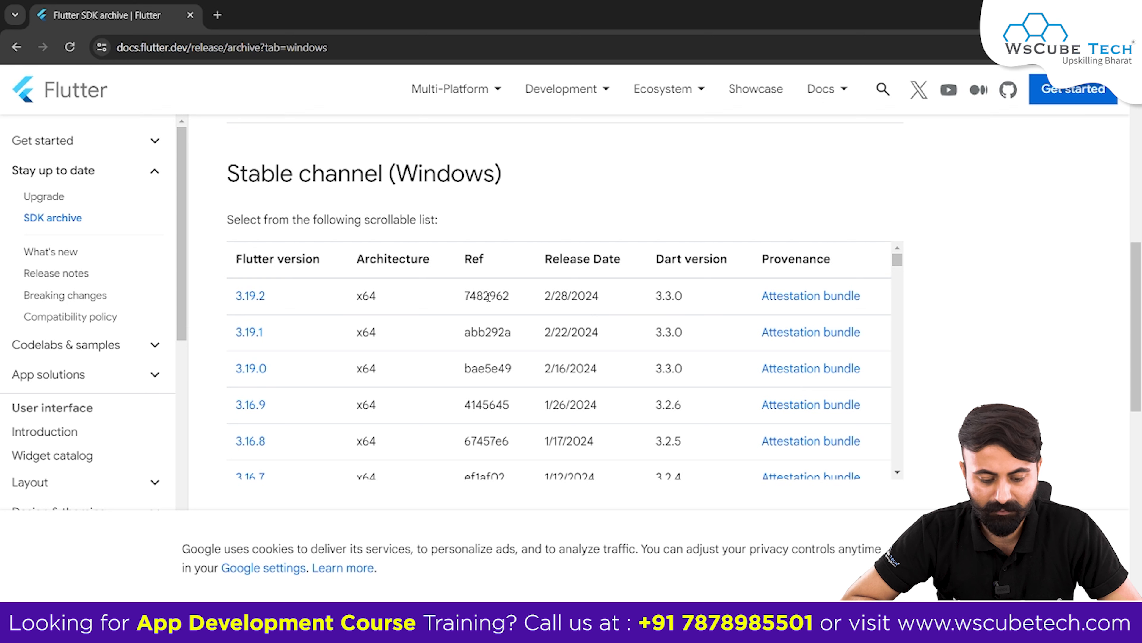
pyautogui.moveTo(228, 175); pyautogui.dragTo(503, 187)
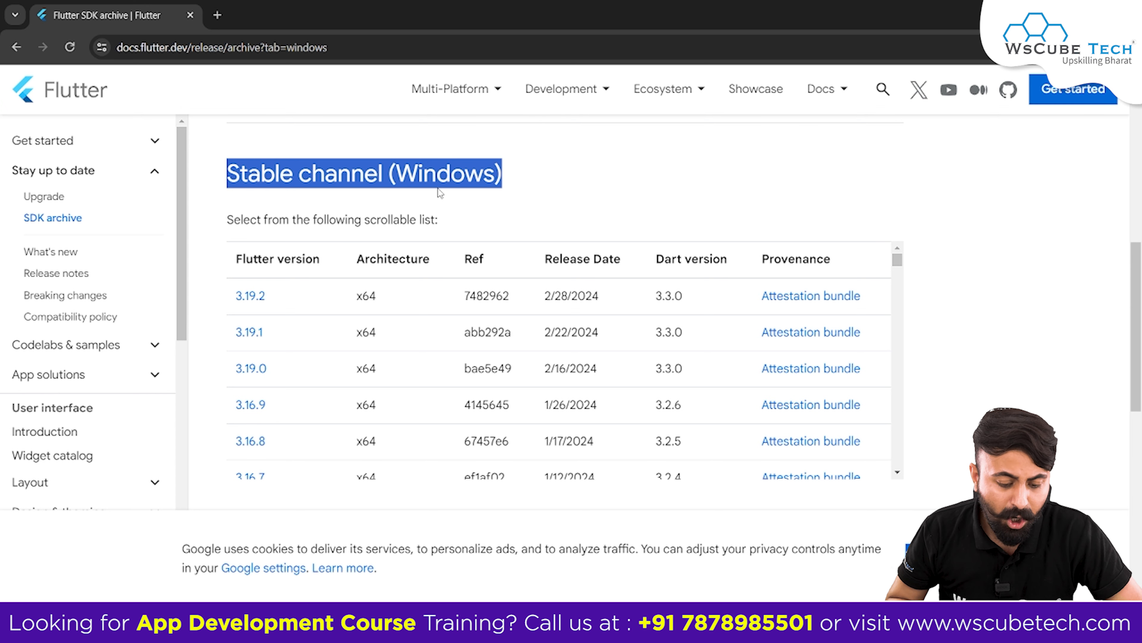
pyautogui.scroll(-7, 327, 368)
pyautogui.scroll(8, 327, 368)
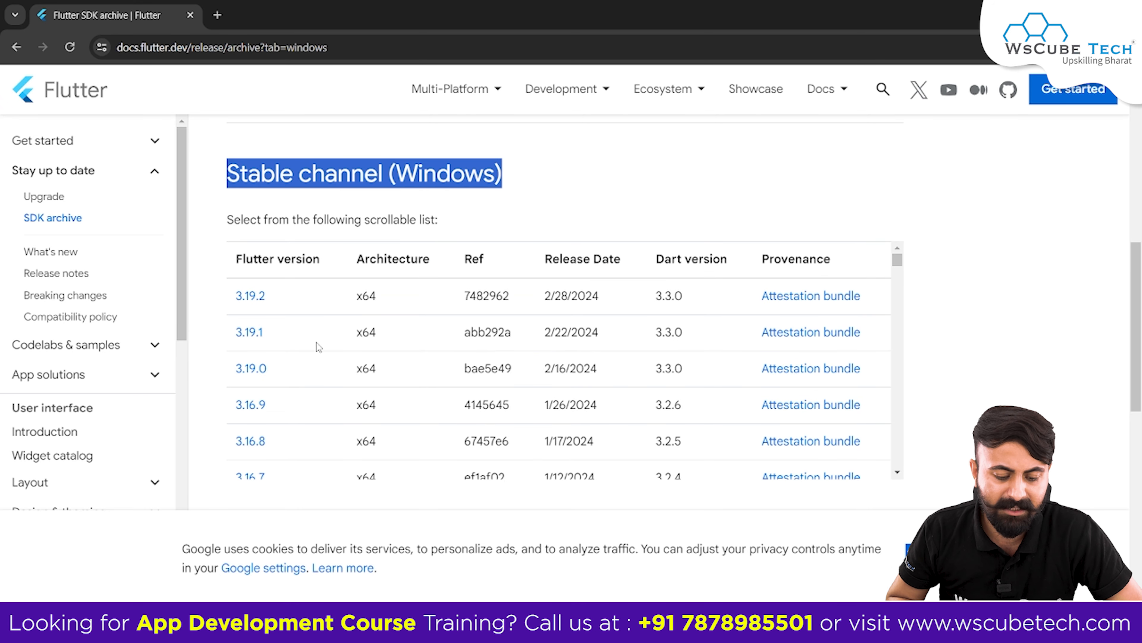
pyautogui.click(251, 296)
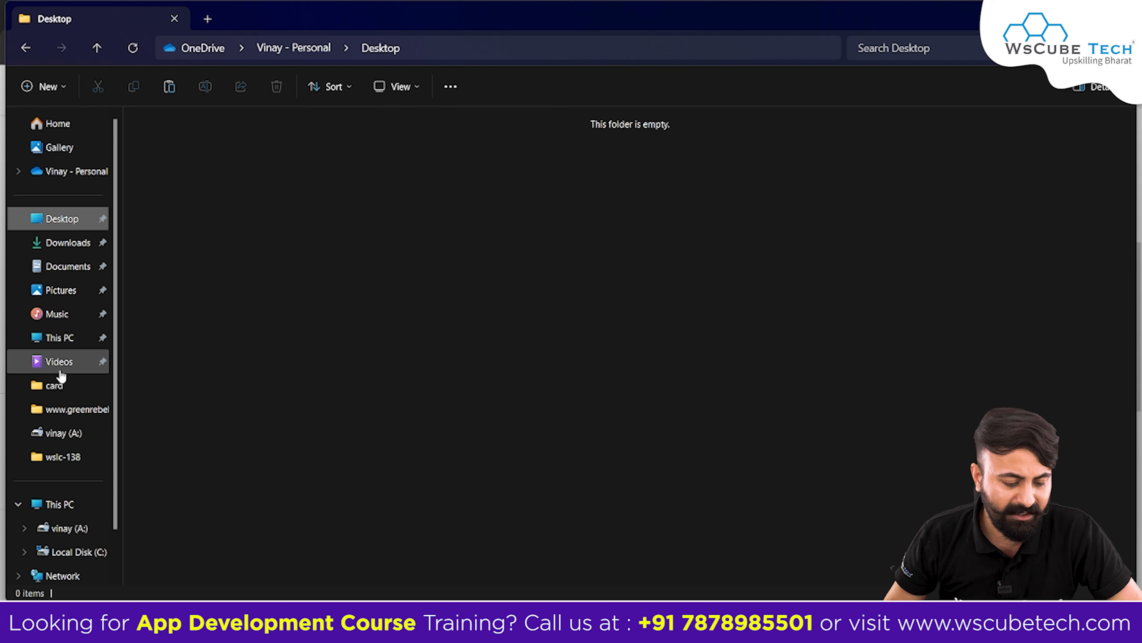
# - In File Explorer, create a new folder named FlutterDev directly on Local Disk (C:)
pyautogui.click(57, 504)
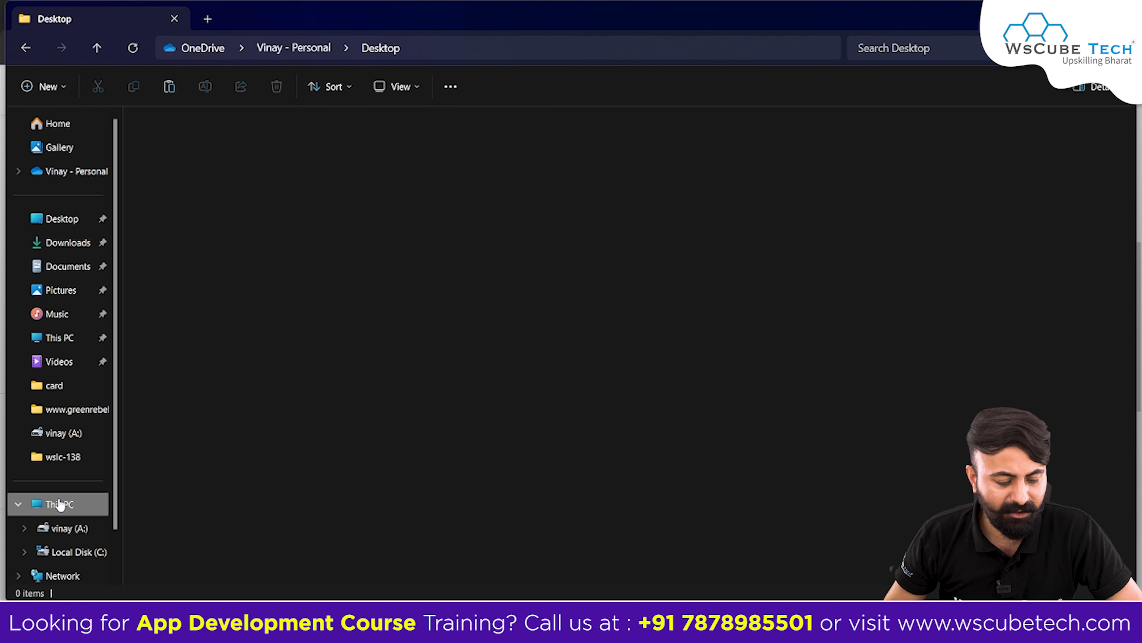
pyautogui.doubleClick(396, 150)
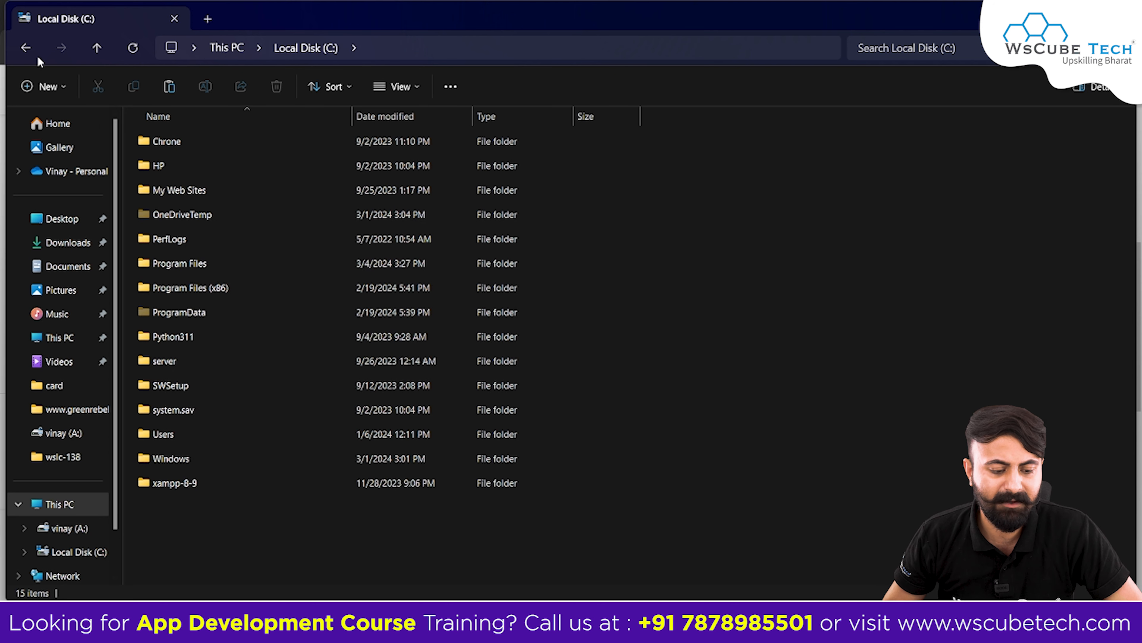
pyautogui.click(26, 47)
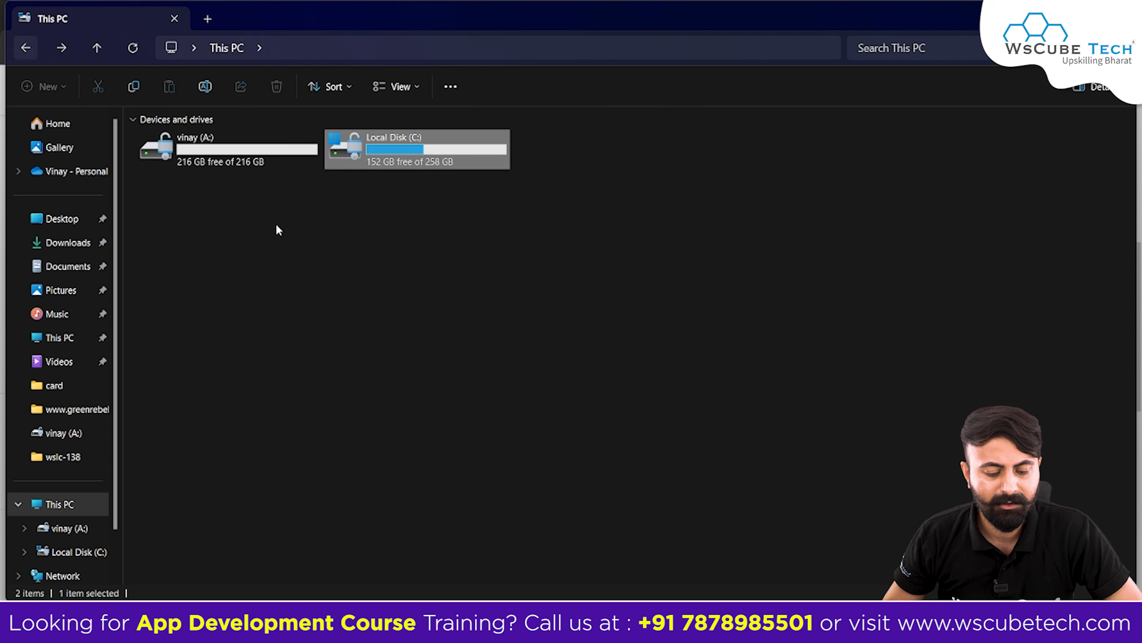
pyautogui.doubleClick(345, 158)
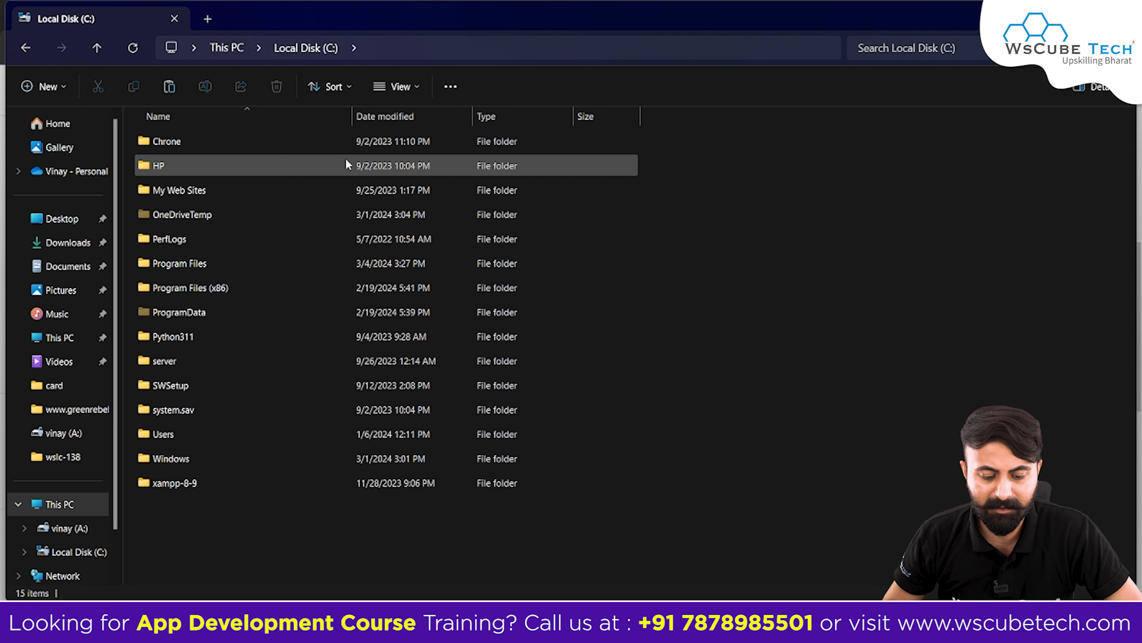
pyautogui.rightClick(709, 313)
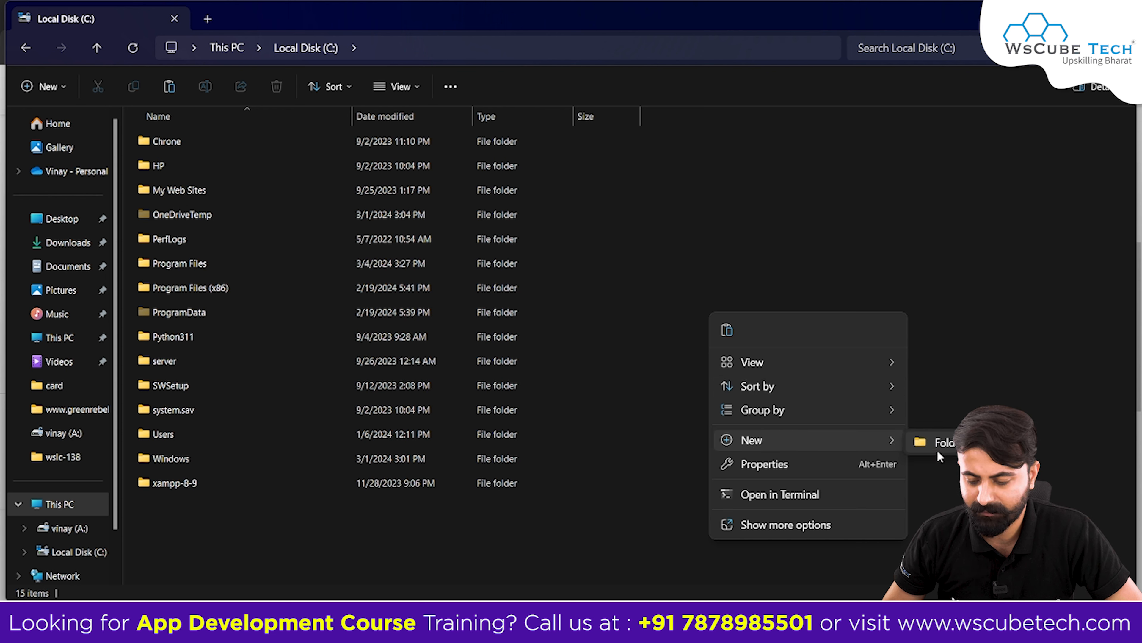
pyautogui.click(940, 451)
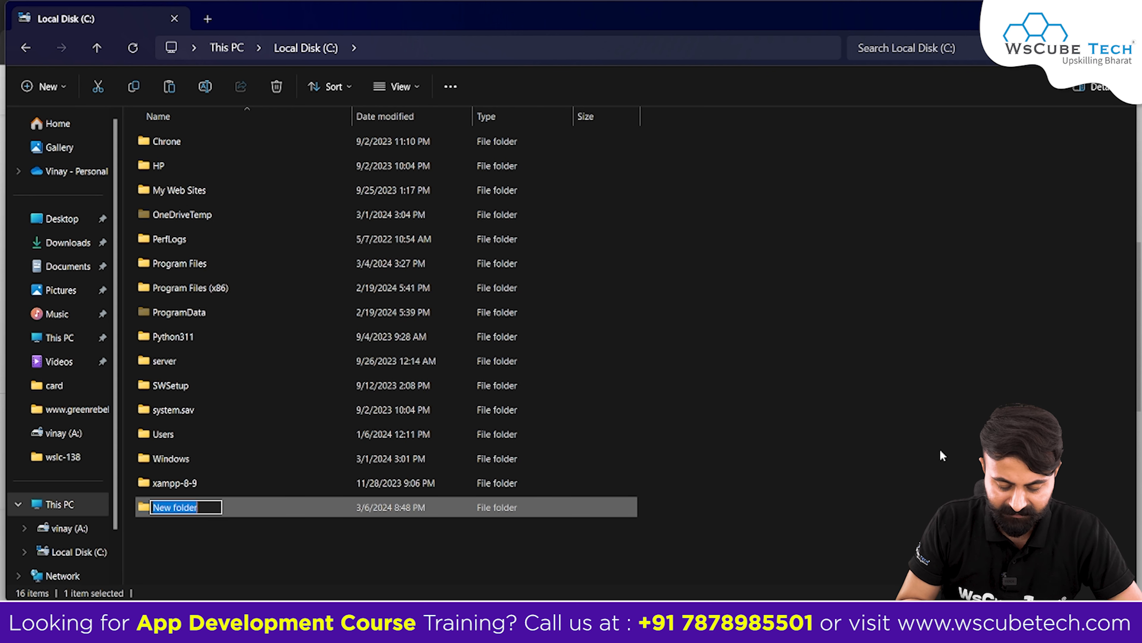
pyautogui.write('Flutte')
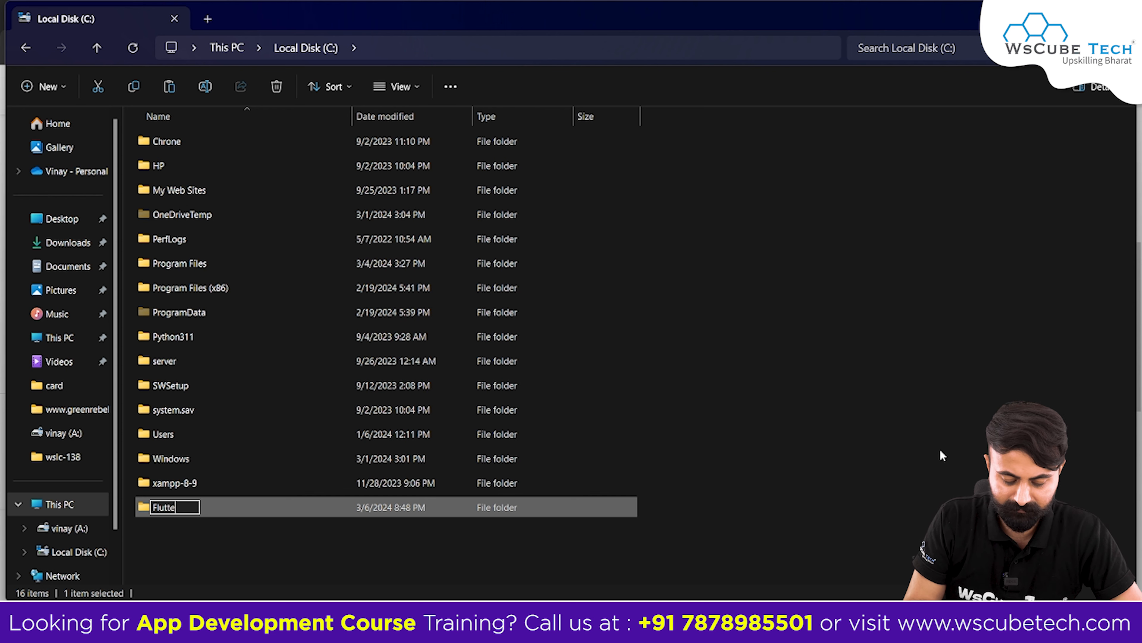
pyautogui.write('rDev')
pyautogui.press('Return')
# - Open the FlutterDev folder and create a subfolder named sdk in it
pyautogui.doubleClick(281, 504)
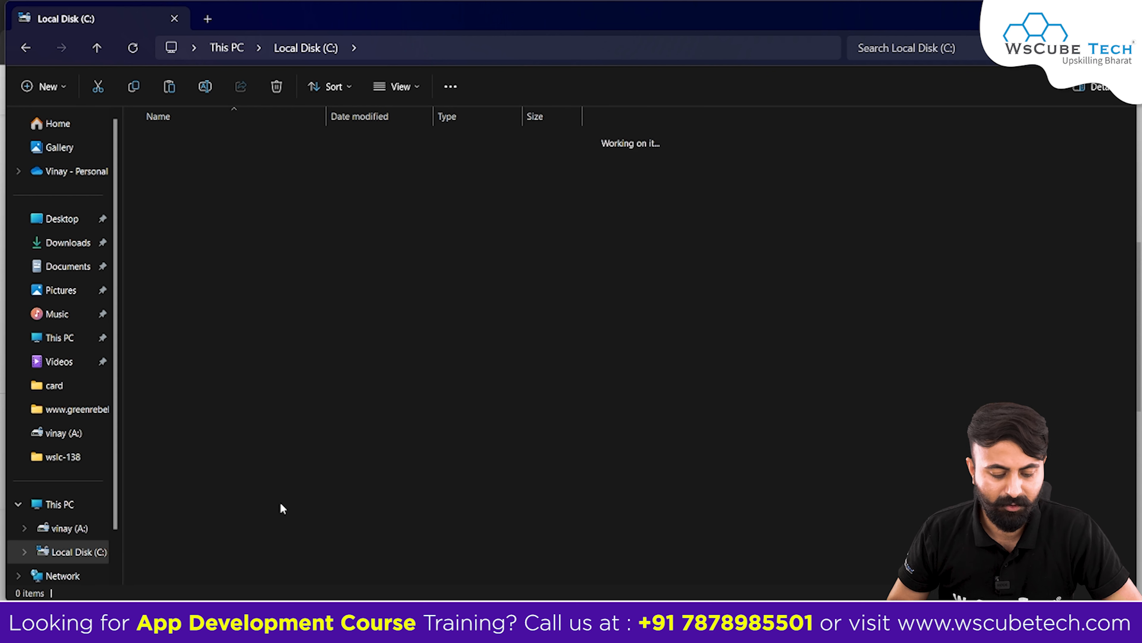
pyautogui.rightClick(324, 293)
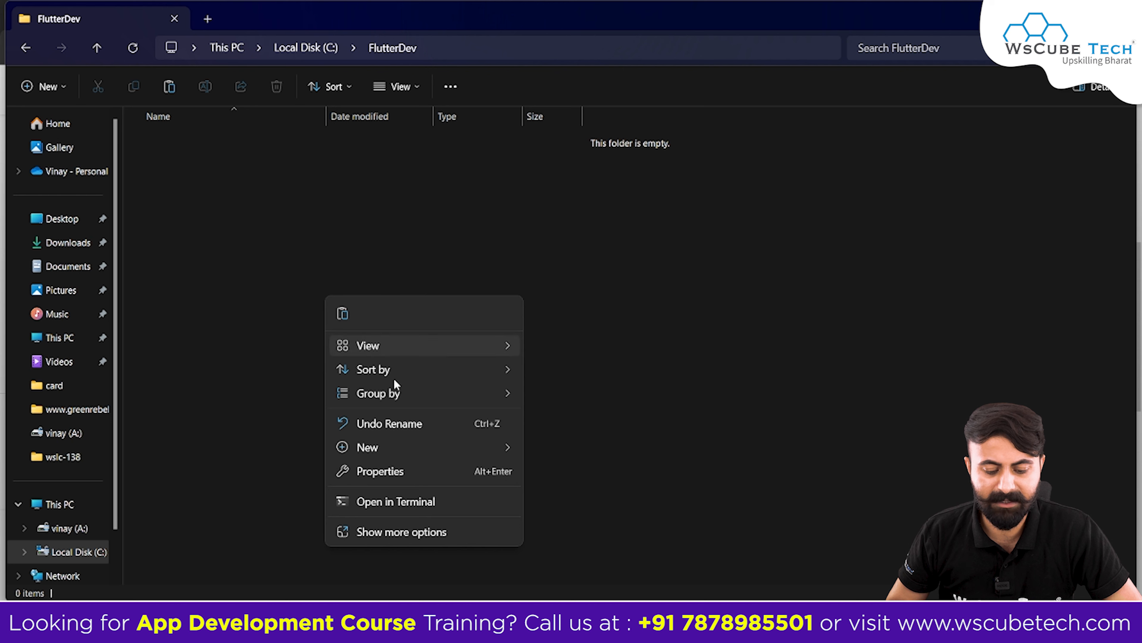
pyautogui.moveTo(400, 445)
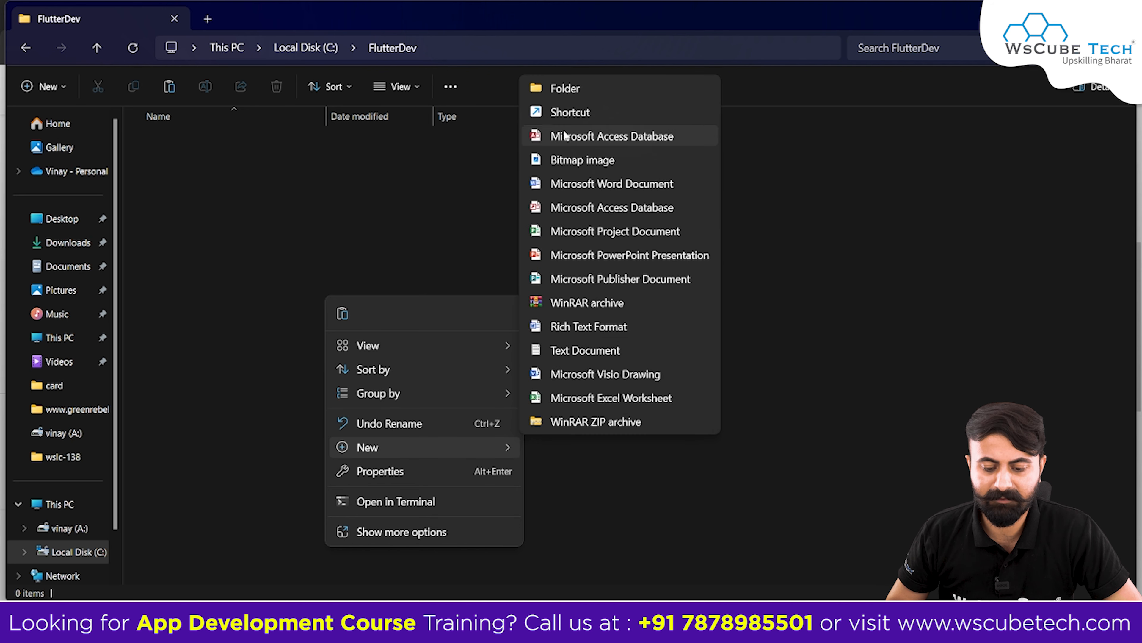
pyautogui.click(566, 89)
pyautogui.write('sdk')
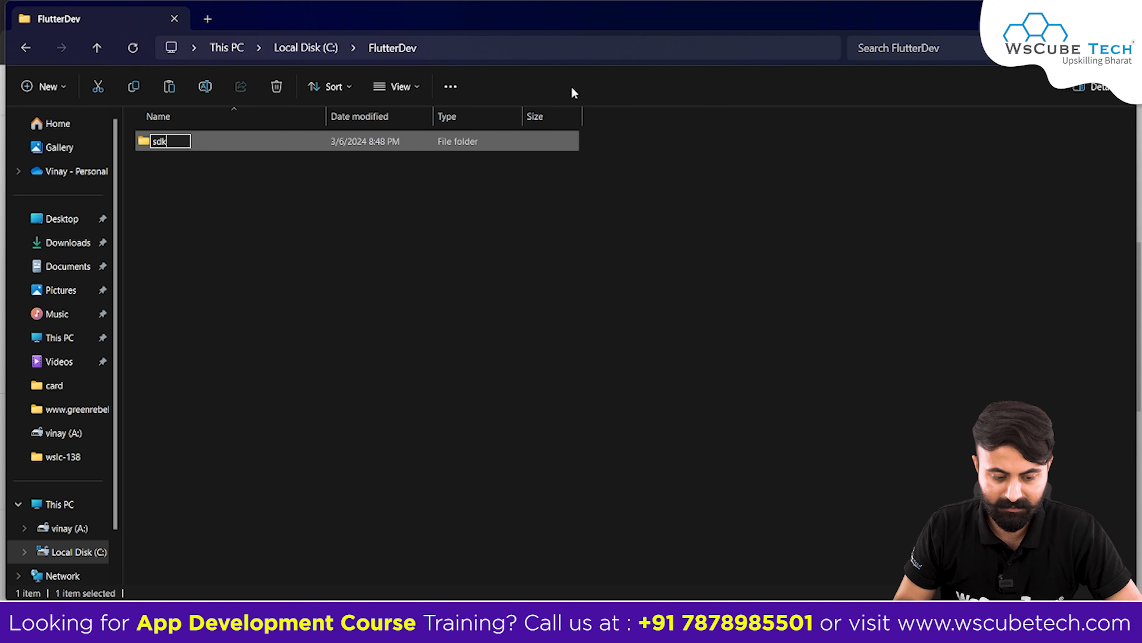
pyautogui.press('Return')
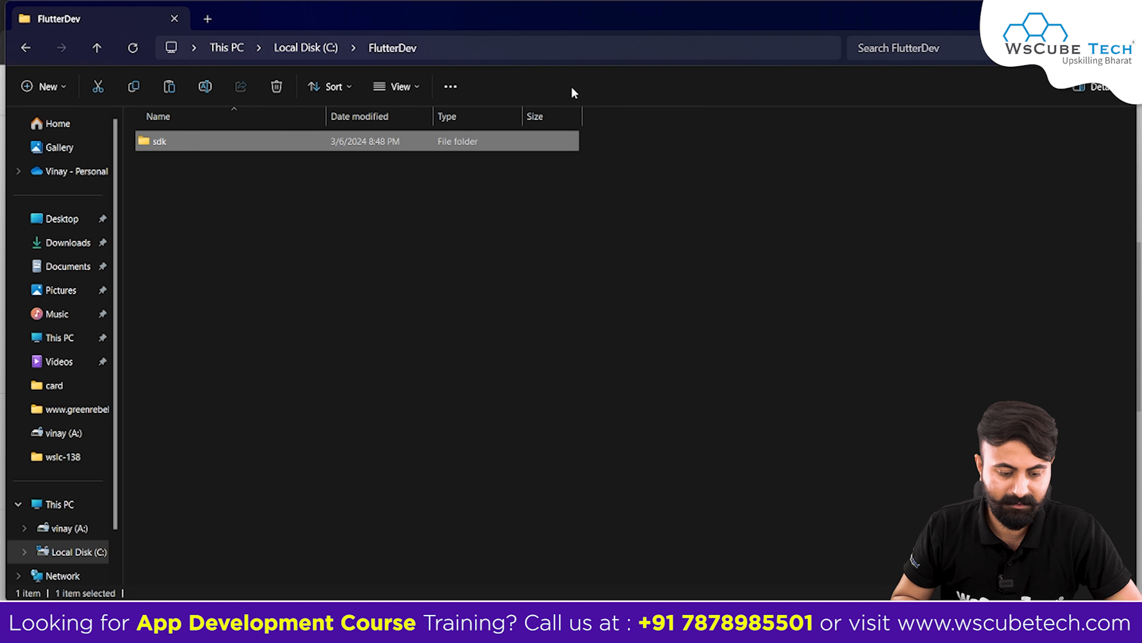
# - Create a second subfolder named projects inside FlutterDev, alongside the sdk folder
pyautogui.rightClick(344, 196)
pyautogui.moveTo(416, 347)
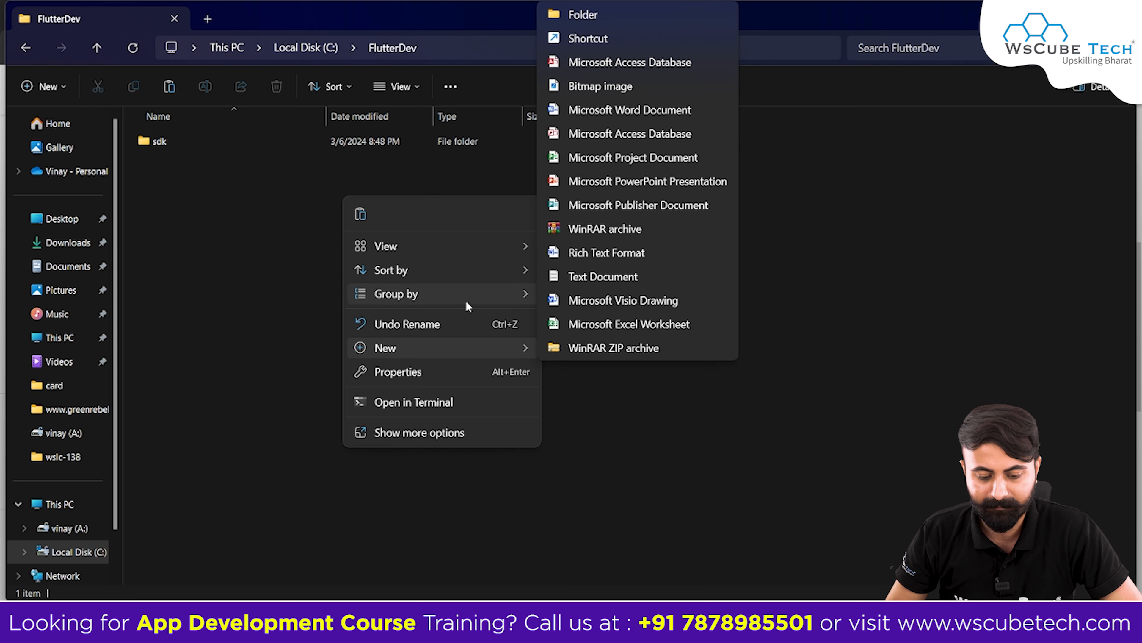
pyautogui.moveTo(466, 302)
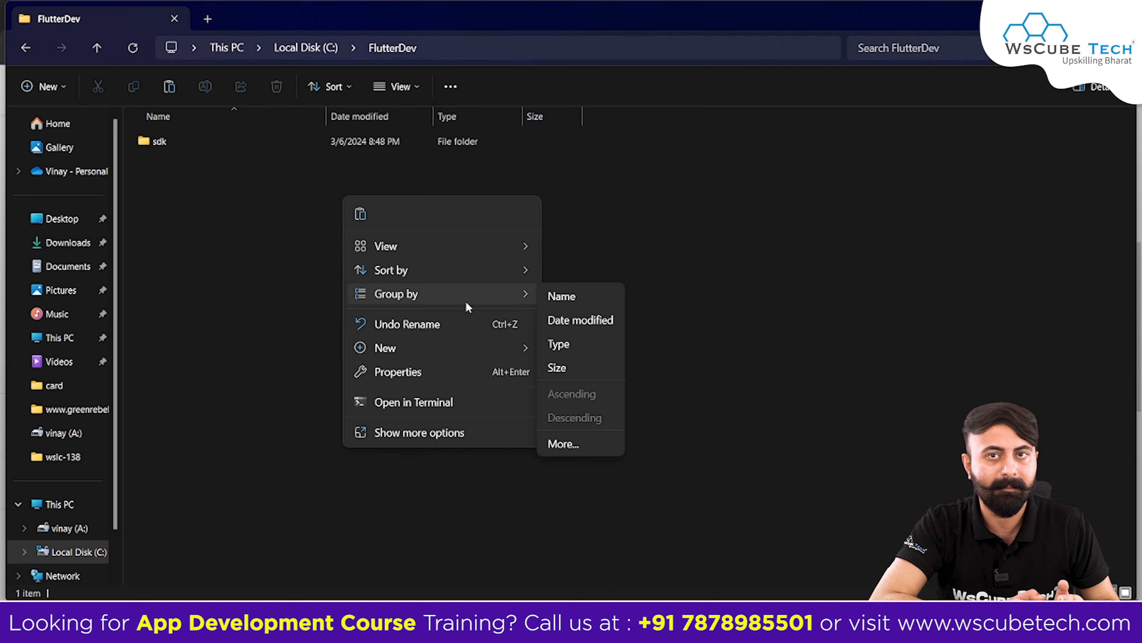
pyautogui.moveTo(494, 253)
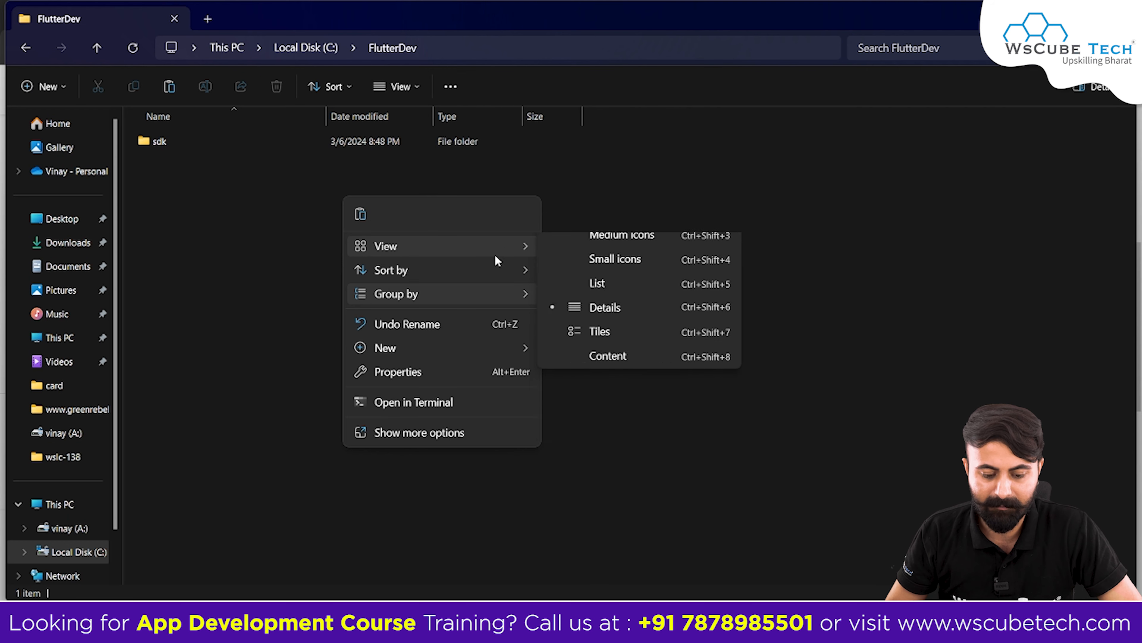
pyautogui.moveTo(522, 346)
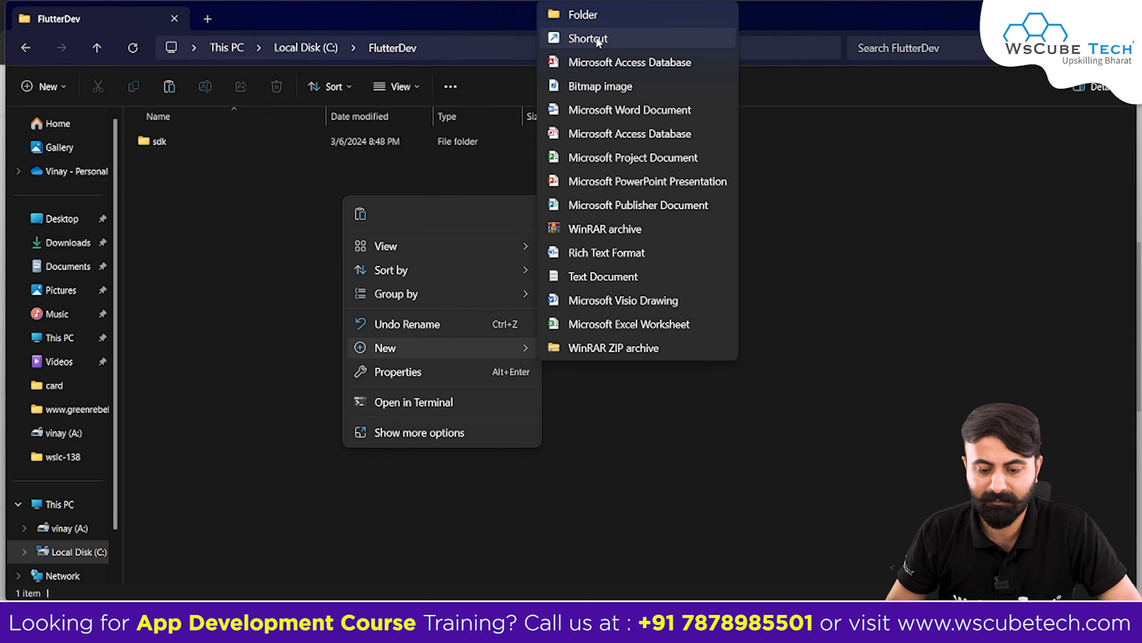
pyautogui.click(590, 19)
pyautogui.write('p')
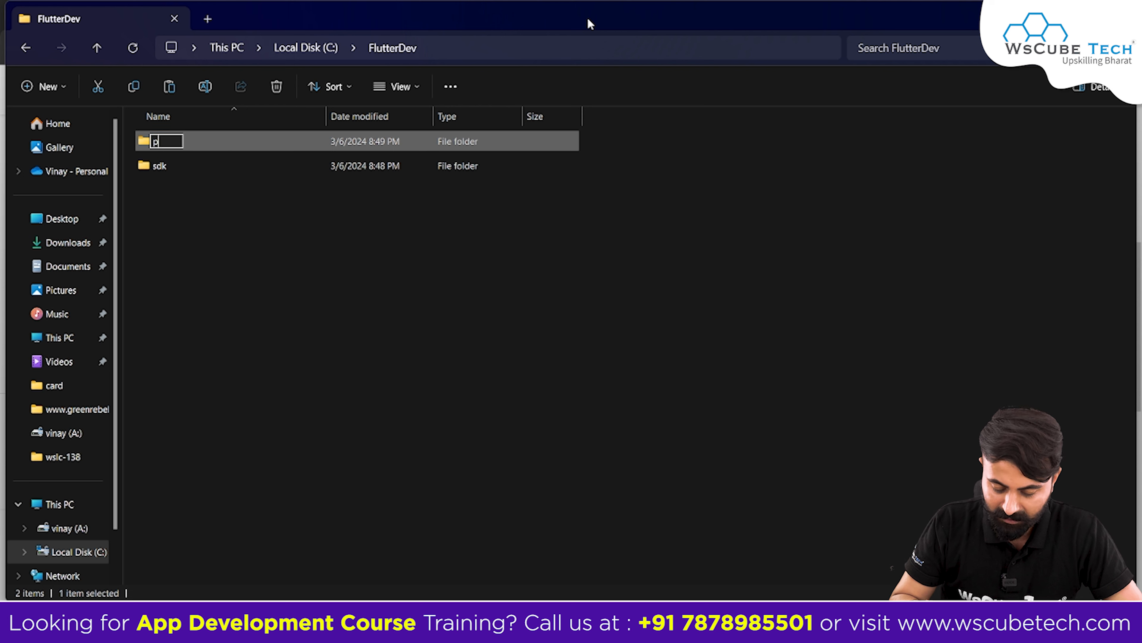
pyautogui.write('rojects')
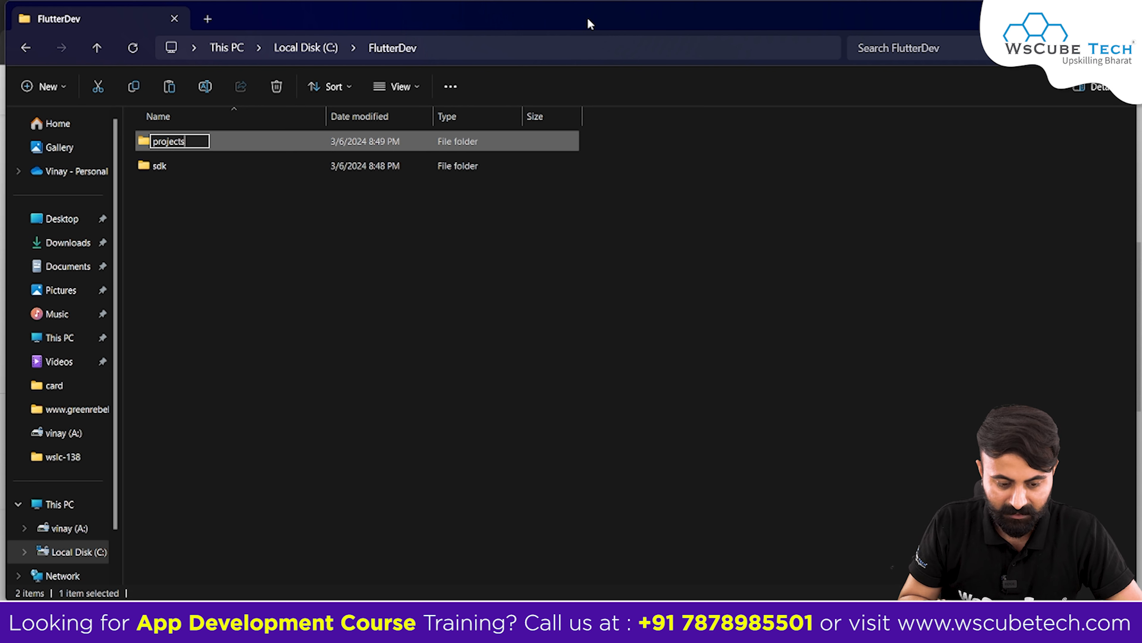
pyautogui.press('Return')
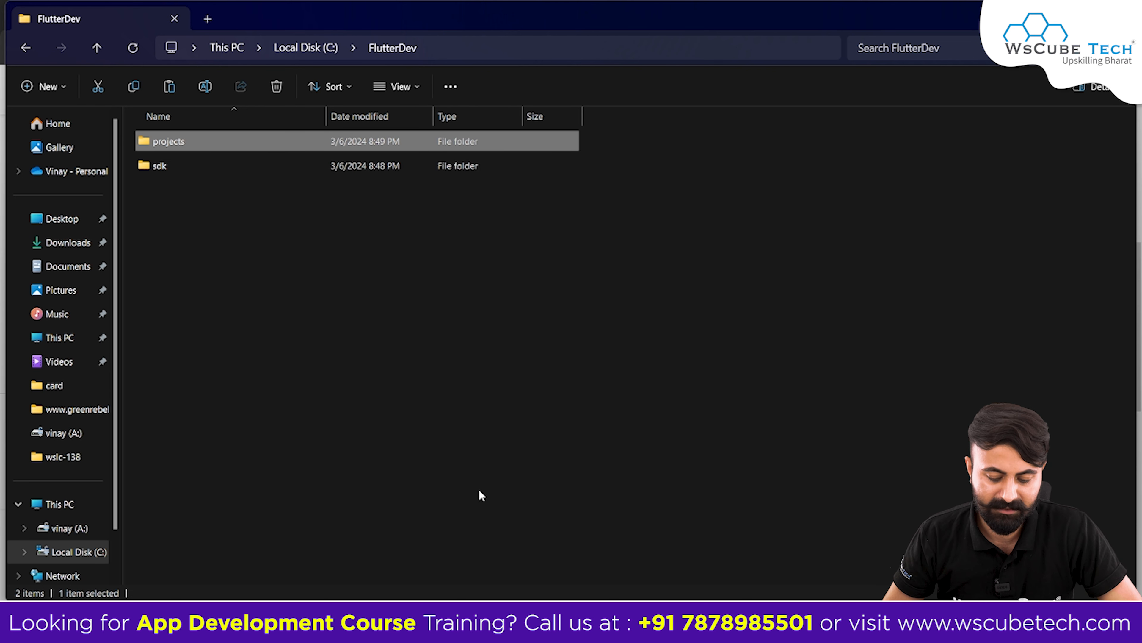
# - Locate the downloaded flutter_windows_3.19.2-stable.zip in its folder from the browser's recent downloads and start extracting all its contents
pyautogui.click(226, 174)
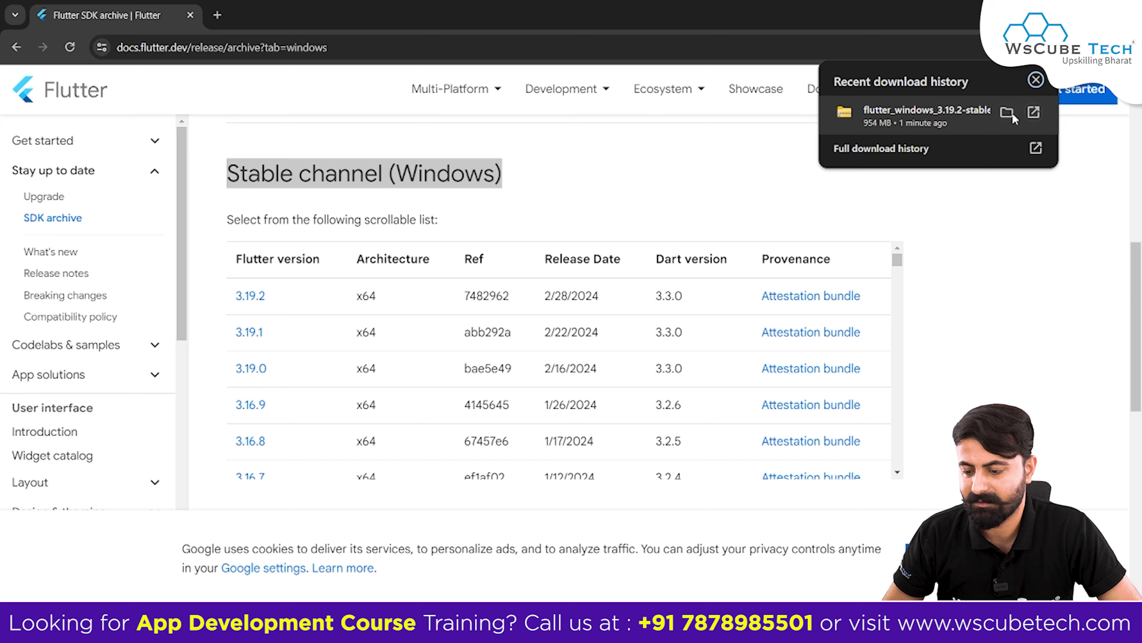
pyautogui.click(1007, 112)
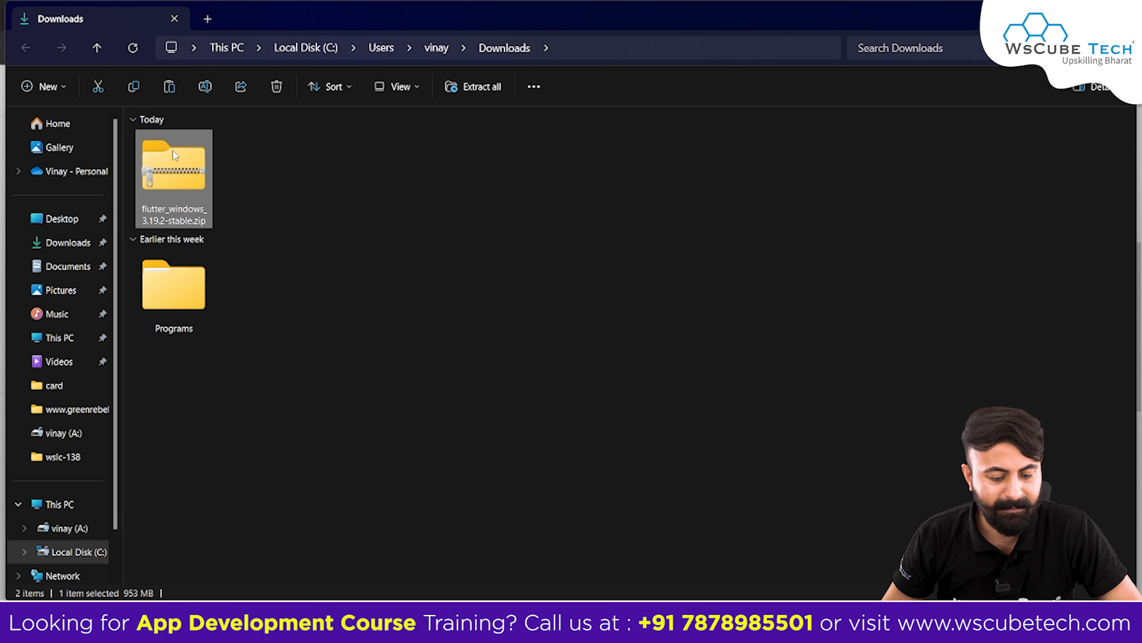
pyautogui.rightClick(180, 171)
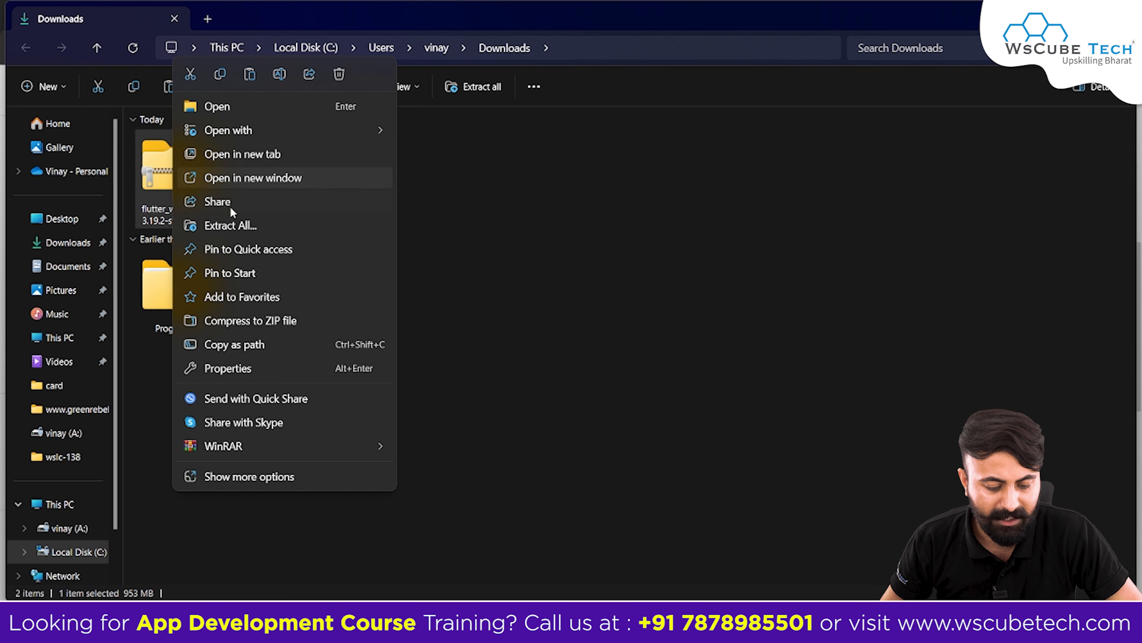
pyautogui.click(226, 227)
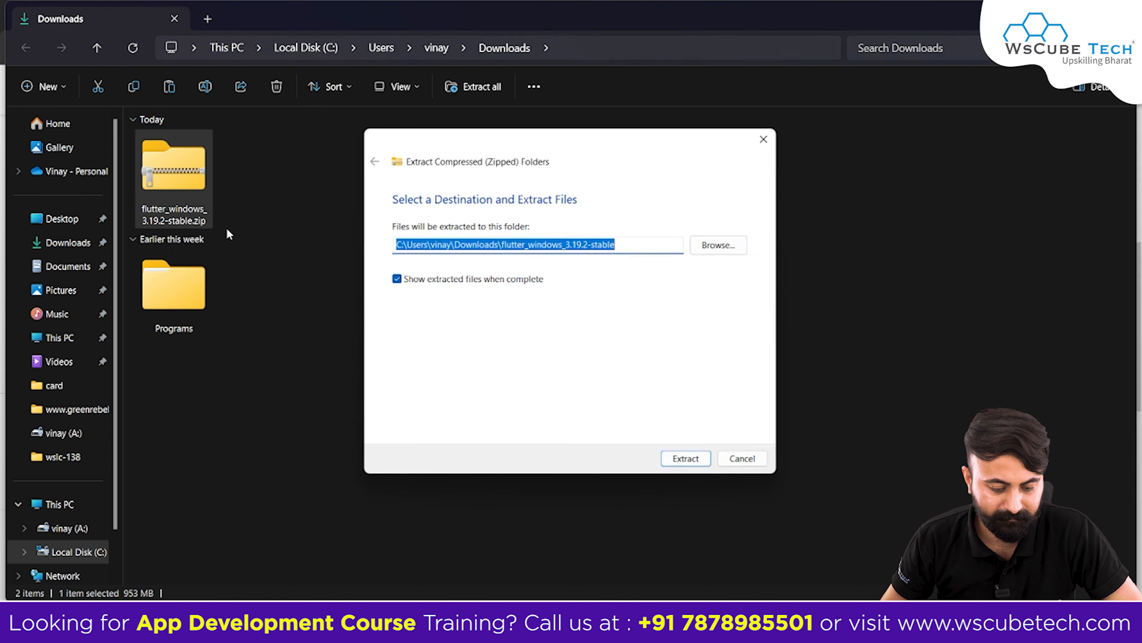
pyautogui.click(559, 244)
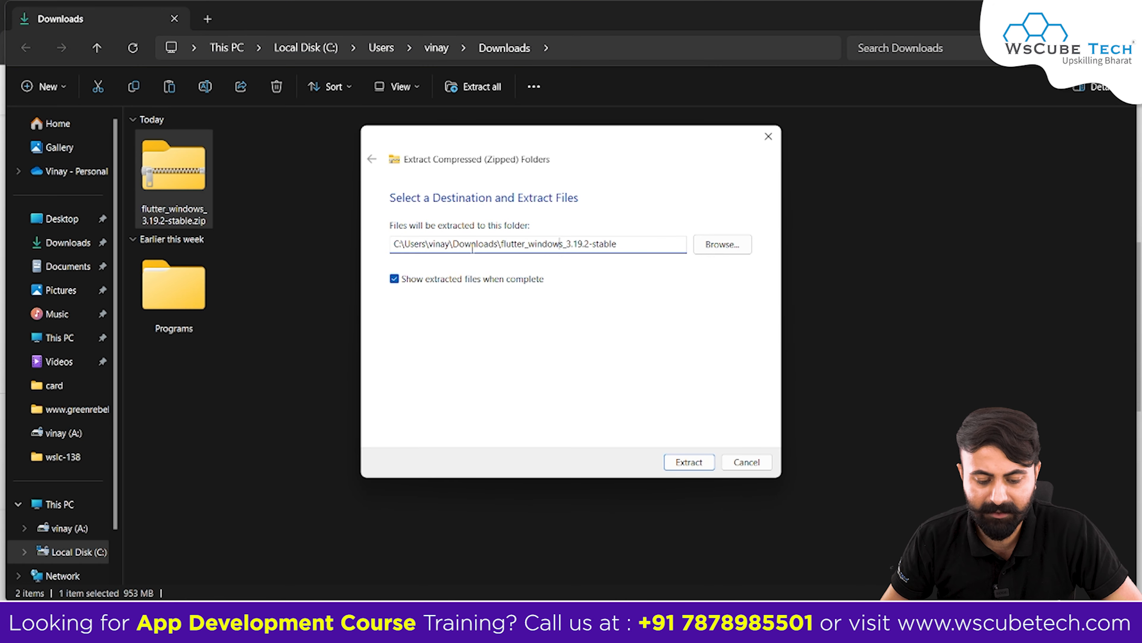
pyautogui.moveTo(430, 243); pyautogui.dragTo(617, 244)
pyautogui.press('BackSpace')
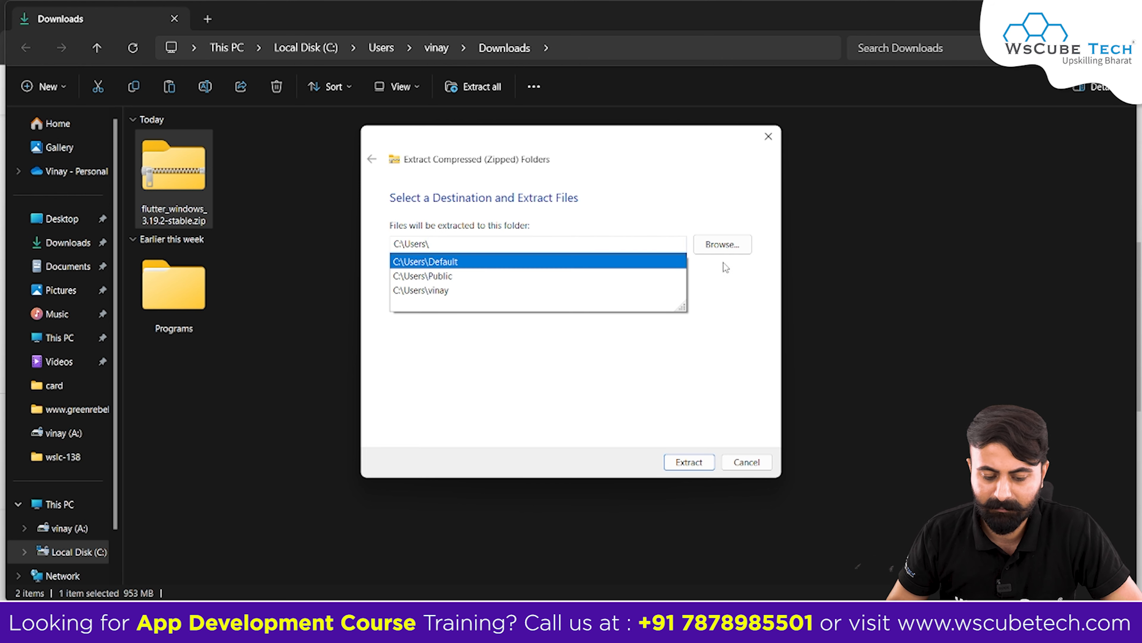
# - Choose the sdk folder inside C:\FlutterDev as the extraction destination and extract the Flutter archive there
pyautogui.click(718, 244)
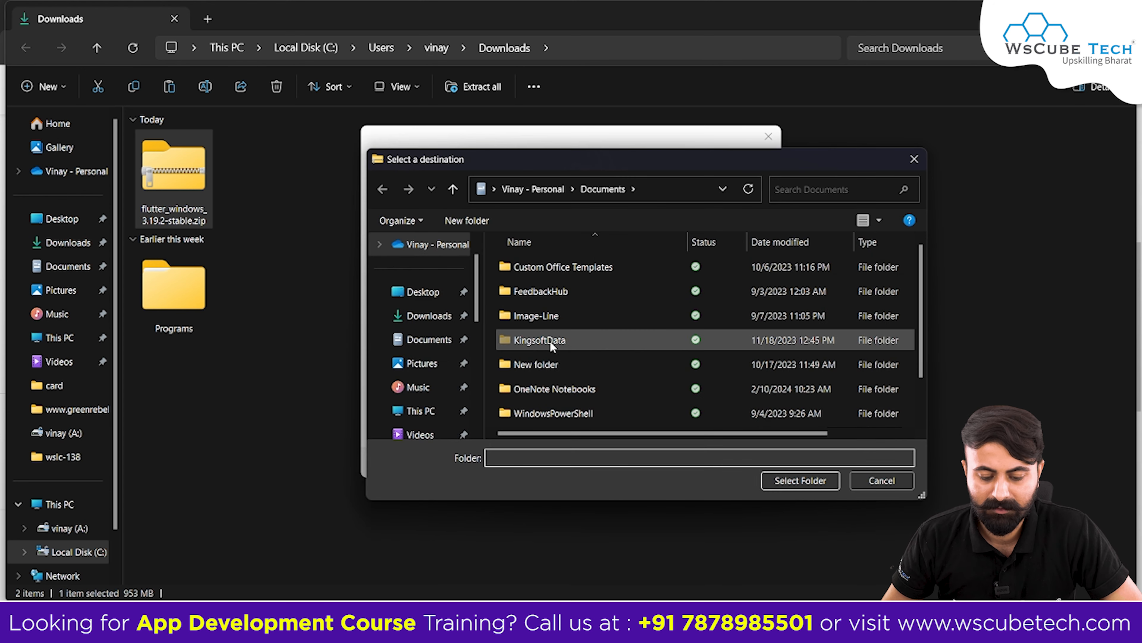
pyautogui.click(437, 298)
pyautogui.scroll(-5, 423, 296)
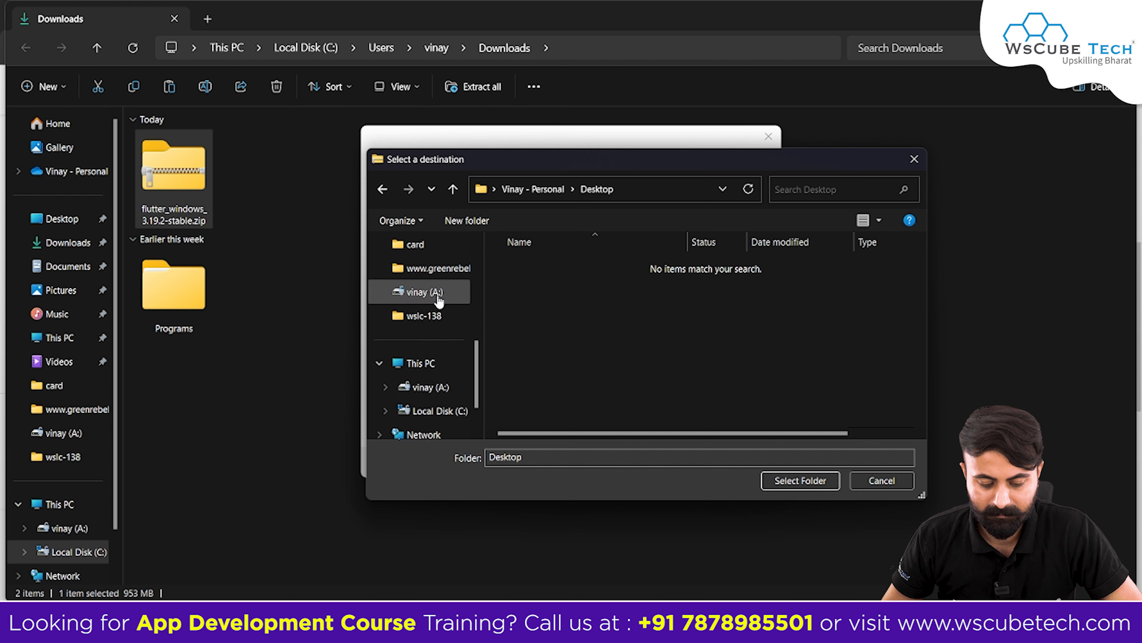
pyautogui.click(426, 365)
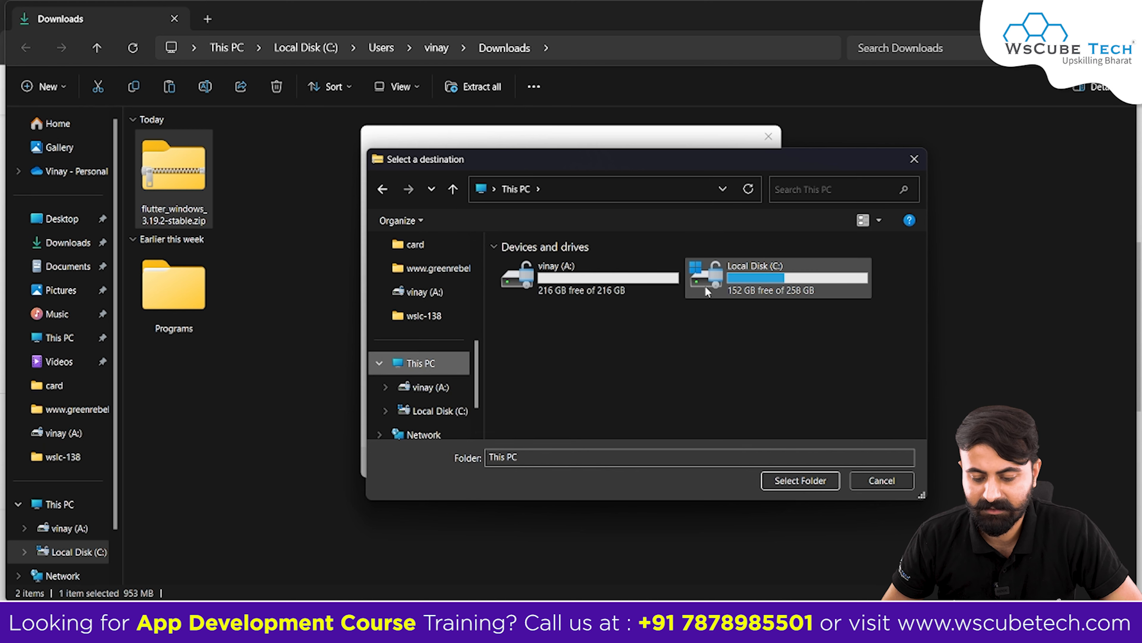
pyautogui.doubleClick(705, 287)
pyautogui.scroll(-3, 625, 319)
pyautogui.scroll(2, 618, 327)
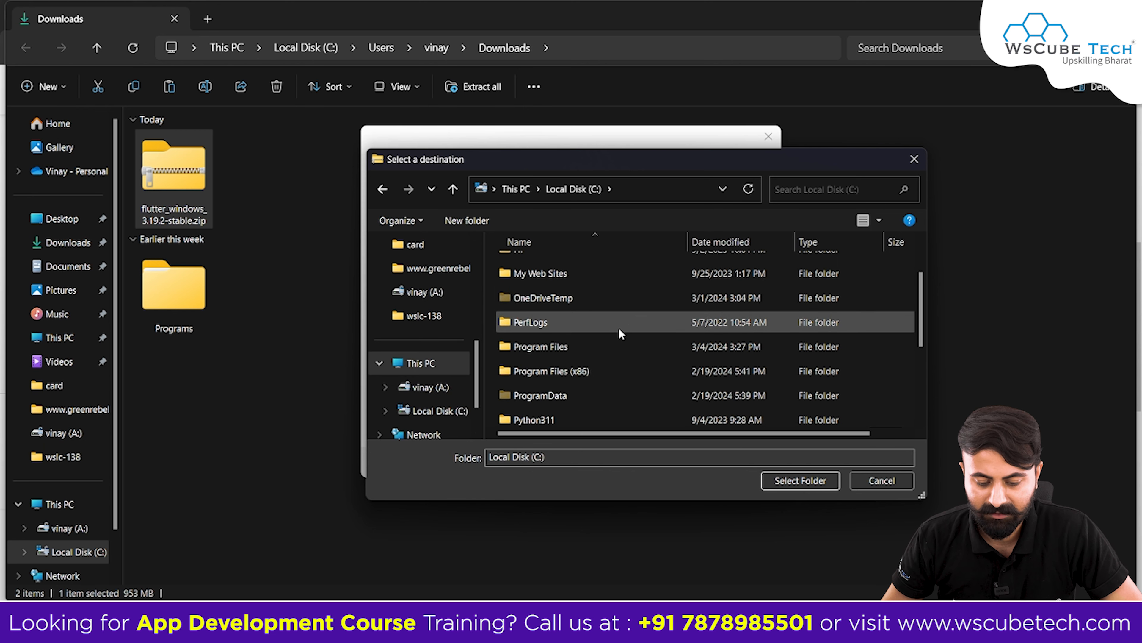
pyautogui.scroll(-2, 618, 327)
pyautogui.scroll(-2, 618, 332)
pyautogui.scroll(5, 594, 334)
pyautogui.doubleClick(570, 272)
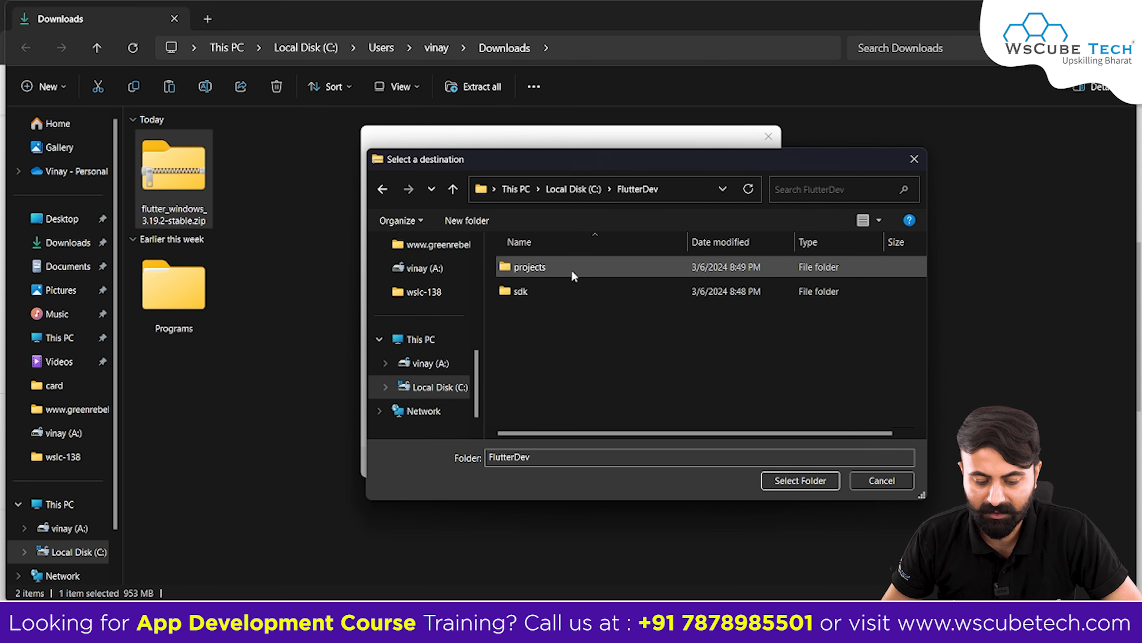
pyautogui.click(526, 293)
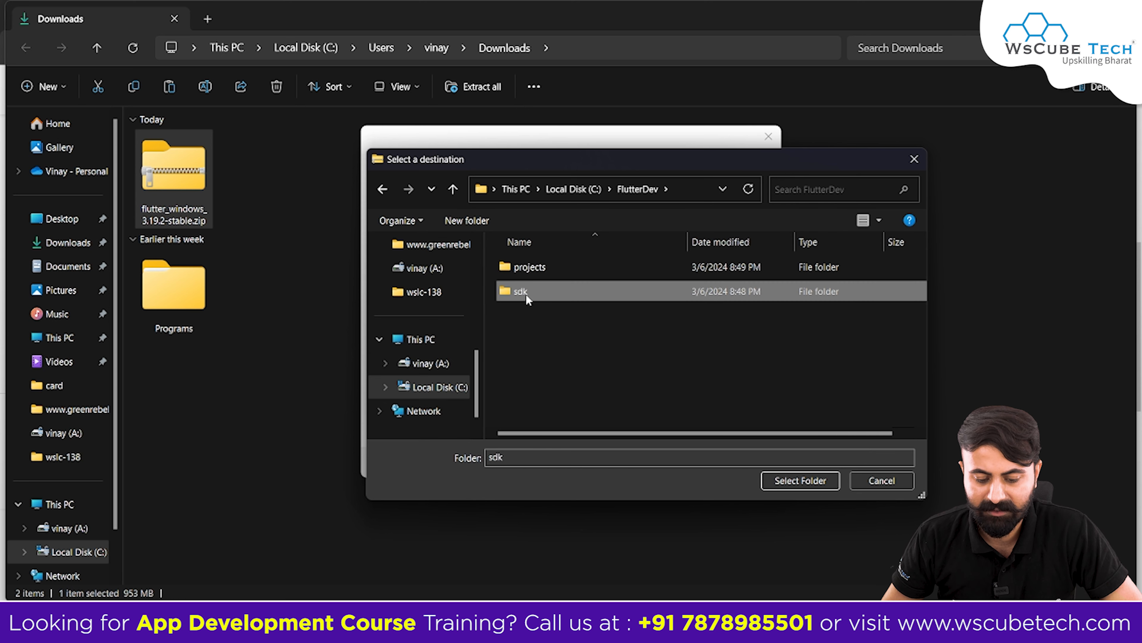
pyautogui.click(814, 480)
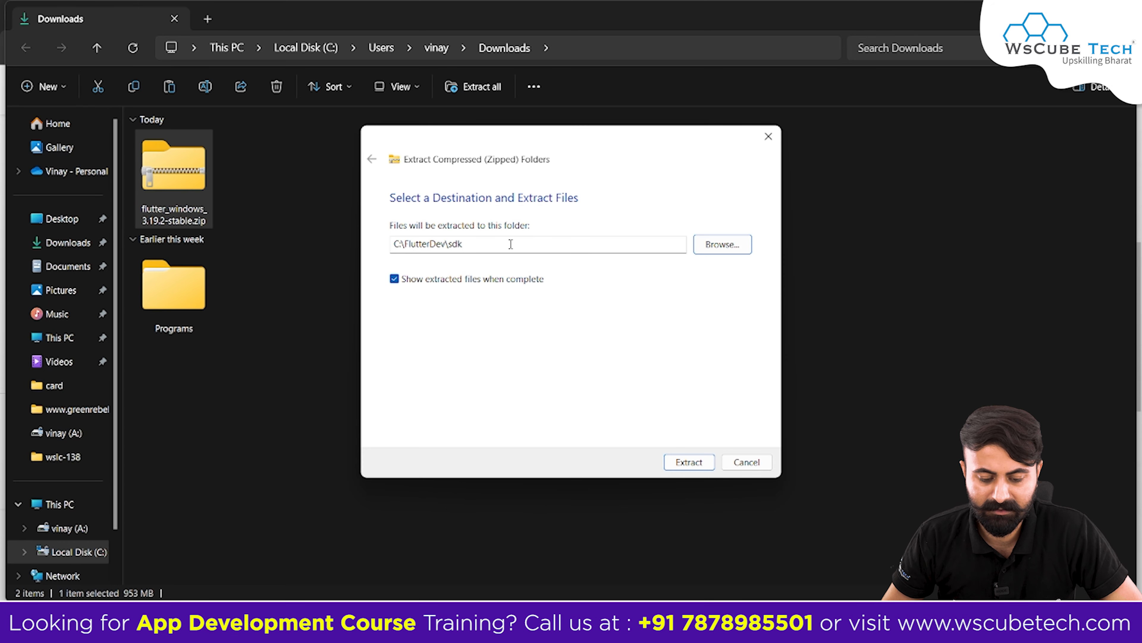
pyautogui.click(696, 464)
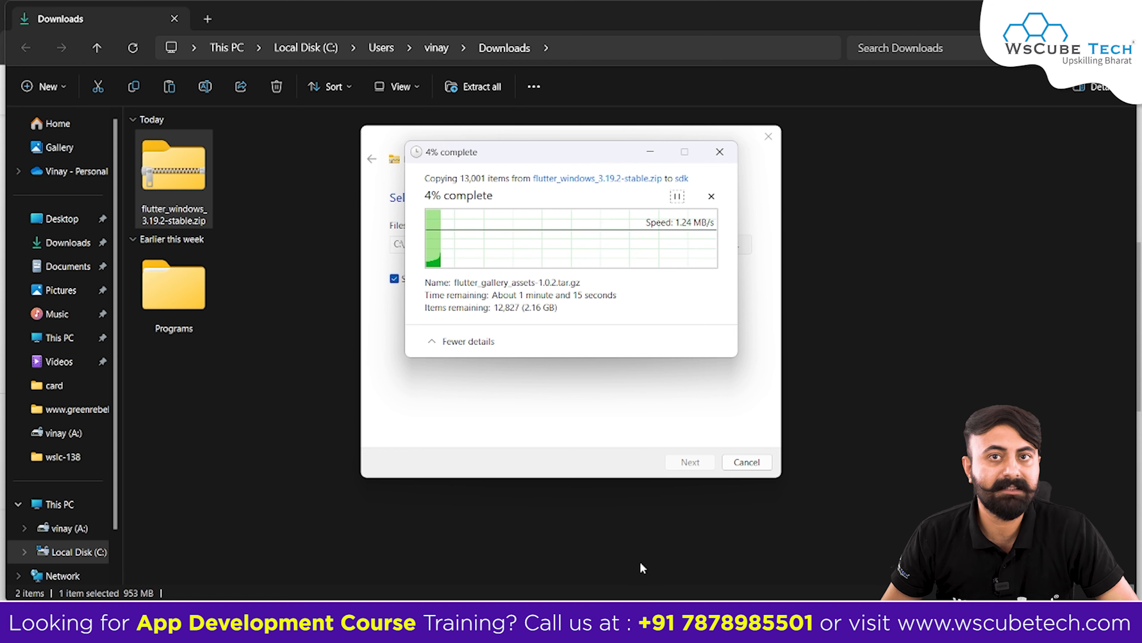
# - Switch to Chrome and open a new blank tab, dismissing the notice about theme colors
pyautogui.moveTo(652, 620)
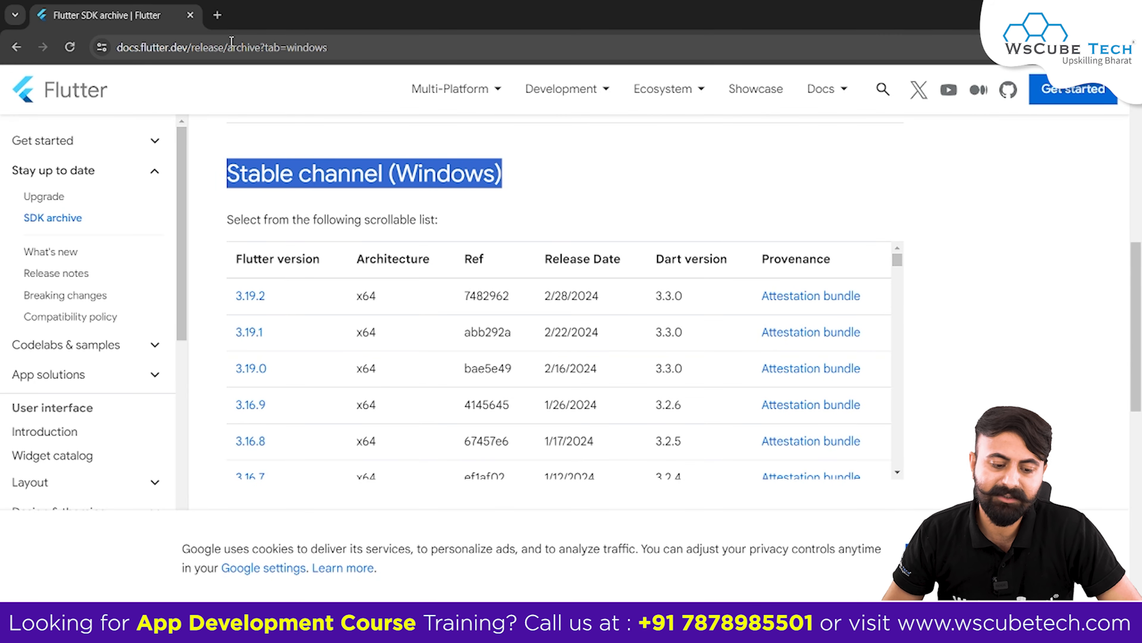
pyautogui.click(217, 15)
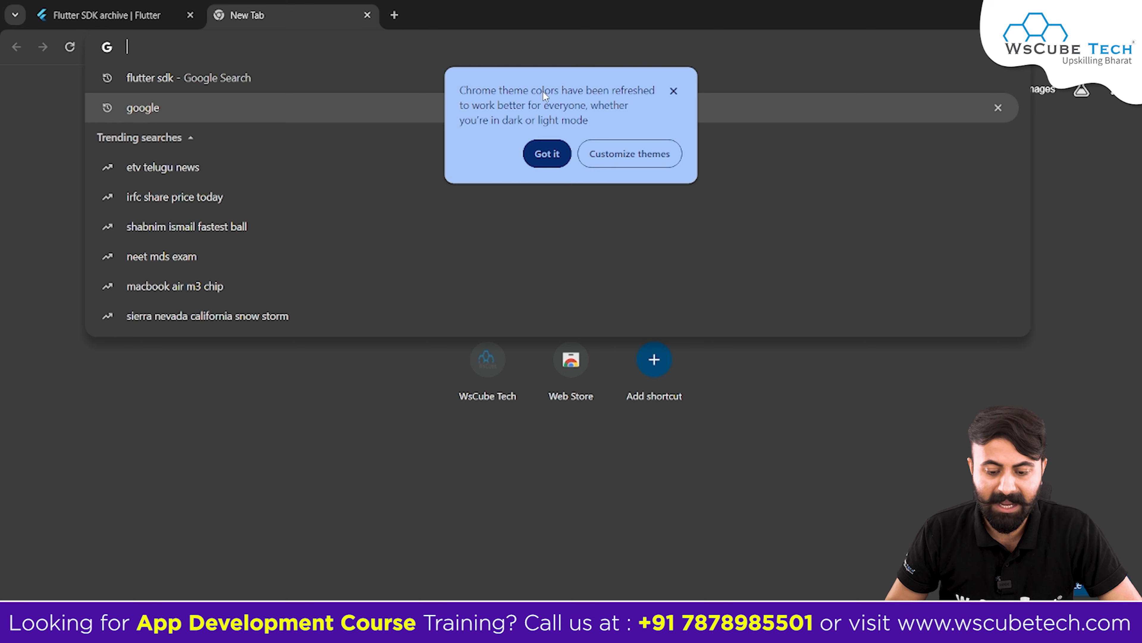
pyautogui.click(678, 94)
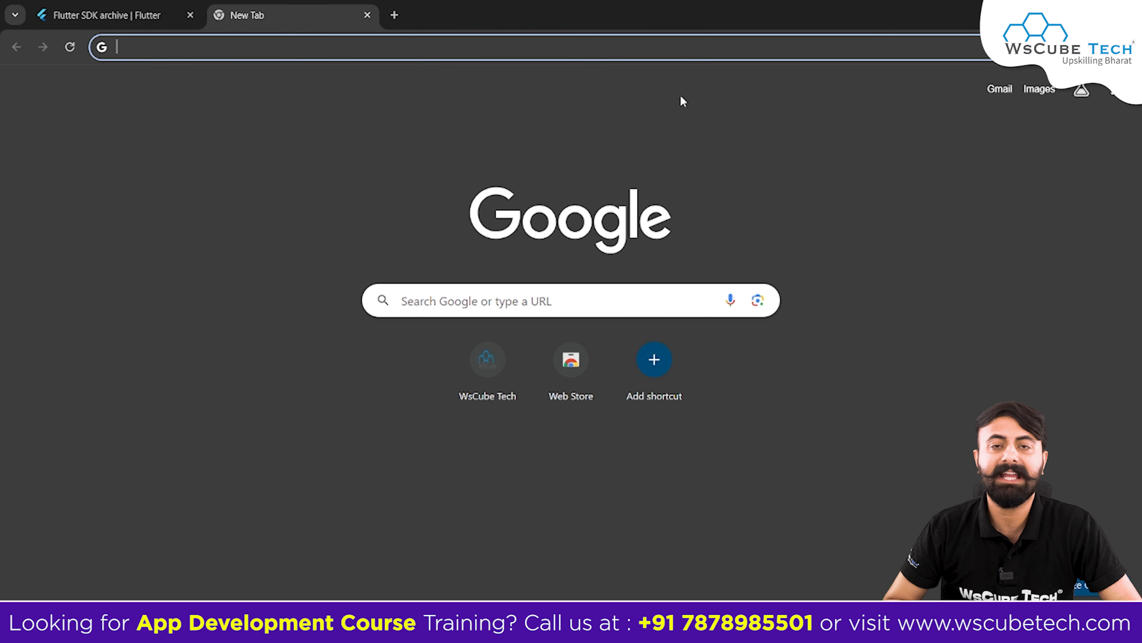
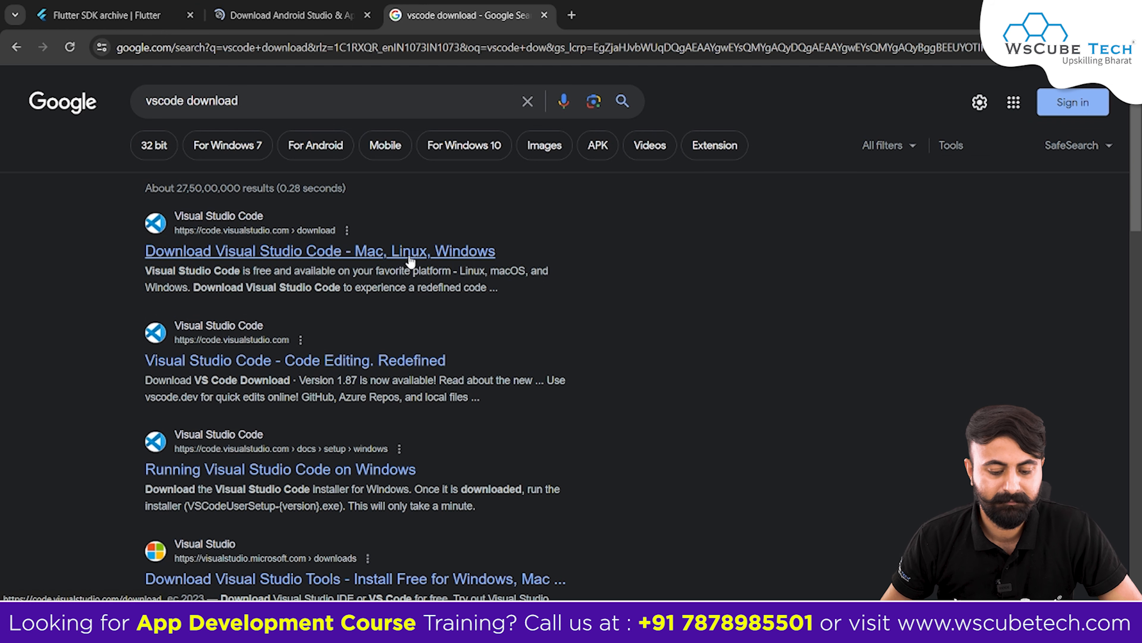
# - Open the official Visual Studio Code download page from the vscode download search results
pyautogui.click(408, 259)
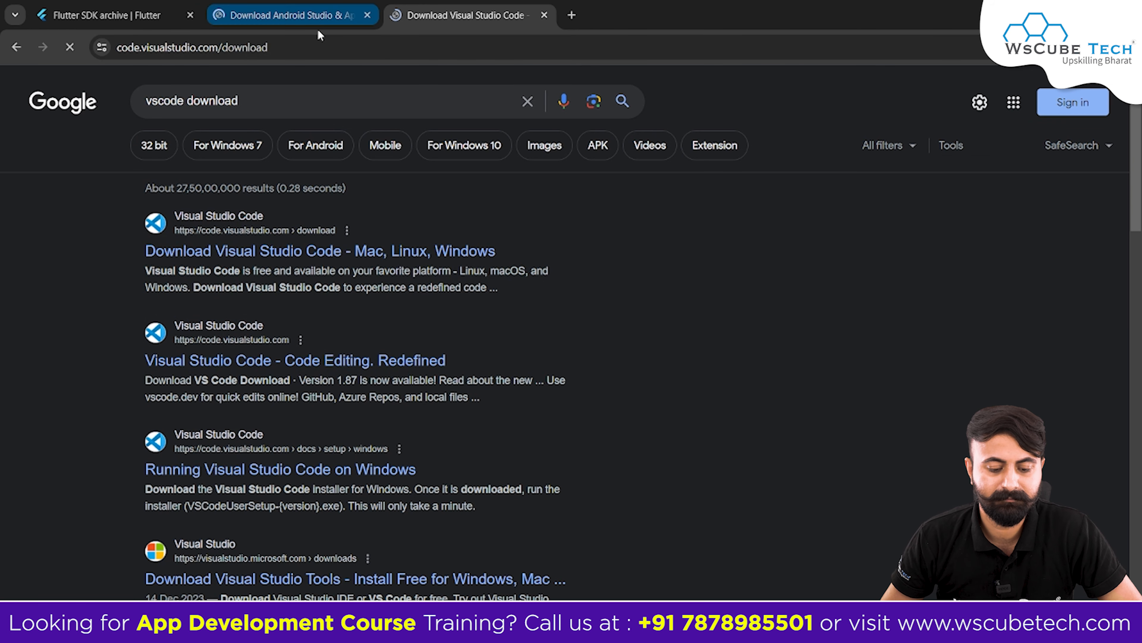
# - On the Android Studio page, agree to the license terms and download Android Studio Iguana 2023.2.1 for Windows
pyautogui.click(317, 20)
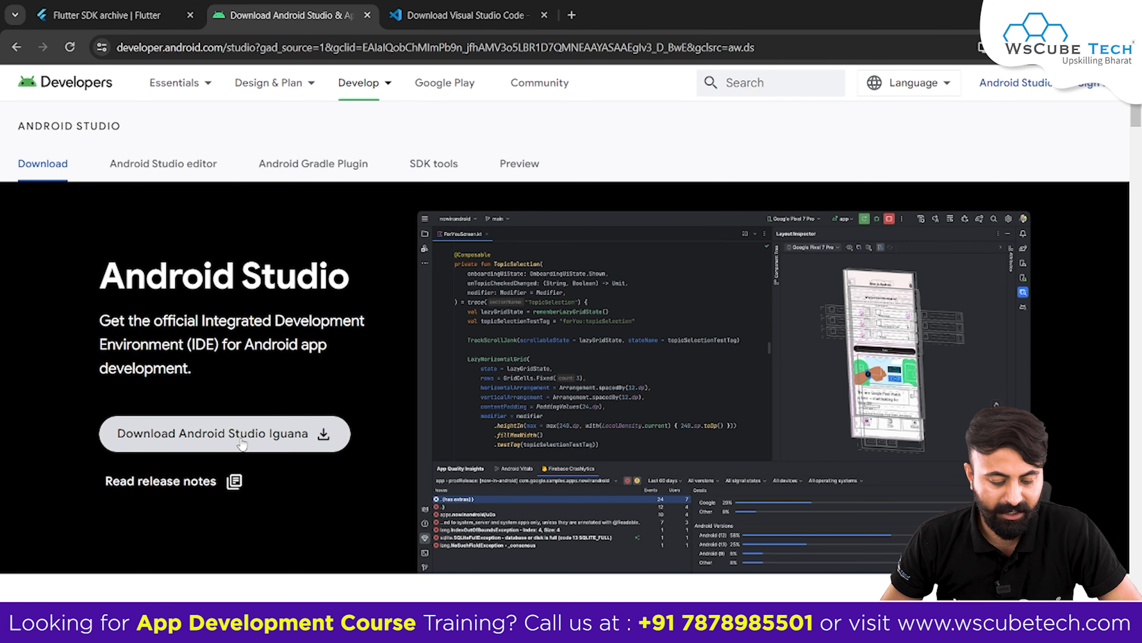
pyautogui.click(282, 443)
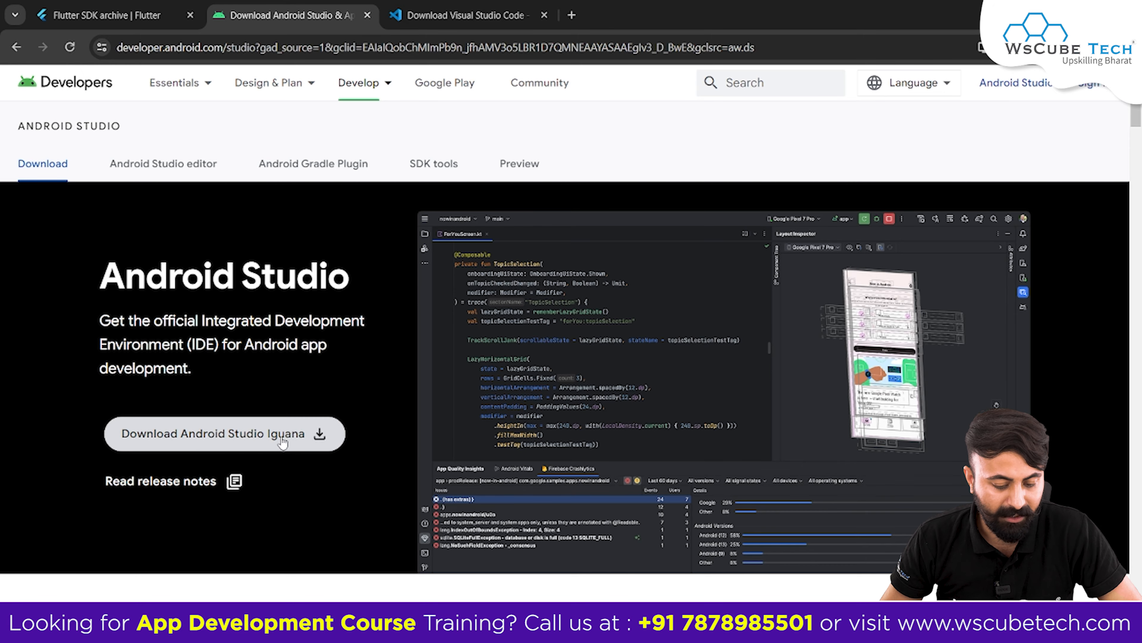
pyautogui.scroll(-20, 335, 290)
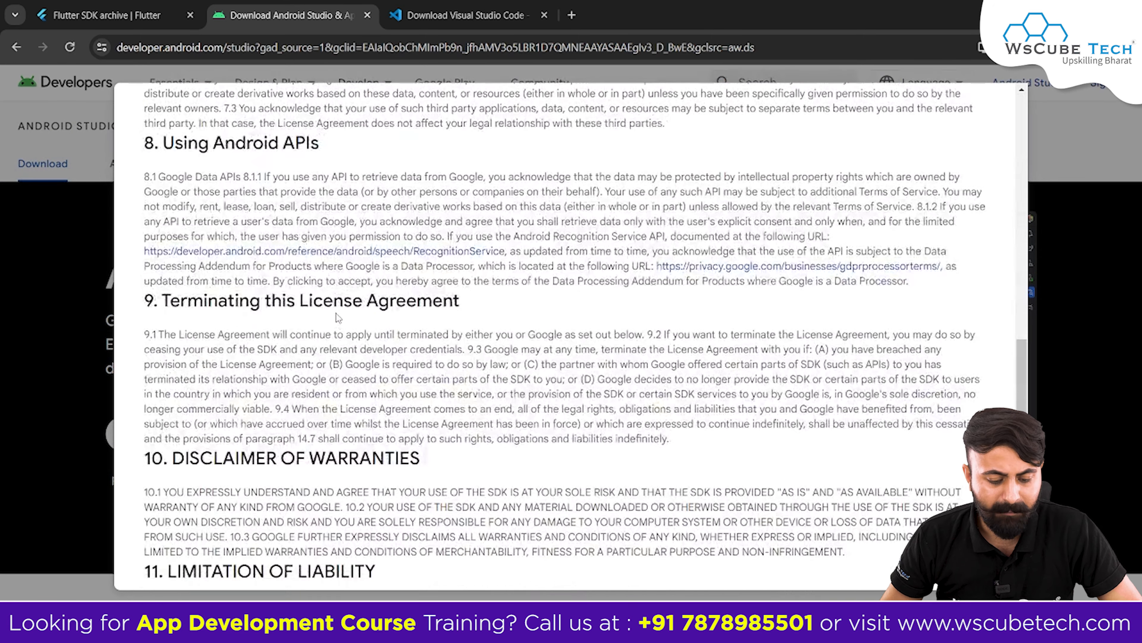
pyautogui.scroll(-6, 337, 317)
pyautogui.scroll(-8, 337, 317)
pyautogui.click(151, 459)
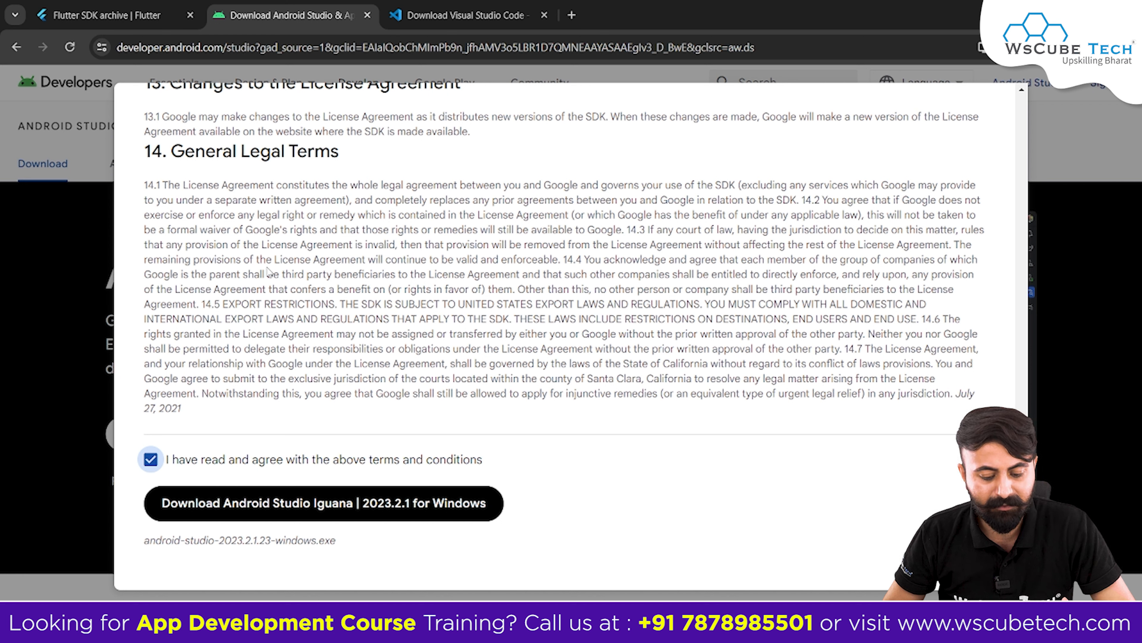
pyautogui.click(204, 503)
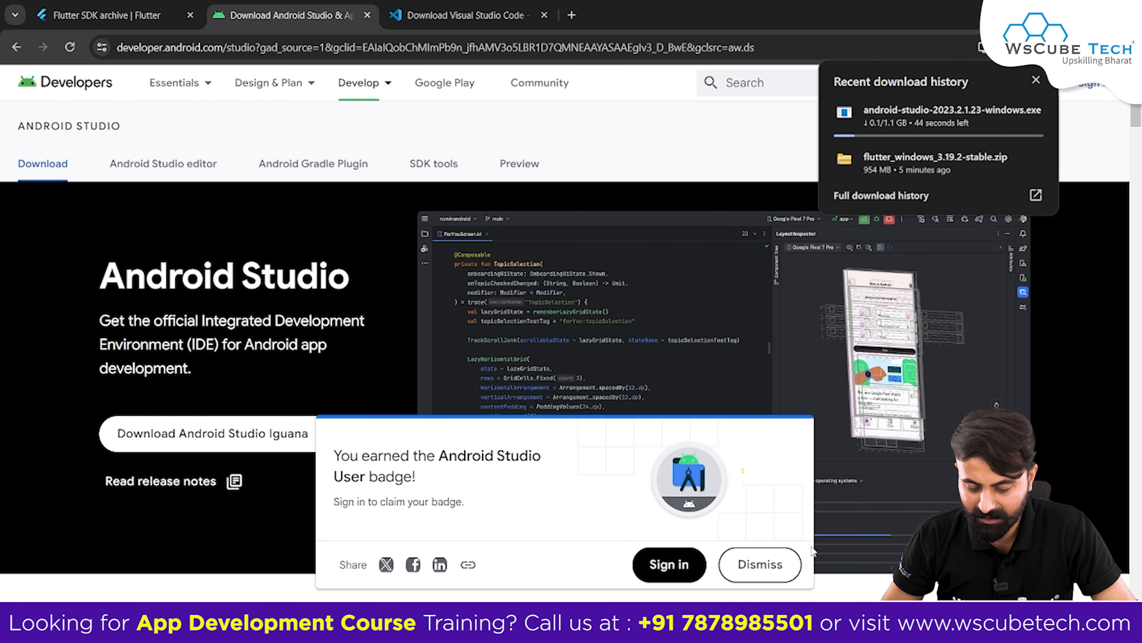
# - Check the progress of the Flutter SDK extraction and return to the browser
pyautogui.click(652, 623)
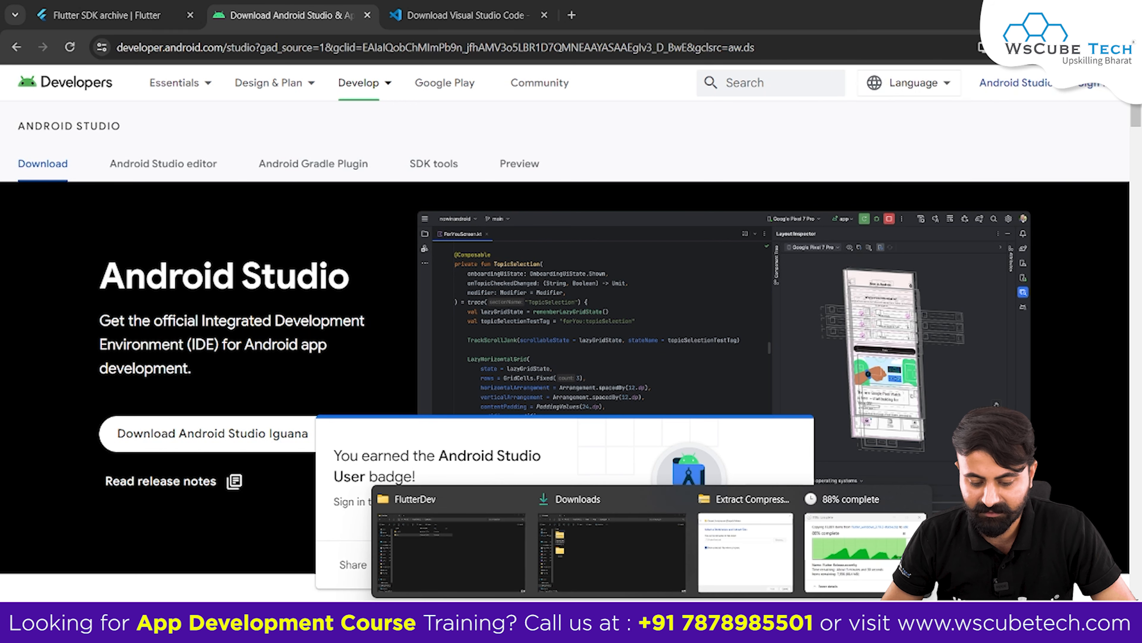
pyautogui.click(855, 549)
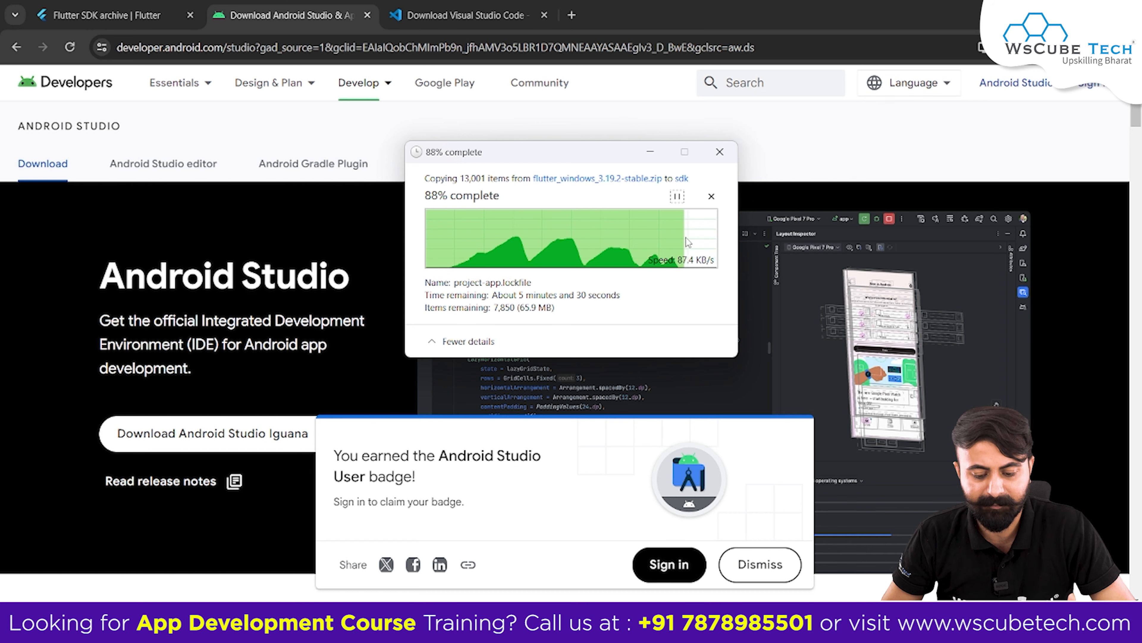
pyautogui.click(505, 119)
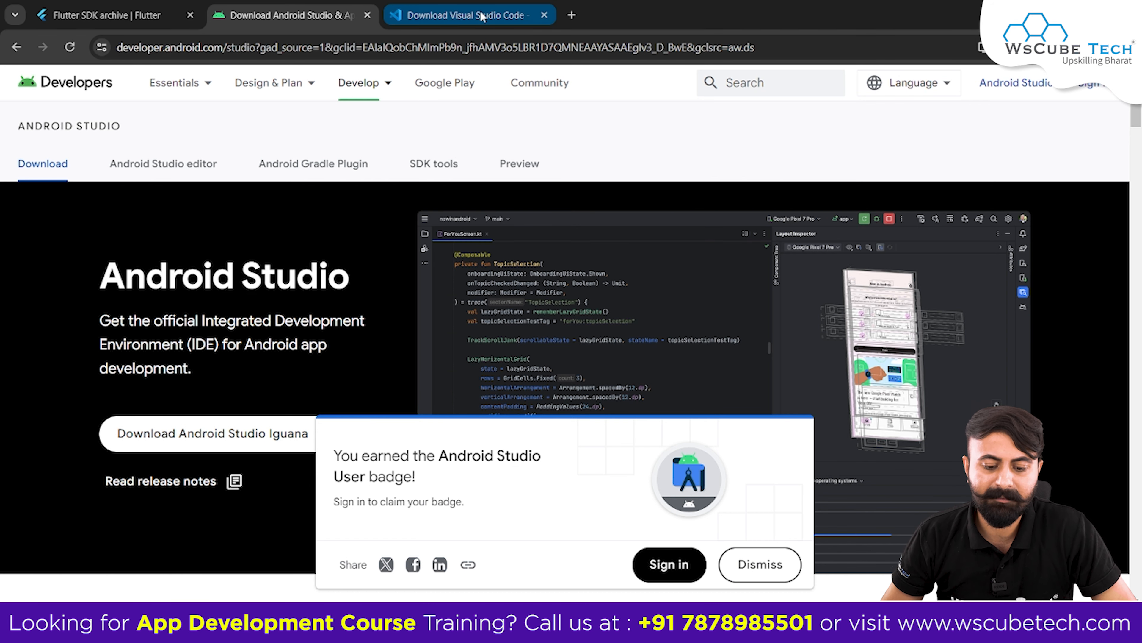
# - Download the x64 User Installer of Visual Studio Code for Windows from its download page
pyautogui.click(465, 15)
pyautogui.scroll(-2, 410, 372)
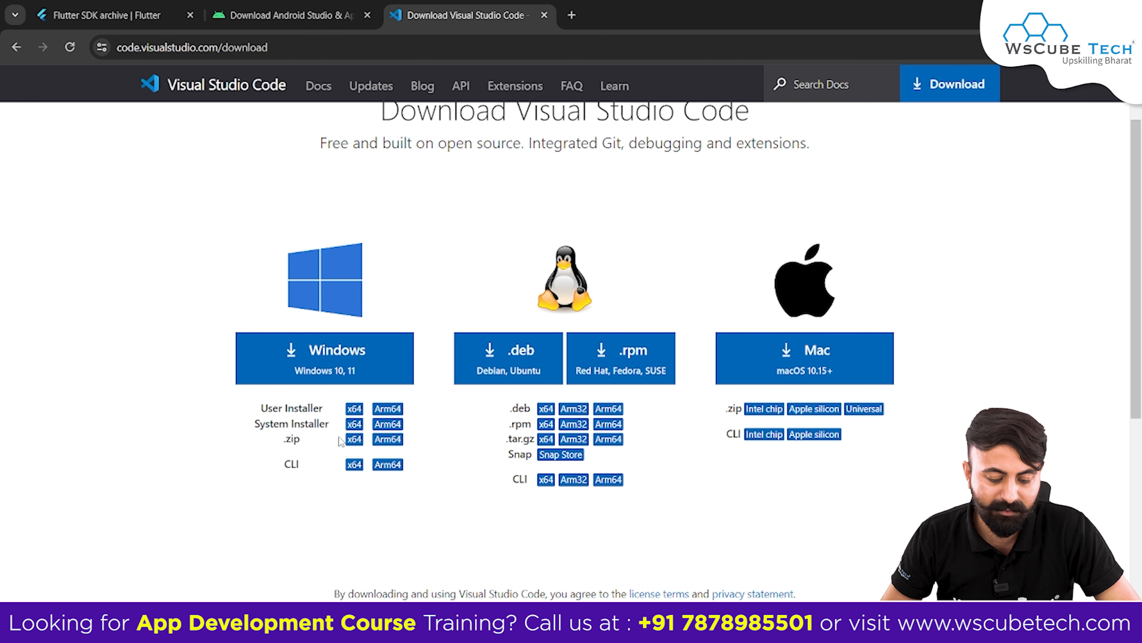
pyautogui.click(355, 408)
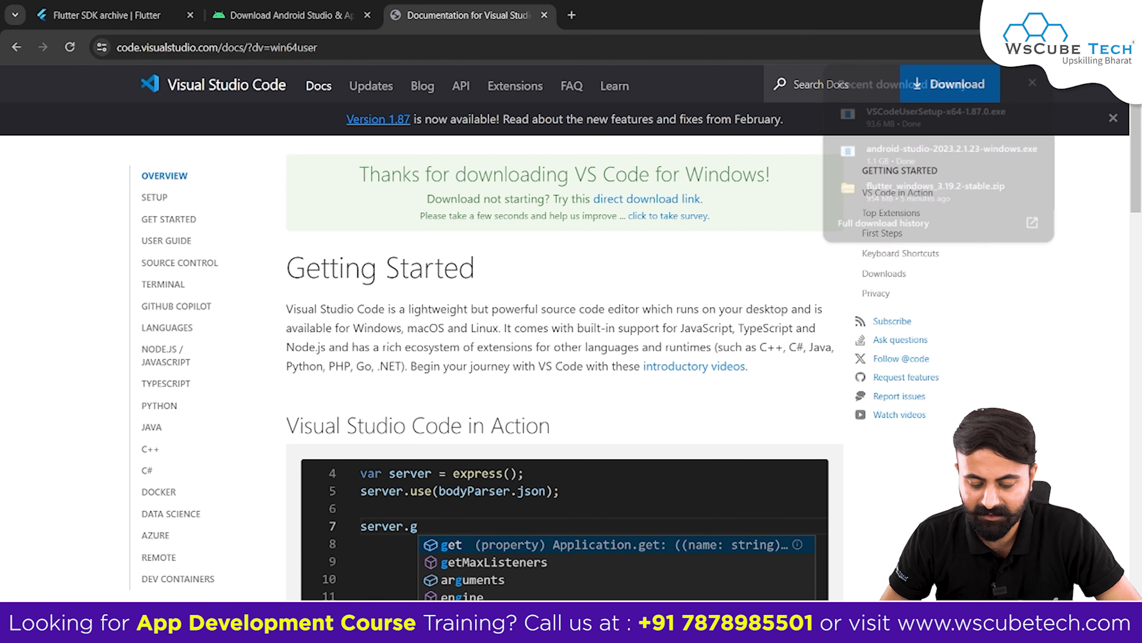
# - In File Explorer, go to the FlutterDev\sdk folder on Local Disk (C:) and open the extracted flutter folder
pyautogui.click(841, 547)
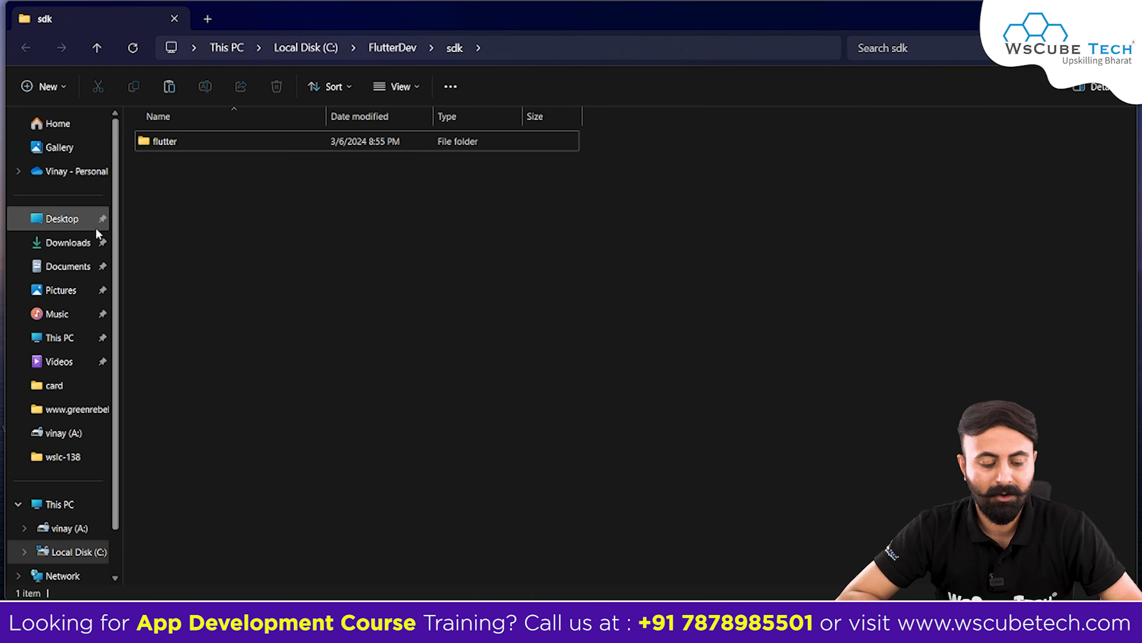
pyautogui.click(95, 225)
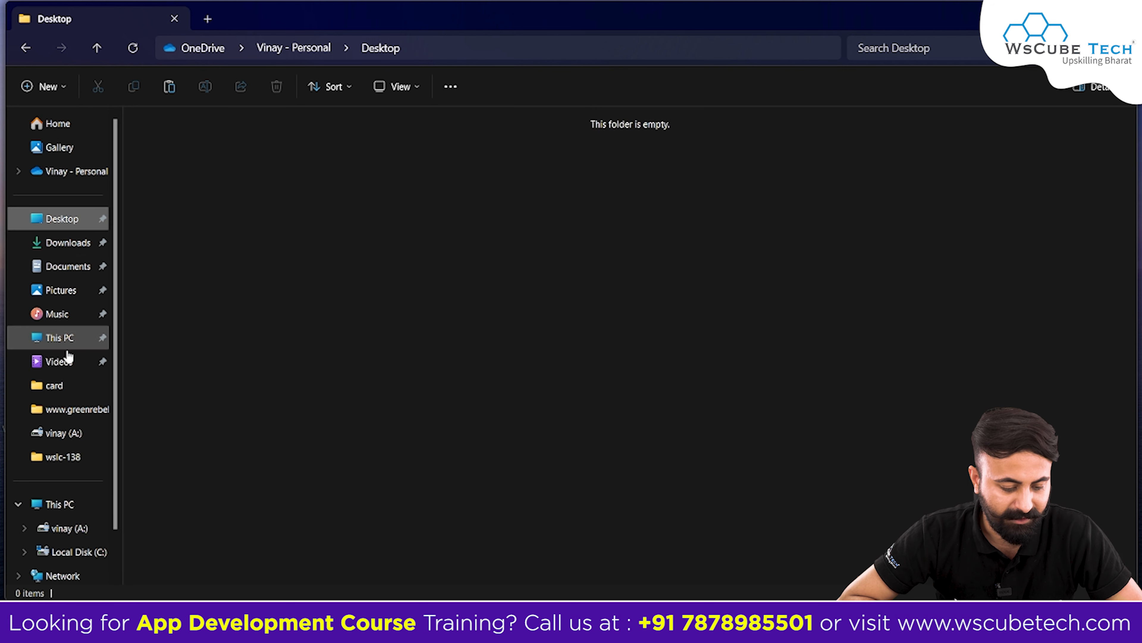
pyautogui.click(72, 505)
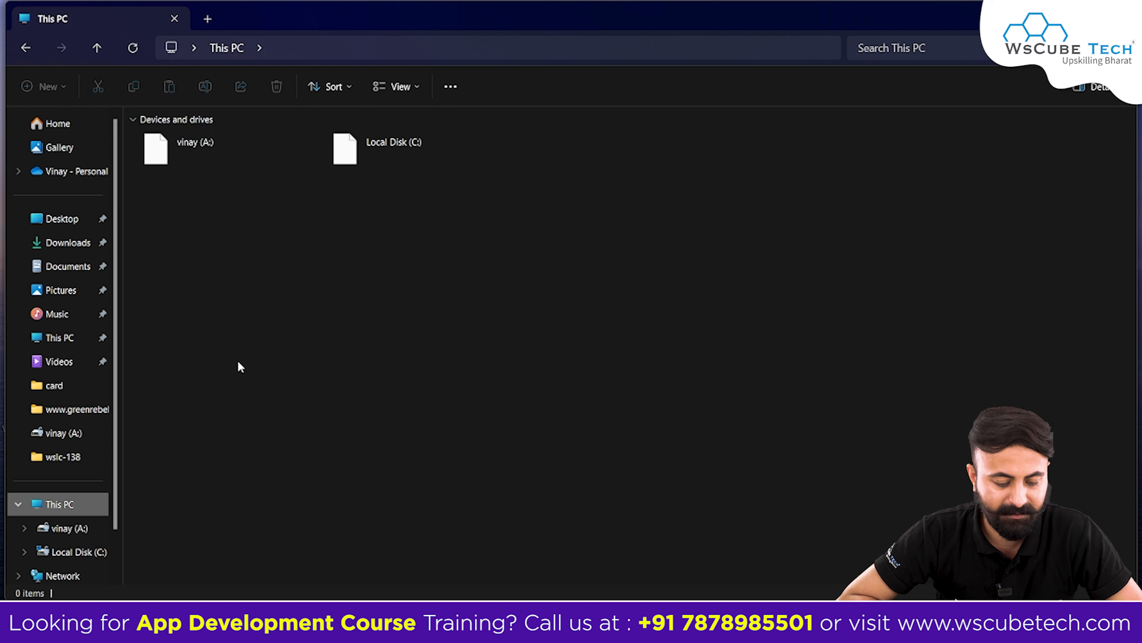
pyautogui.doubleClick(386, 154)
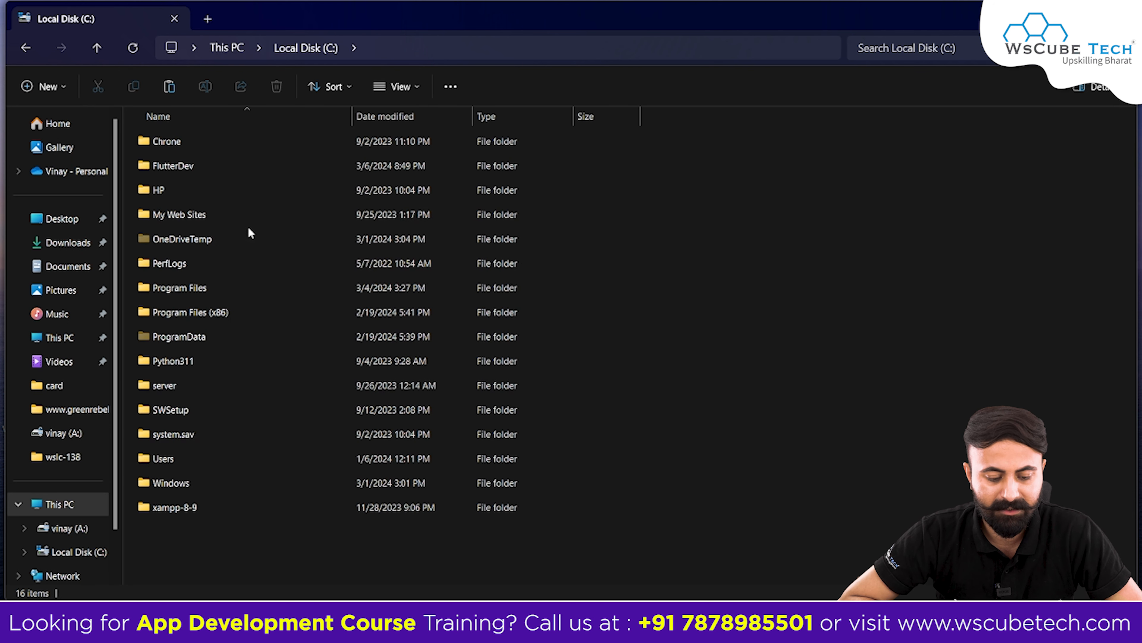
pyautogui.doubleClick(191, 166)
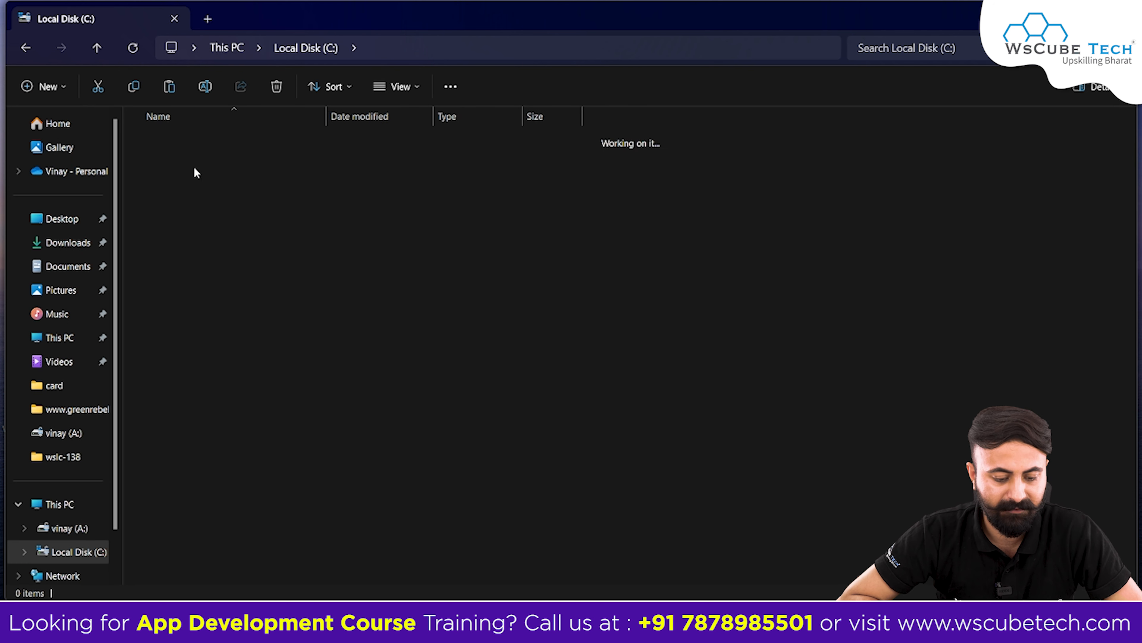
pyautogui.doubleClick(228, 165)
pyautogui.doubleClick(208, 141)
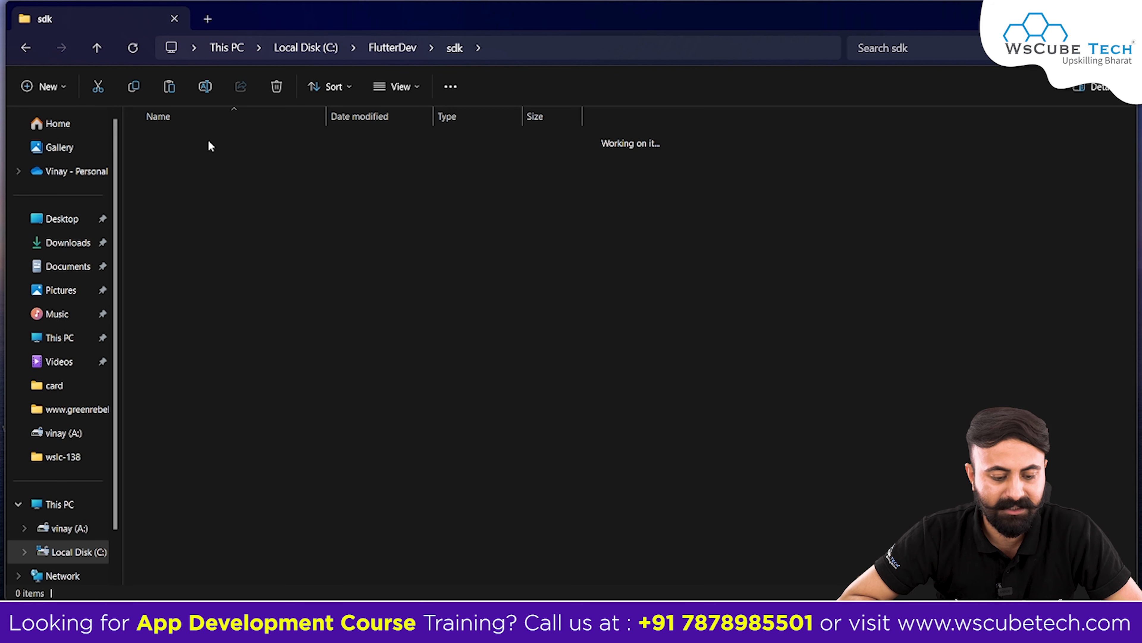
# - Look through the contents of the flutter folder and open its bin folder
pyautogui.scroll(-2, 217, 274)
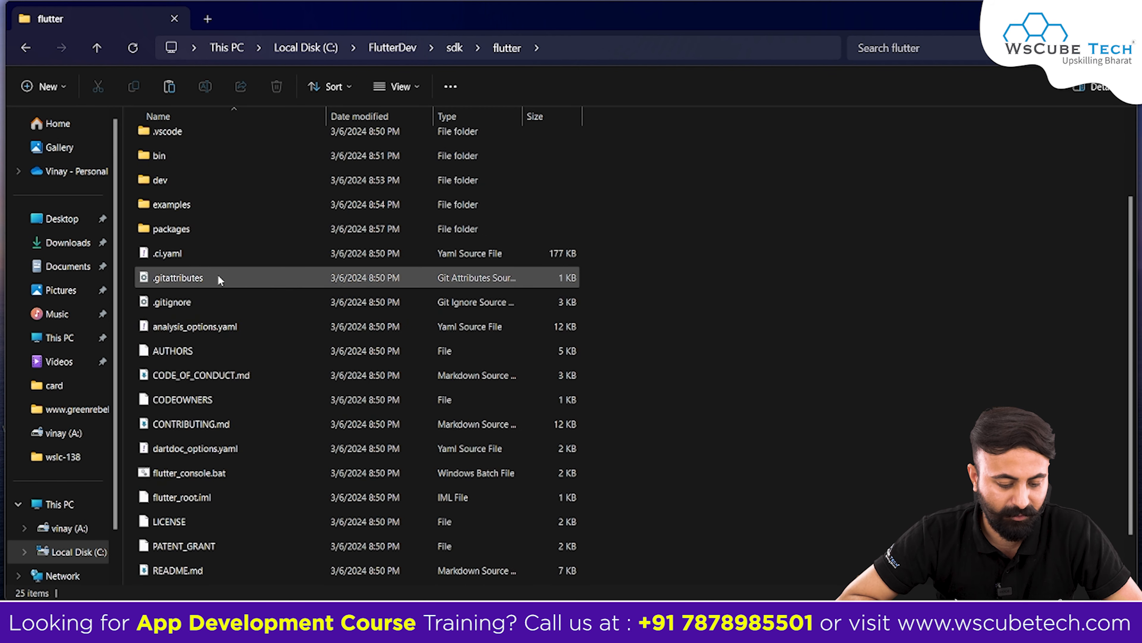
pyautogui.scroll(2, 218, 275)
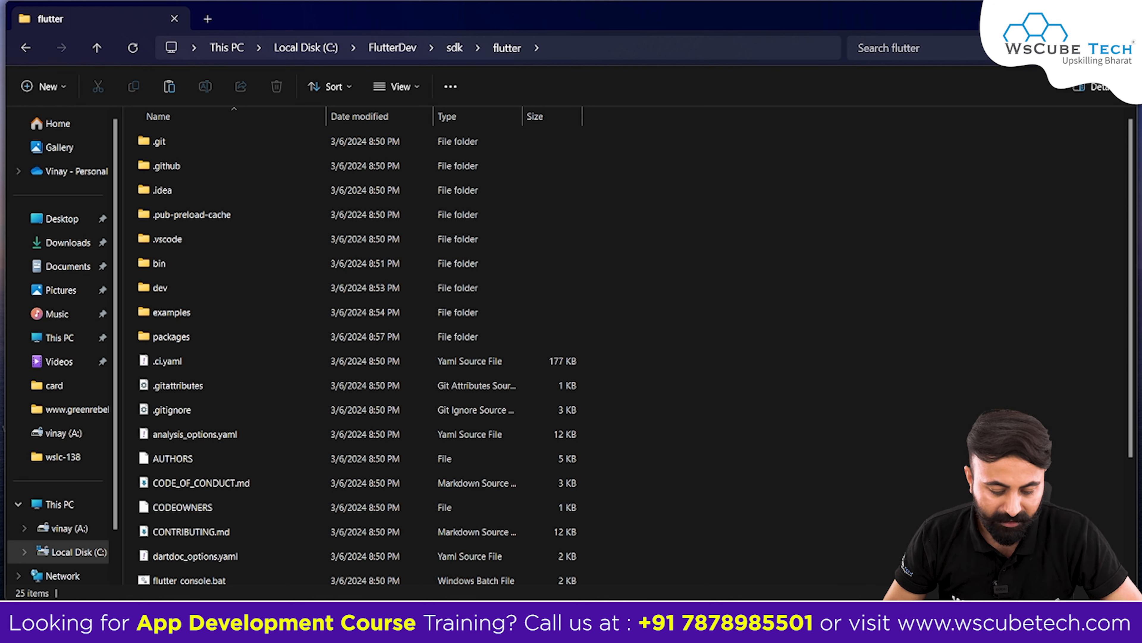
pyautogui.doubleClick(238, 264)
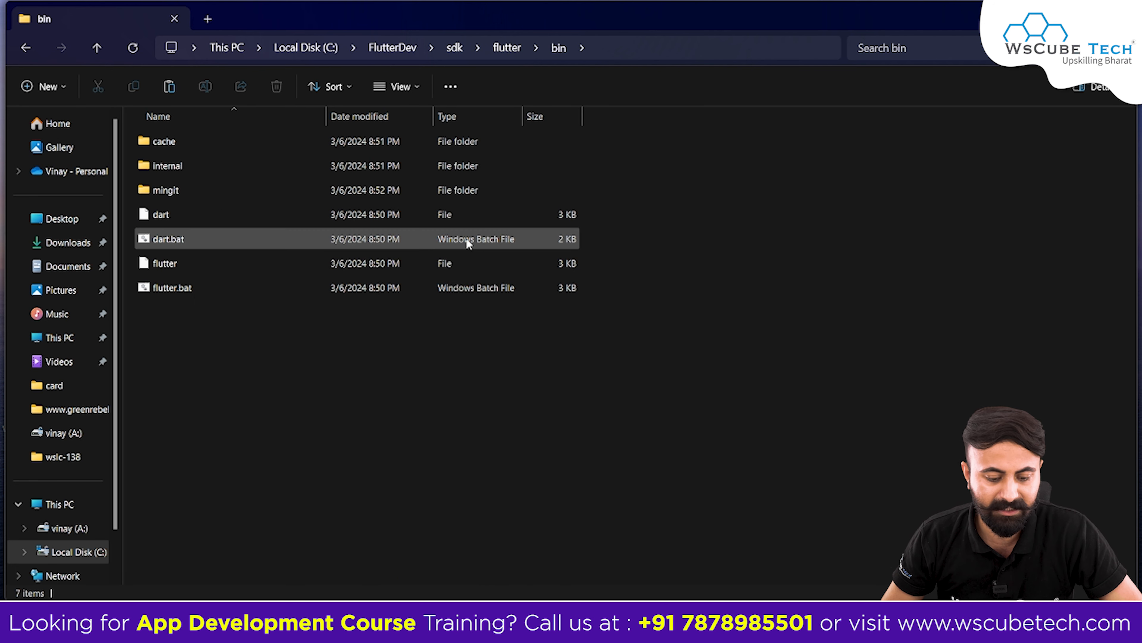
# - Examine the location path in the bin folder's properties, then close the properties
pyautogui.rightClick(627, 342)
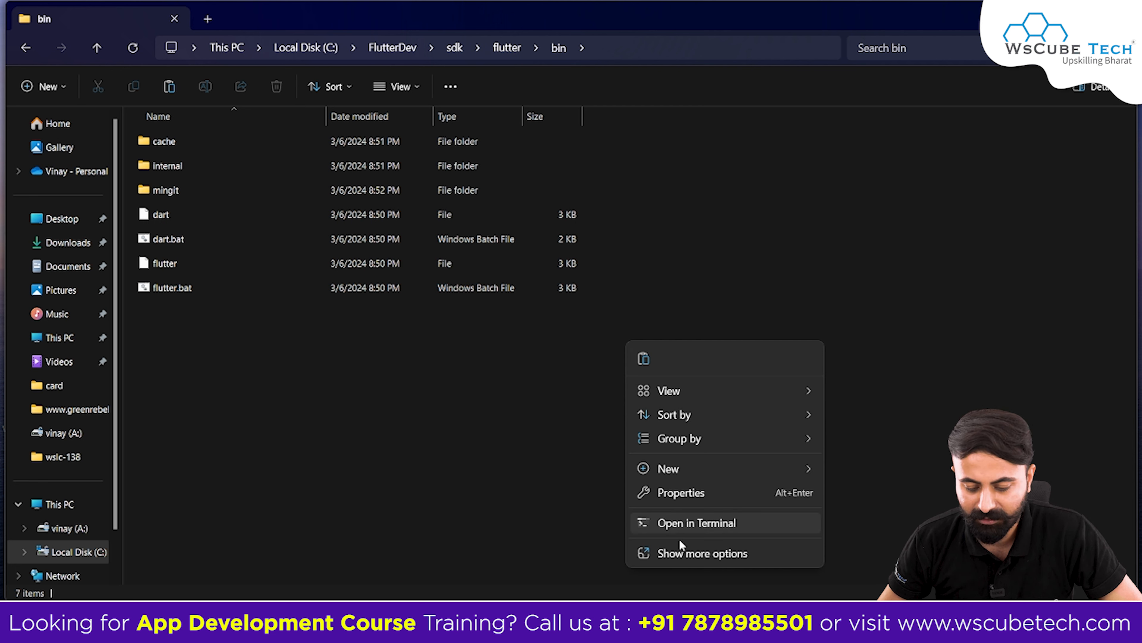
pyautogui.click(682, 550)
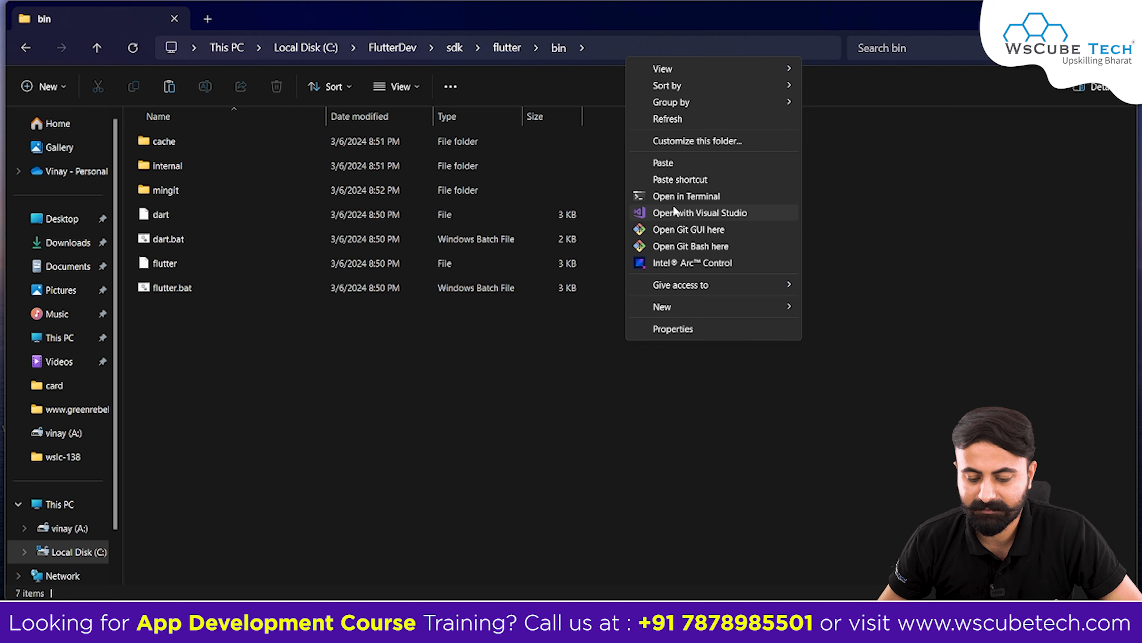
pyautogui.click(667, 327)
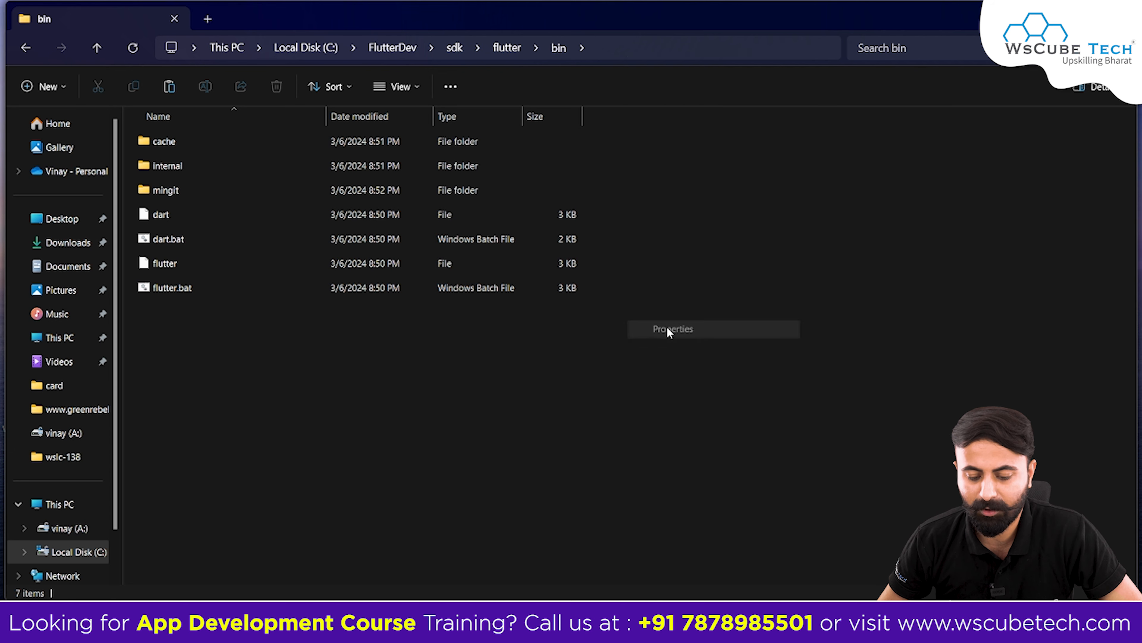
pyautogui.doubleClick(170, 224)
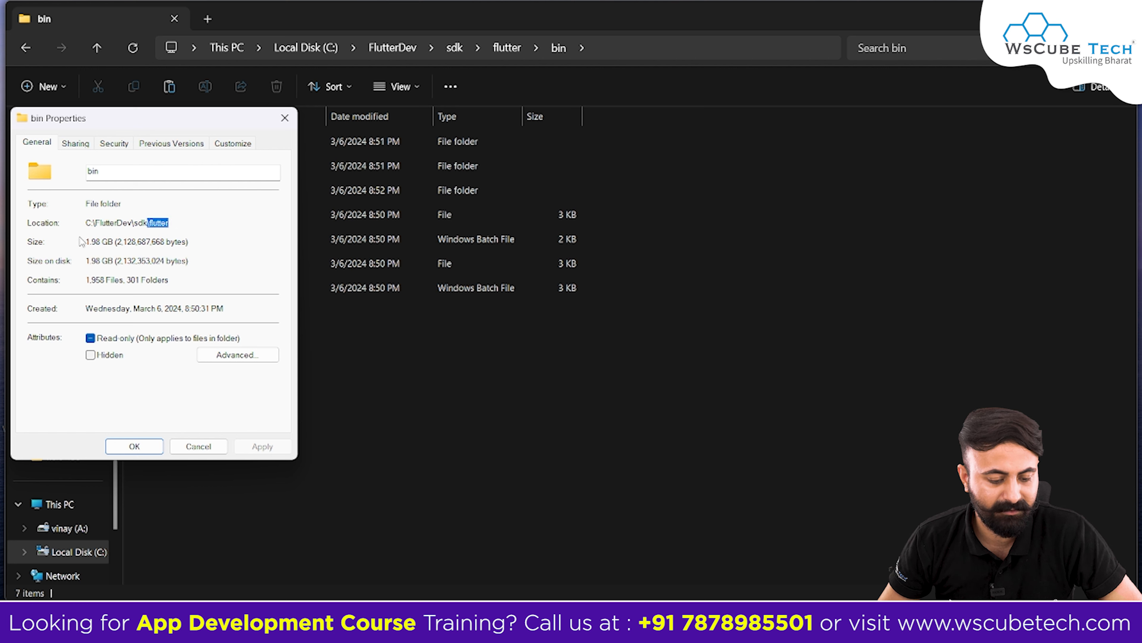
pyautogui.moveTo(85, 222); pyautogui.dragTo(172, 225)
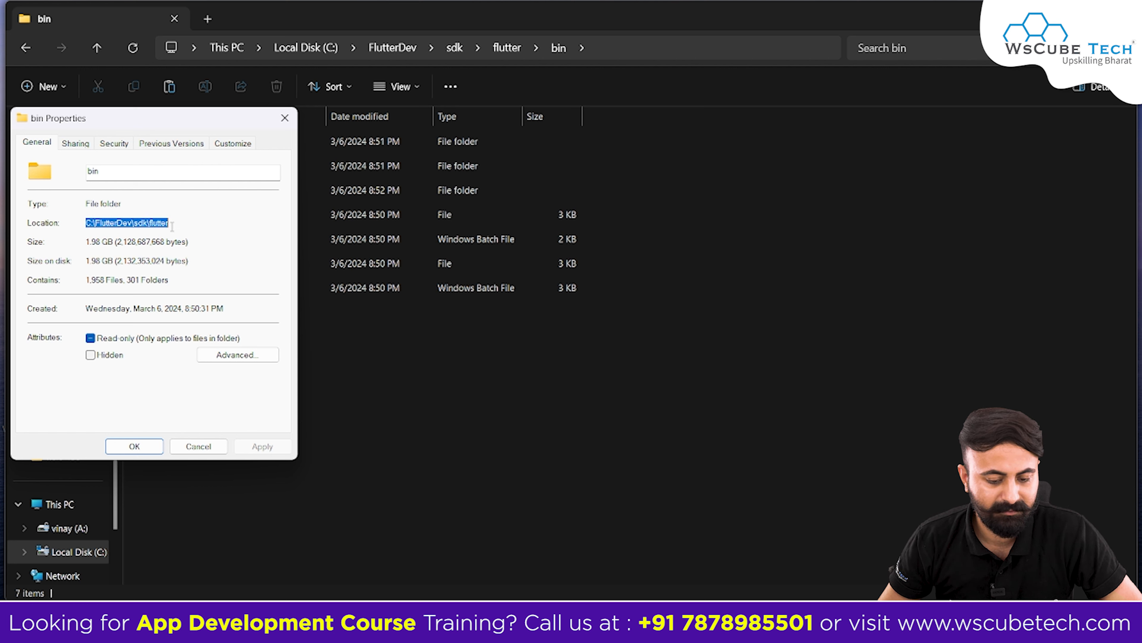
pyautogui.click(285, 117)
# - Copy the bin folder's full path, C:\FlutterDev\sdk\flutter\bin
pyautogui.click(602, 44)
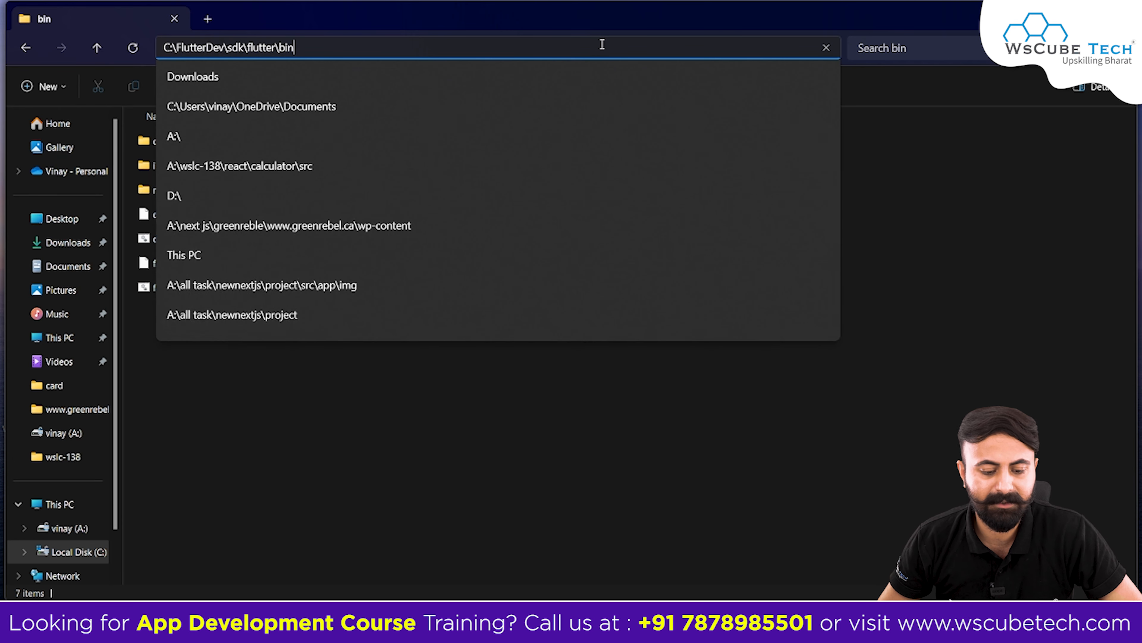
pyautogui.hotkey('ctrl', 'a')
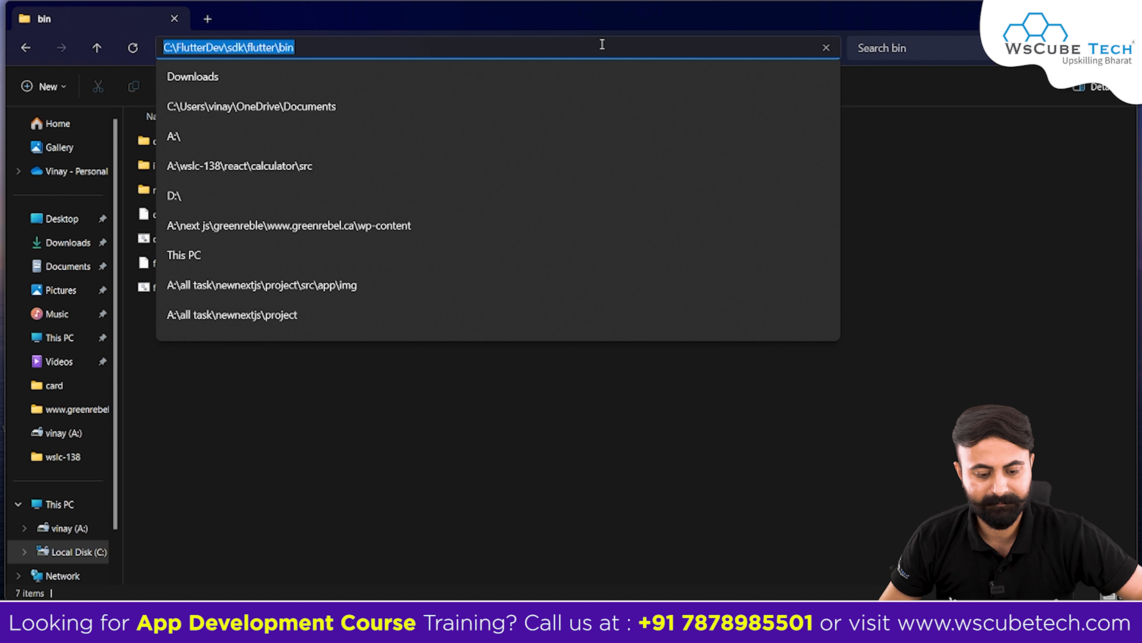
pyautogui.click(569, 518)
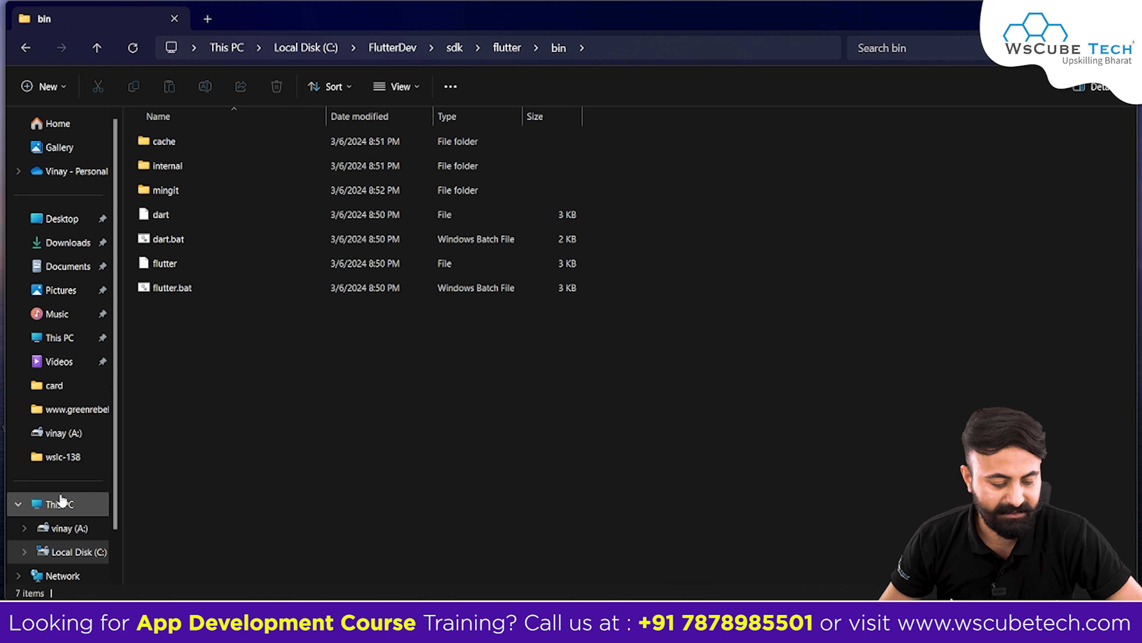
# - From the properties of This PC, go to the advanced system settings and open the environment variables
pyautogui.click(59, 503)
pyautogui.rightClick(368, 373)
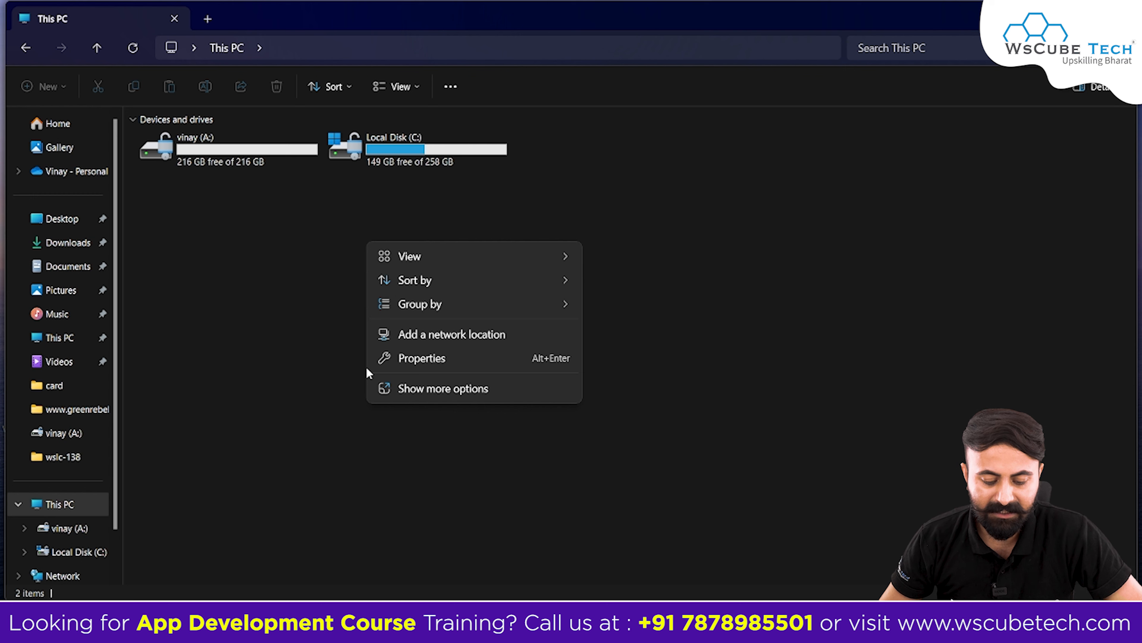
pyautogui.click(428, 389)
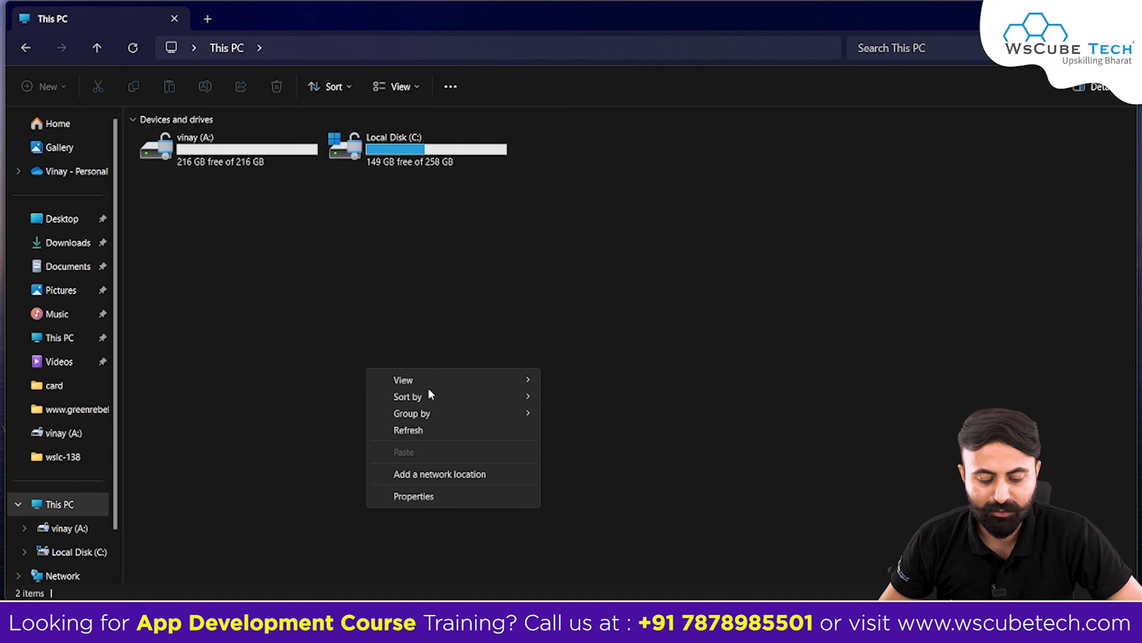
pyautogui.click(435, 495)
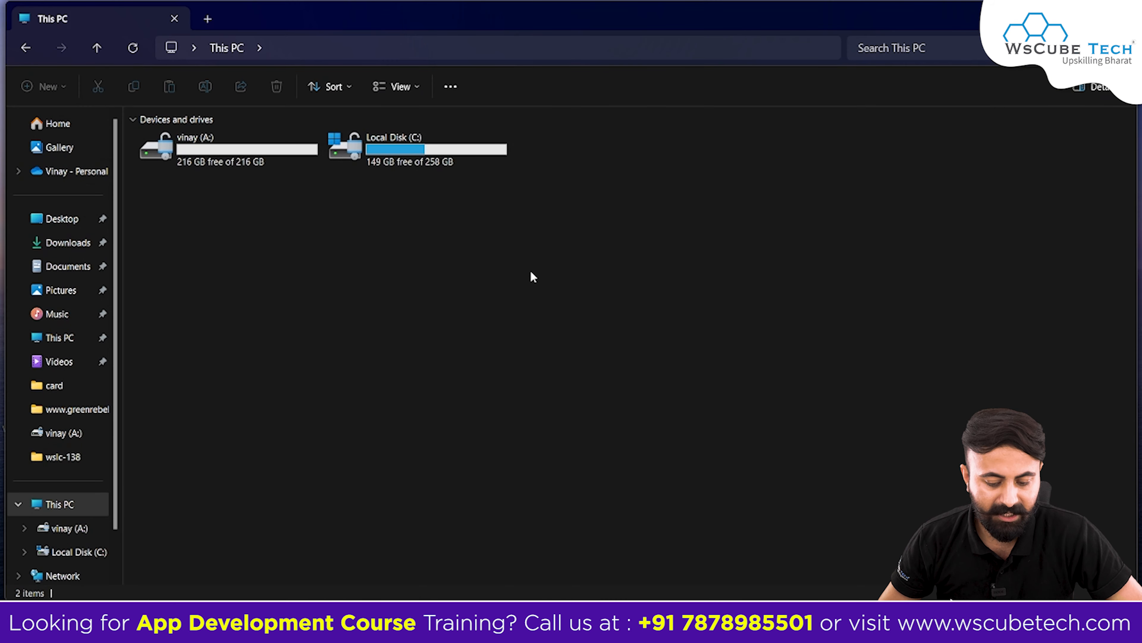
pyautogui.rightClick(531, 273)
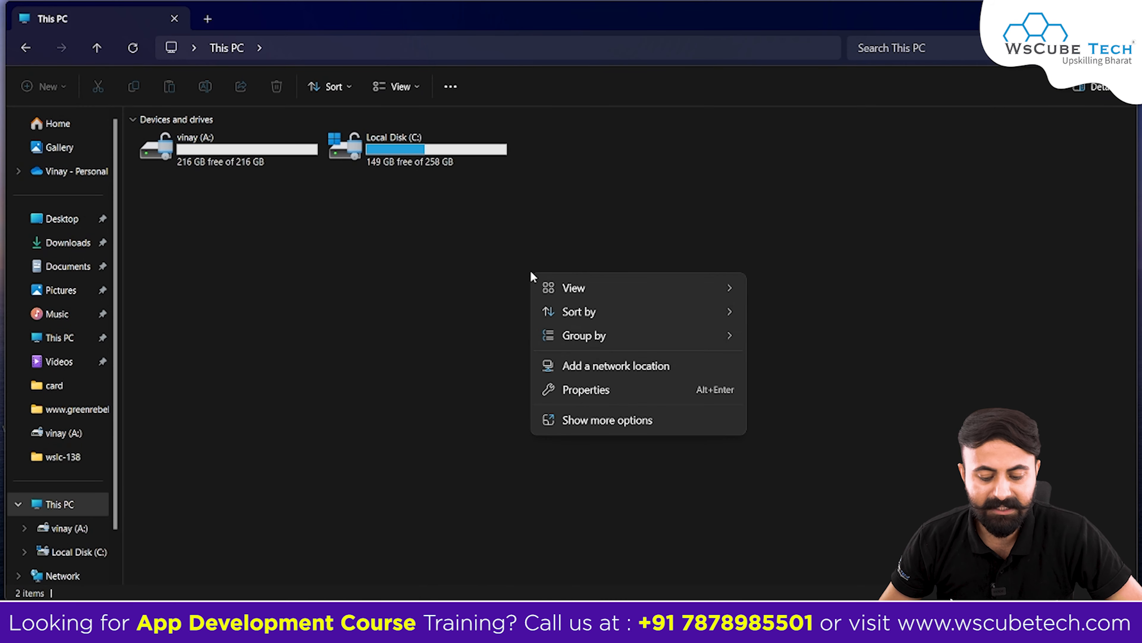
pyautogui.click(580, 409)
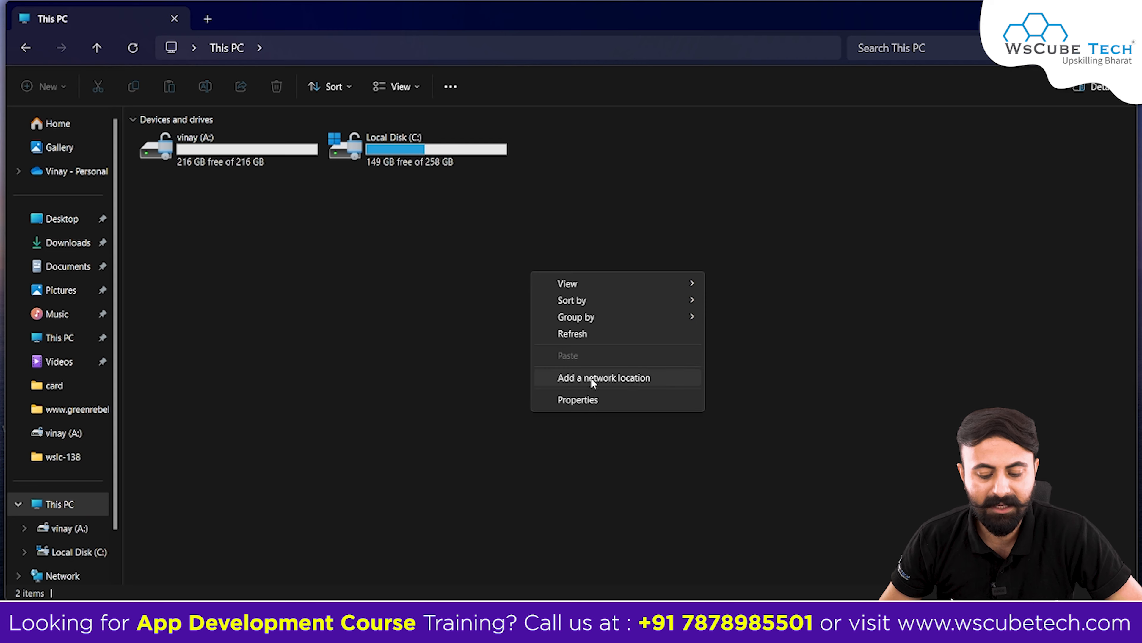
pyautogui.click(595, 402)
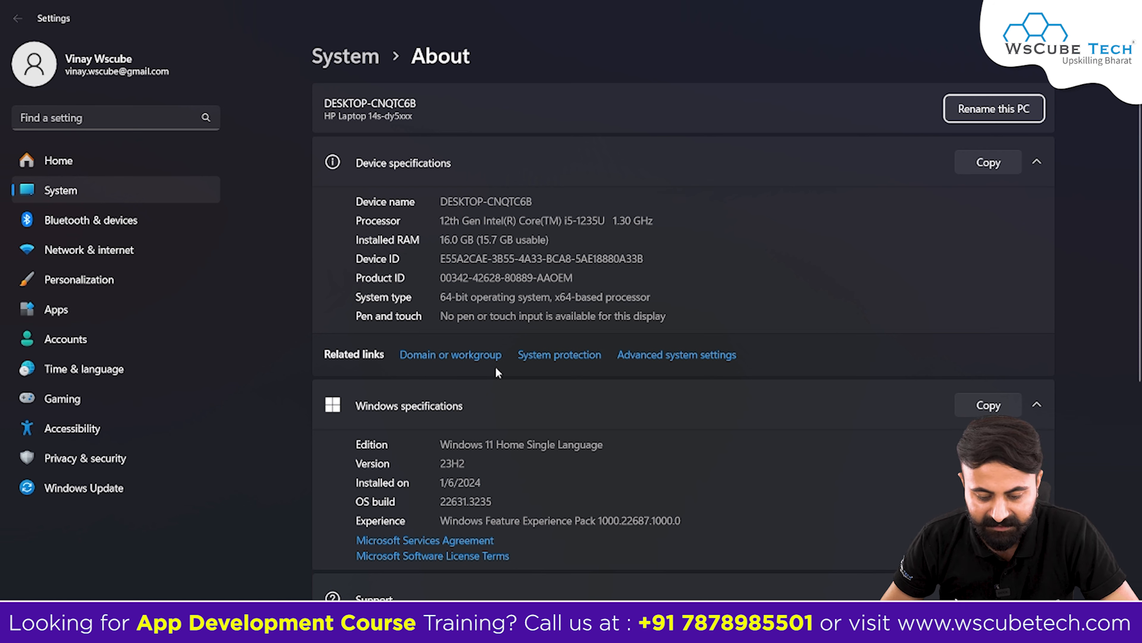
pyautogui.click(645, 360)
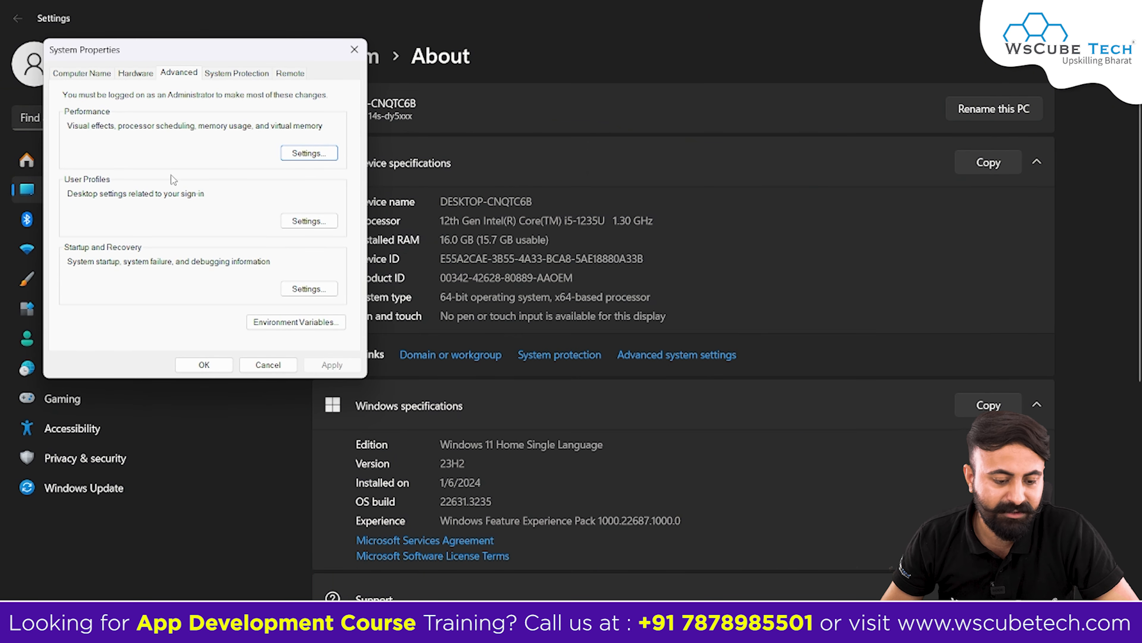
pyautogui.click(301, 322)
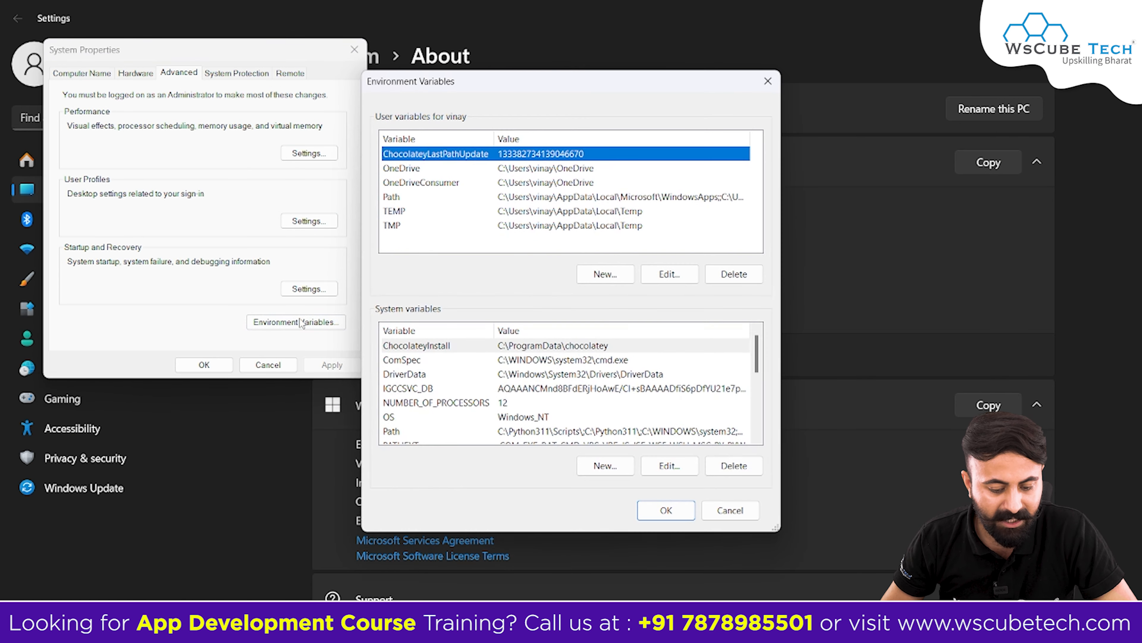
pyautogui.click(395, 198)
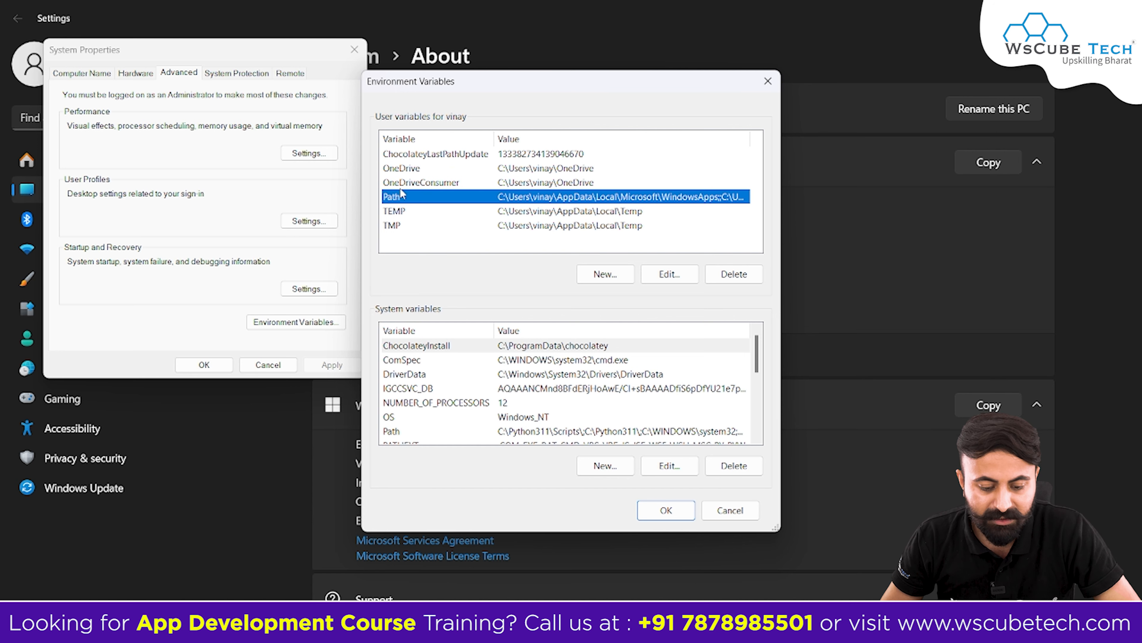
pyautogui.click(593, 271)
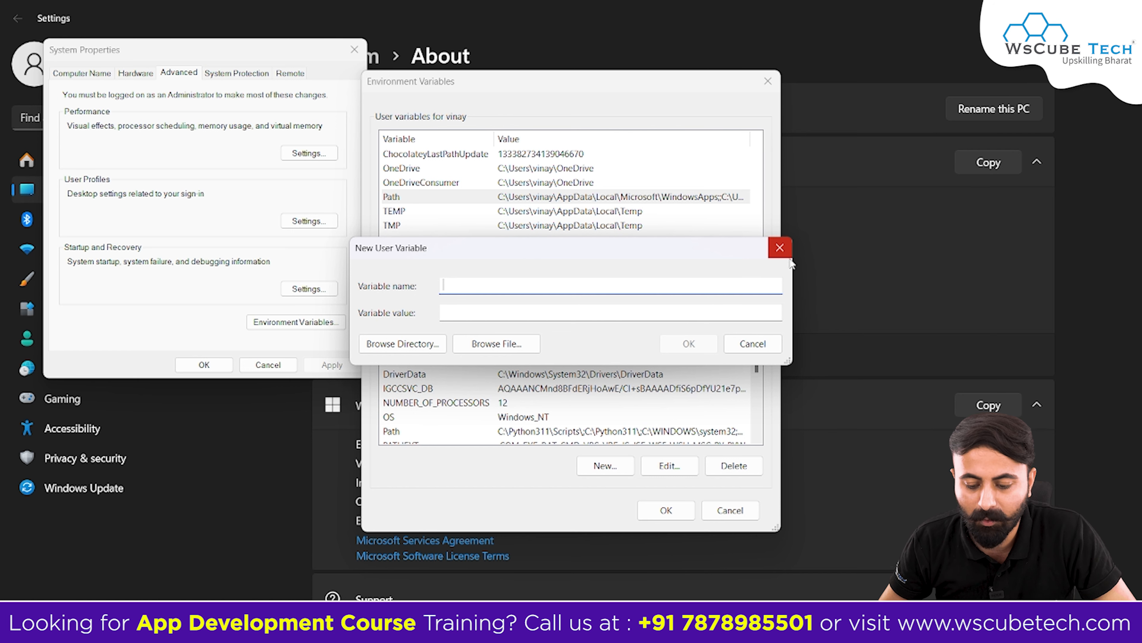
pyautogui.click(779, 245)
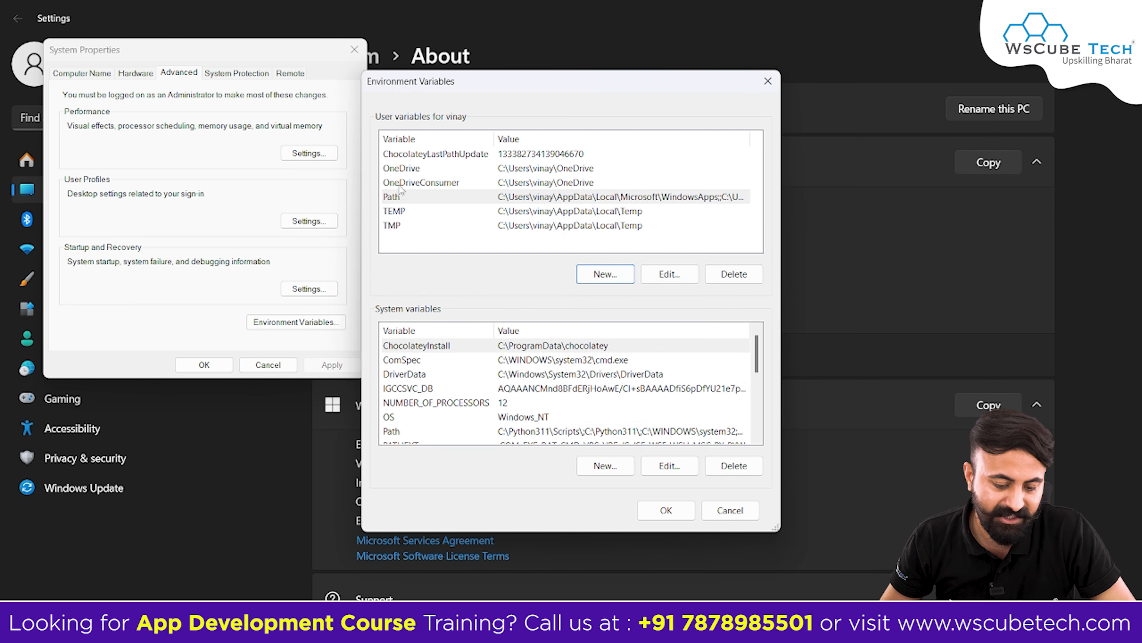
pyautogui.click(607, 274)
pyautogui.write('Path')
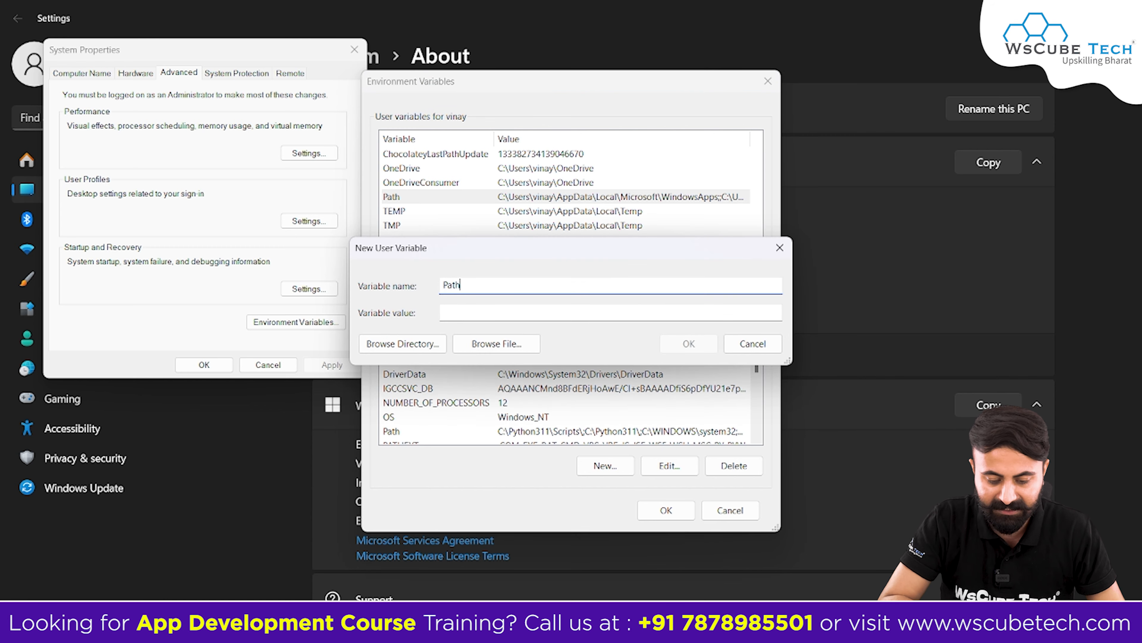
pyautogui.click(589, 315)
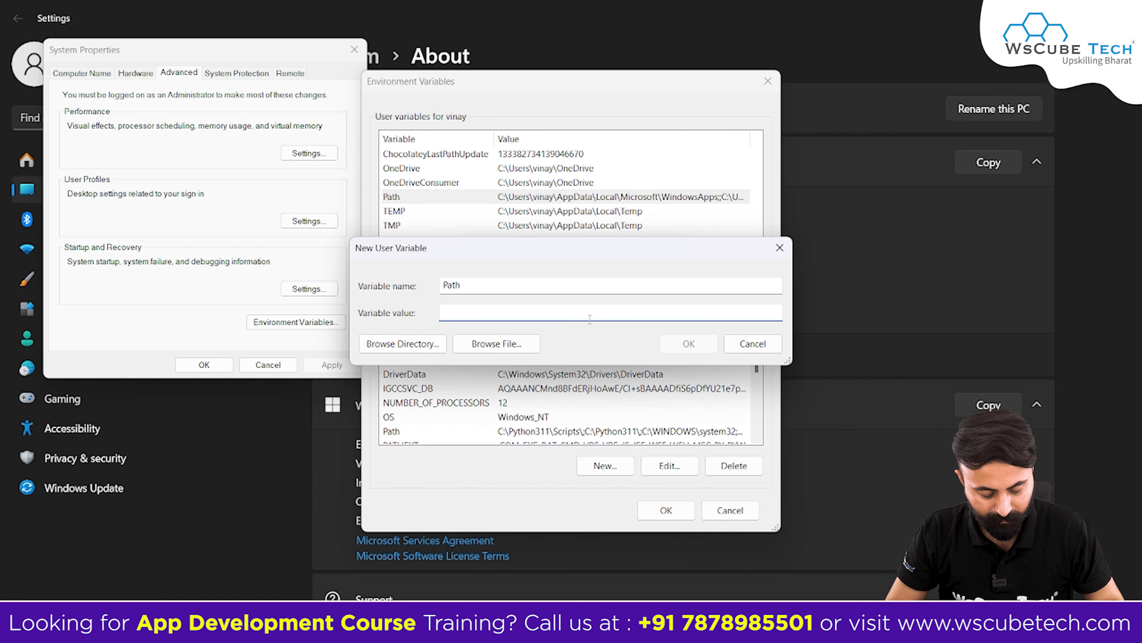
pyautogui.write('C:\\FlutterDev\\sdk\\flutter\\bin\\')
pyautogui.click(762, 343)
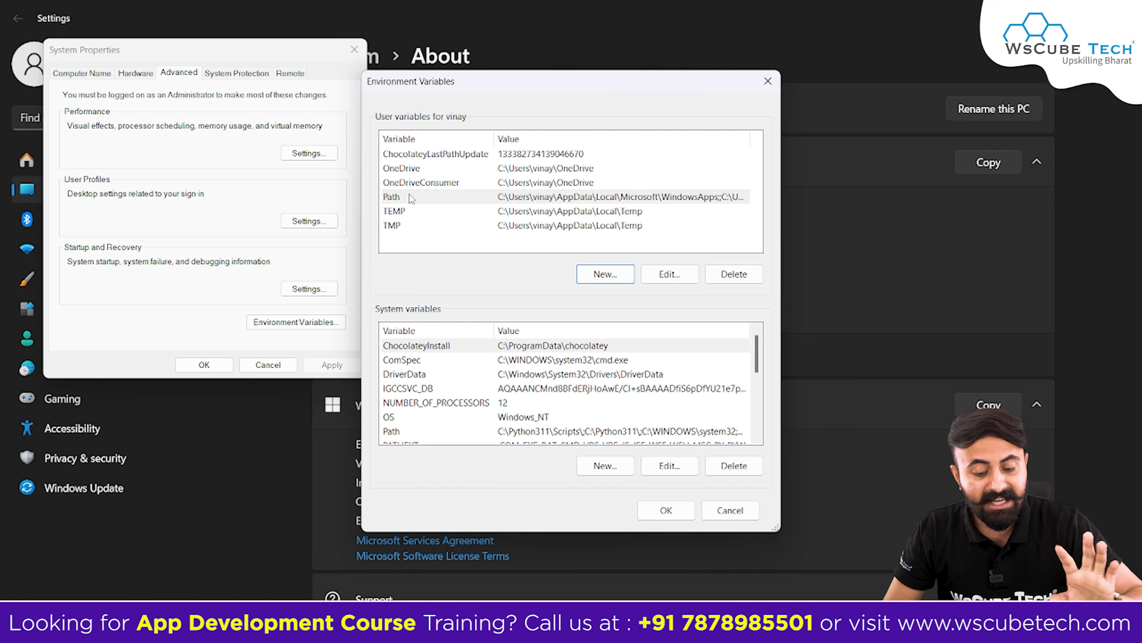
# - Add C:\FlutterDev\sdk\flutter\bin as a new entry in the existing user Path variable
pyautogui.click(545, 201)
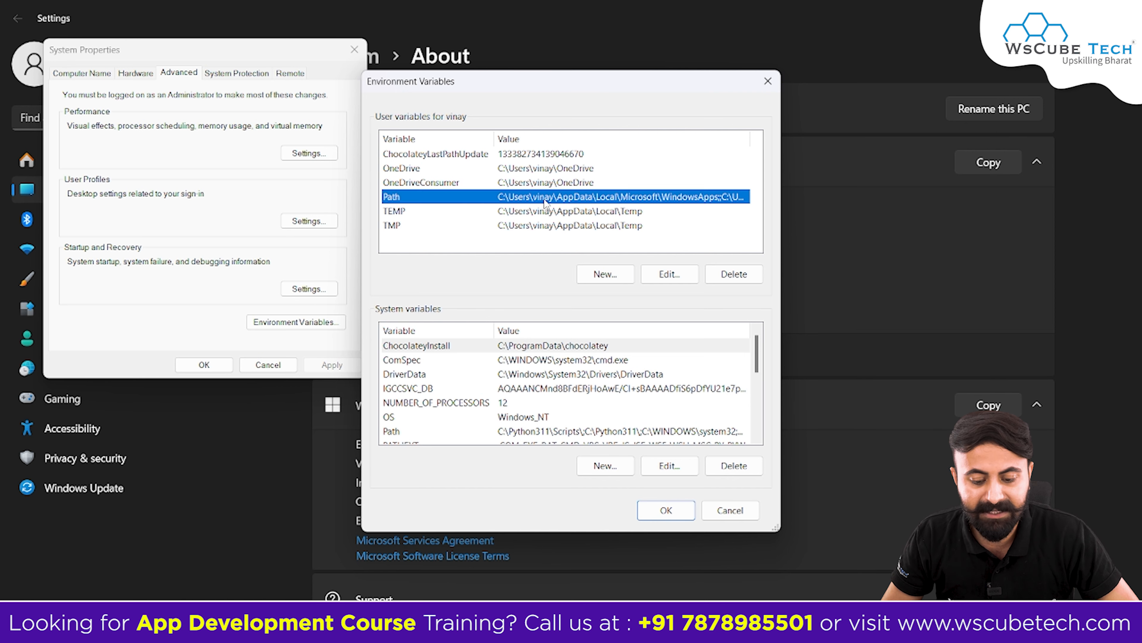
pyautogui.doubleClick(575, 198)
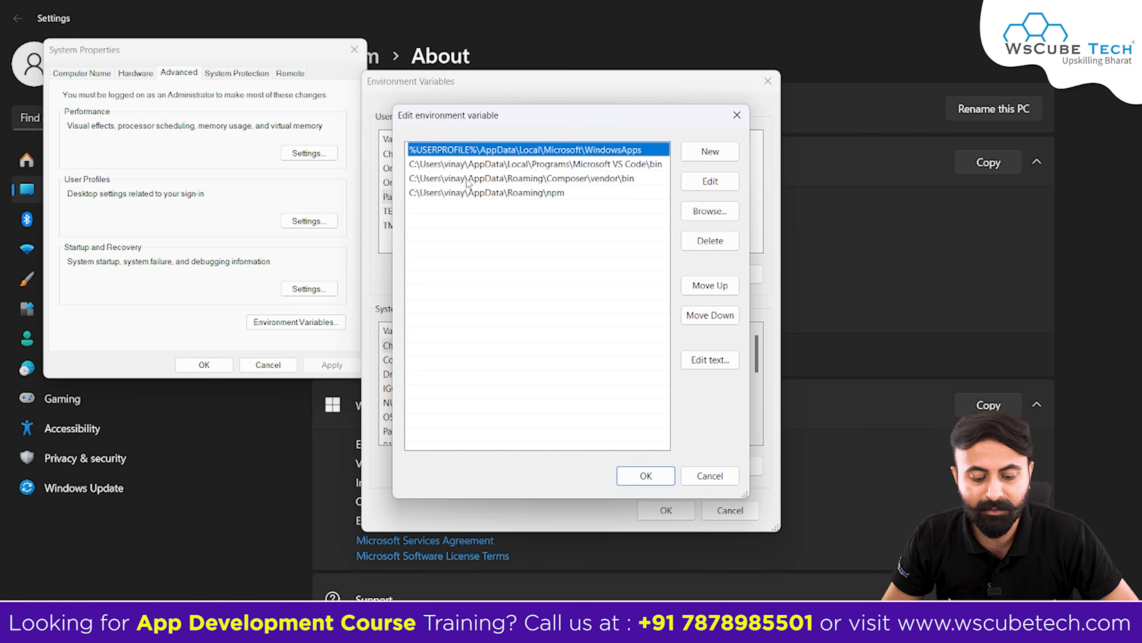
pyautogui.click(575, 203)
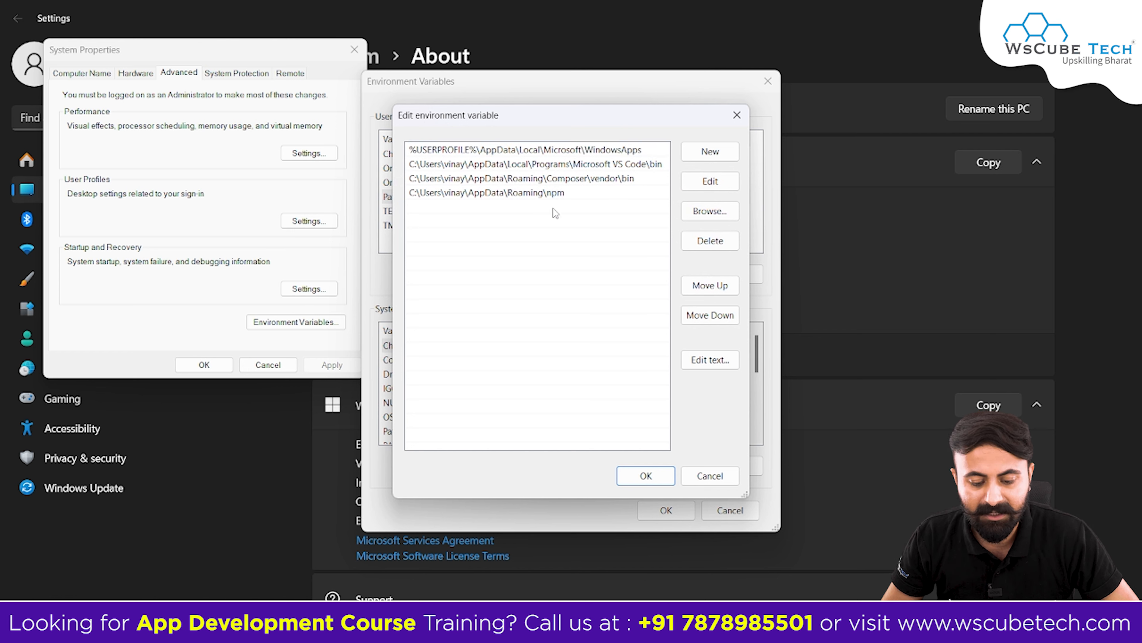
pyautogui.doubleClick(527, 207)
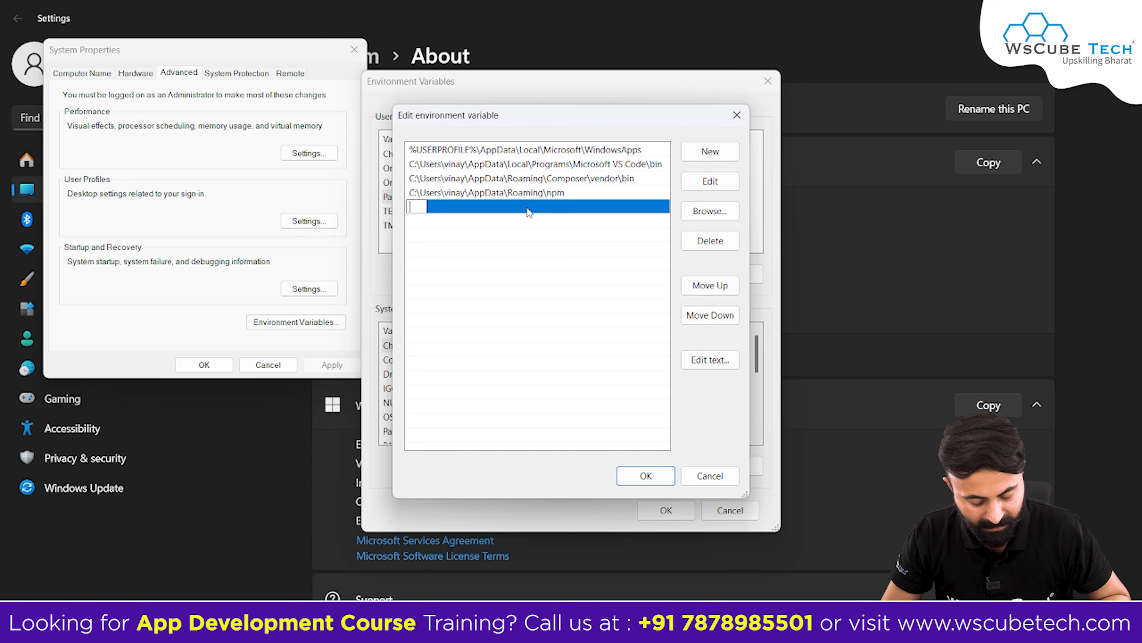
pyautogui.write('C:\\FlutterDev\\sdk\\flutter\\bin')
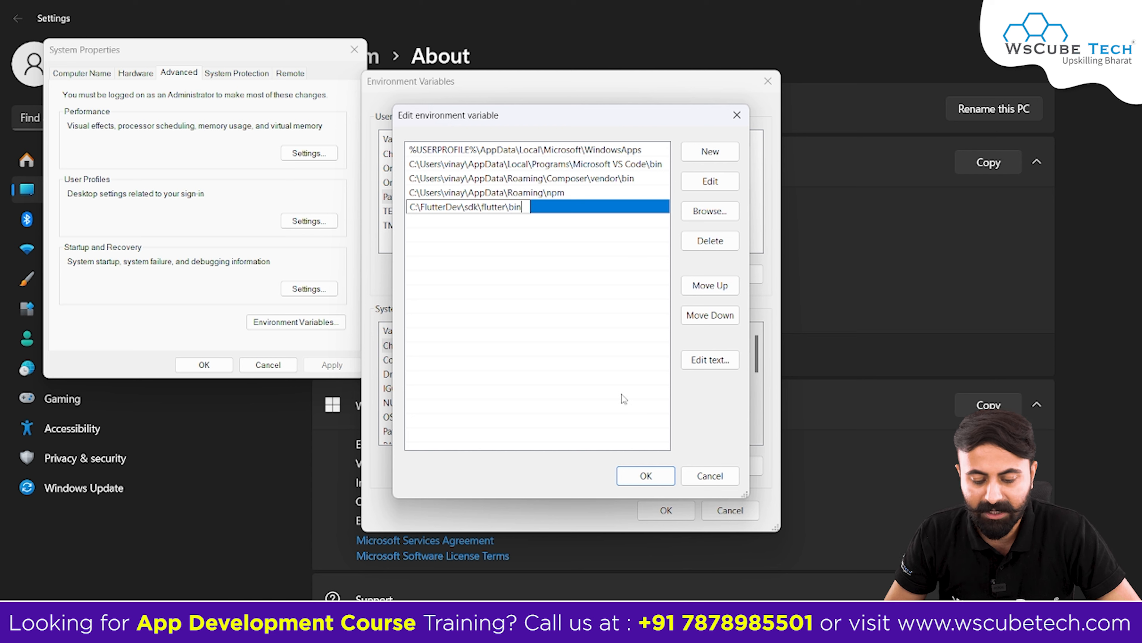
pyautogui.click(647, 477)
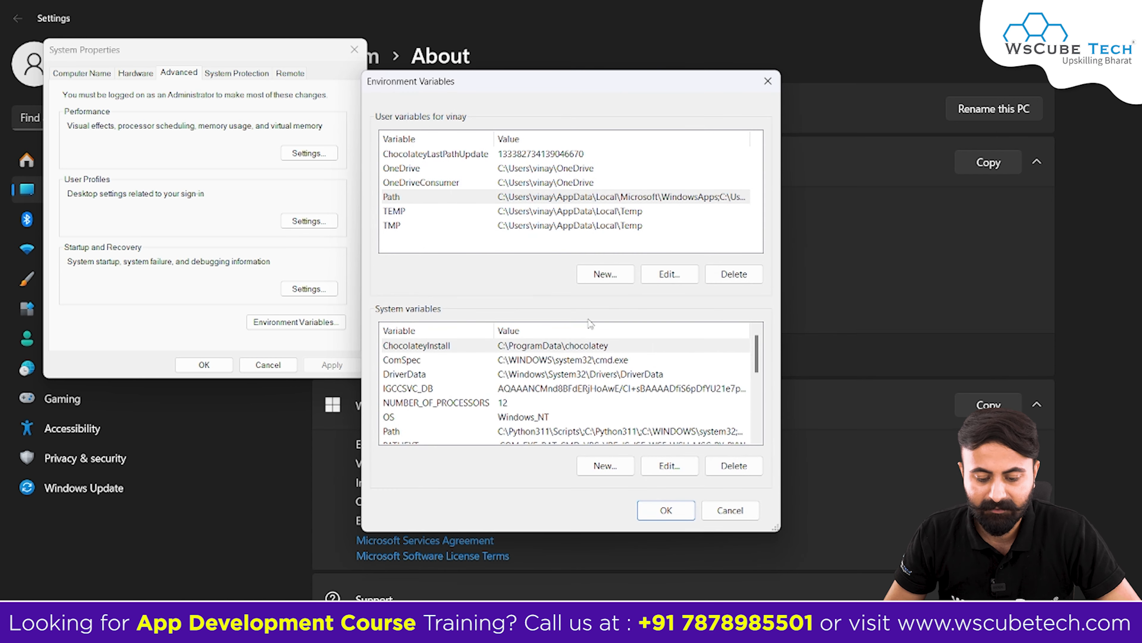
pyautogui.click(602, 281)
pyautogui.write('Path')
pyautogui.click(503, 311)
pyautogui.write('C:\\FlutterDev\\sdk\\flutter\\bin')
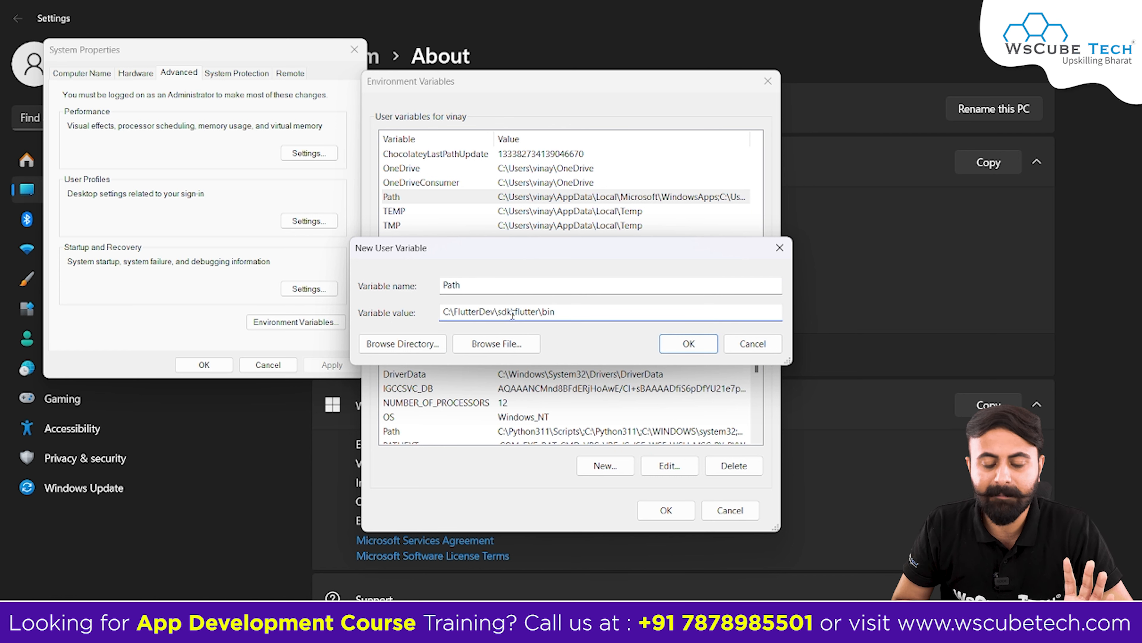
pyautogui.click(742, 350)
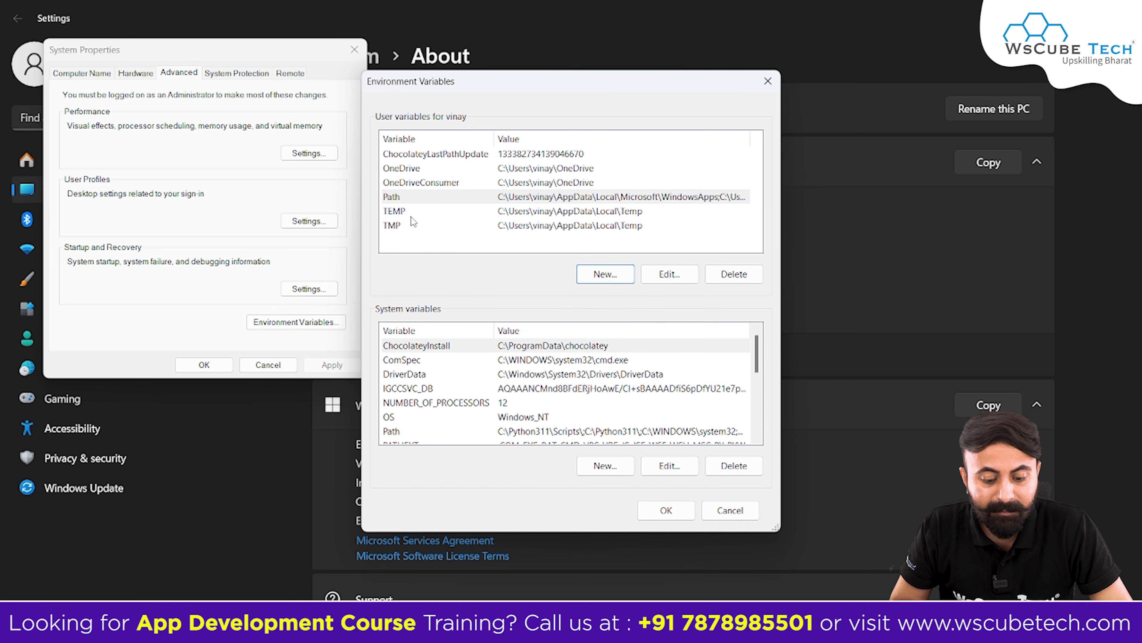
# - Check the Flutter bin entry in the user Path variable and save the environment variable changes
pyautogui.doubleClick(398, 198)
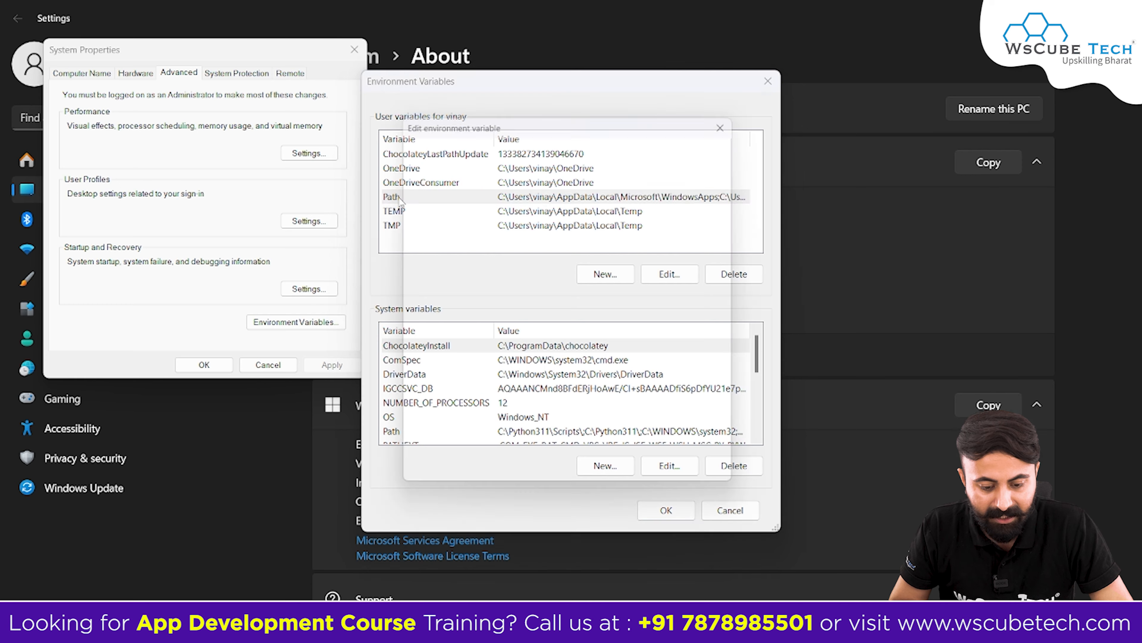
pyautogui.click(461, 209)
pyautogui.click(652, 484)
pyautogui.click(673, 519)
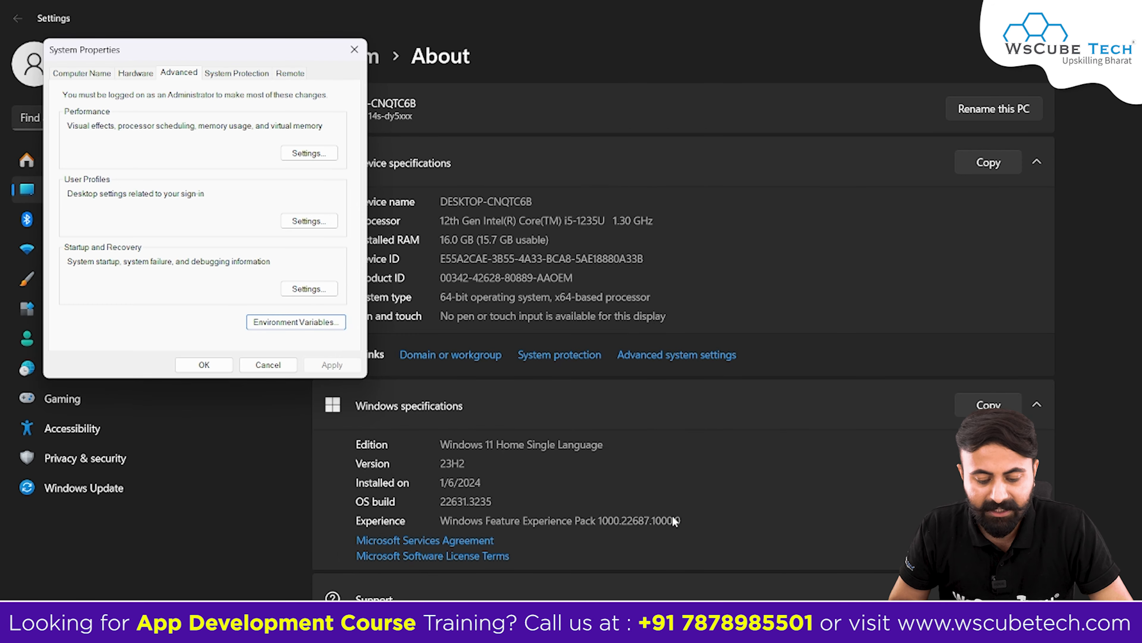
# - Close the system properties and open Command Prompt as administrator
pyautogui.click(228, 370)
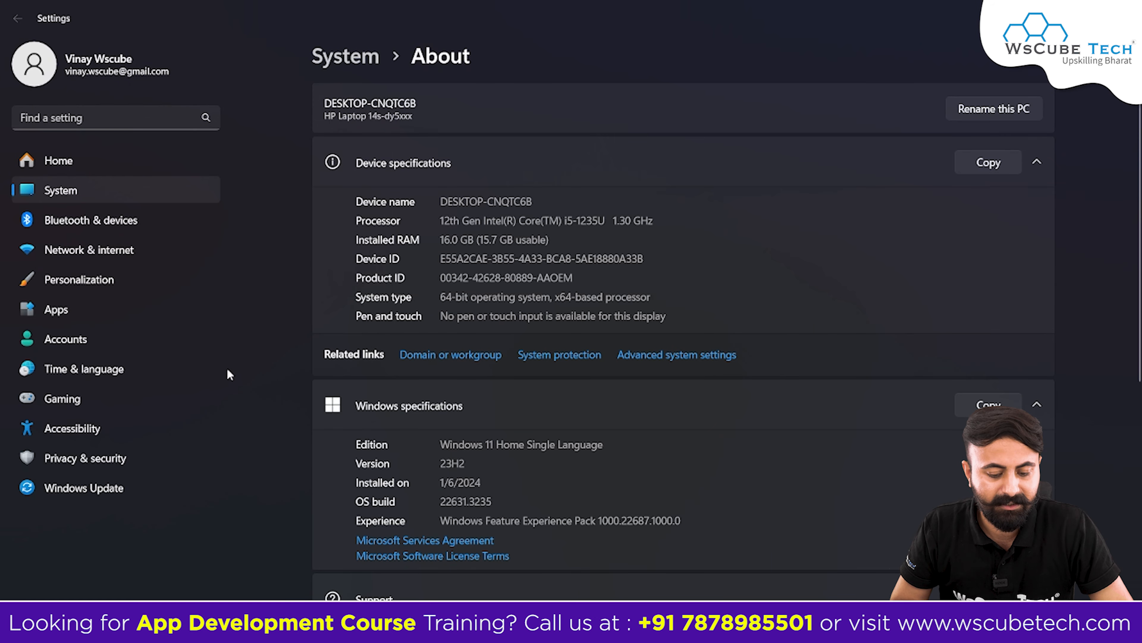
pyautogui.click(486, 624)
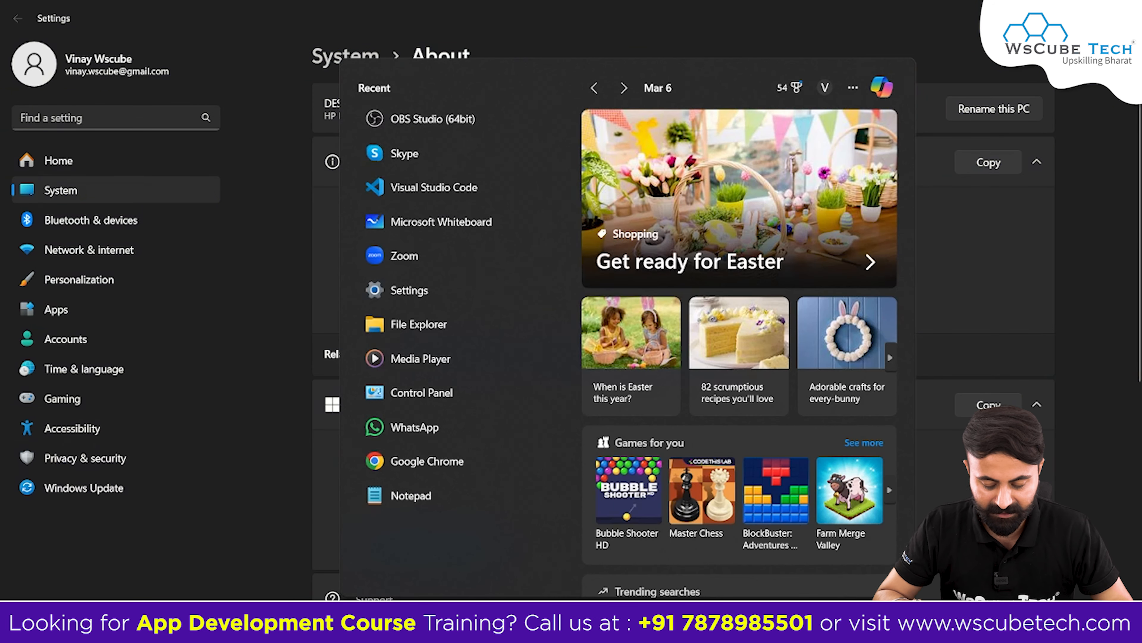
pyautogui.write('cmd')
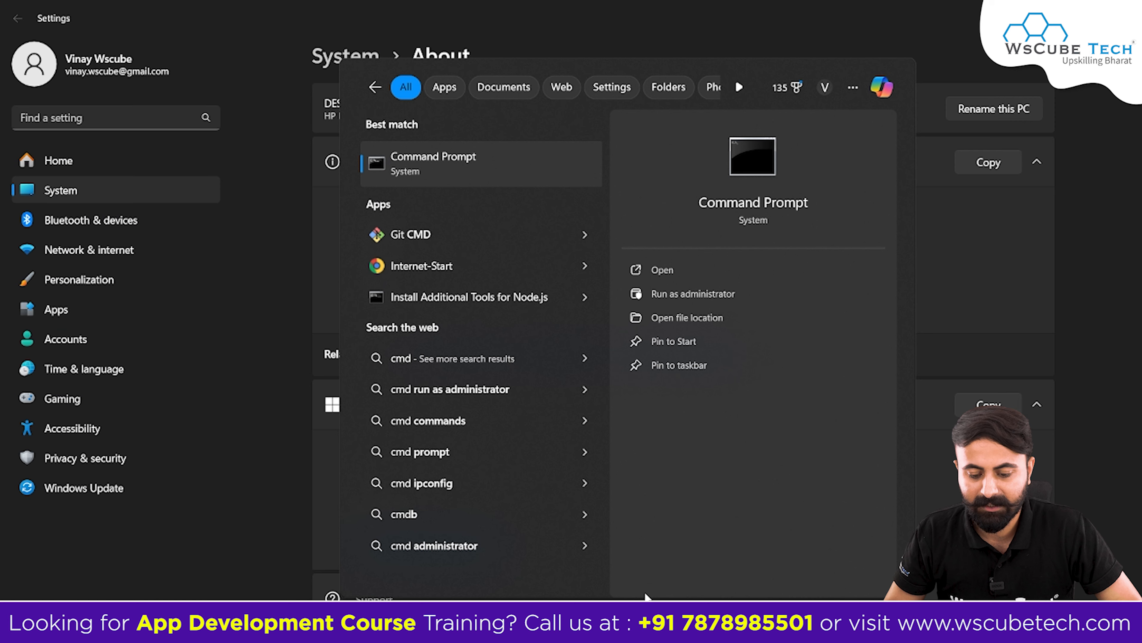
pyautogui.click(718, 302)
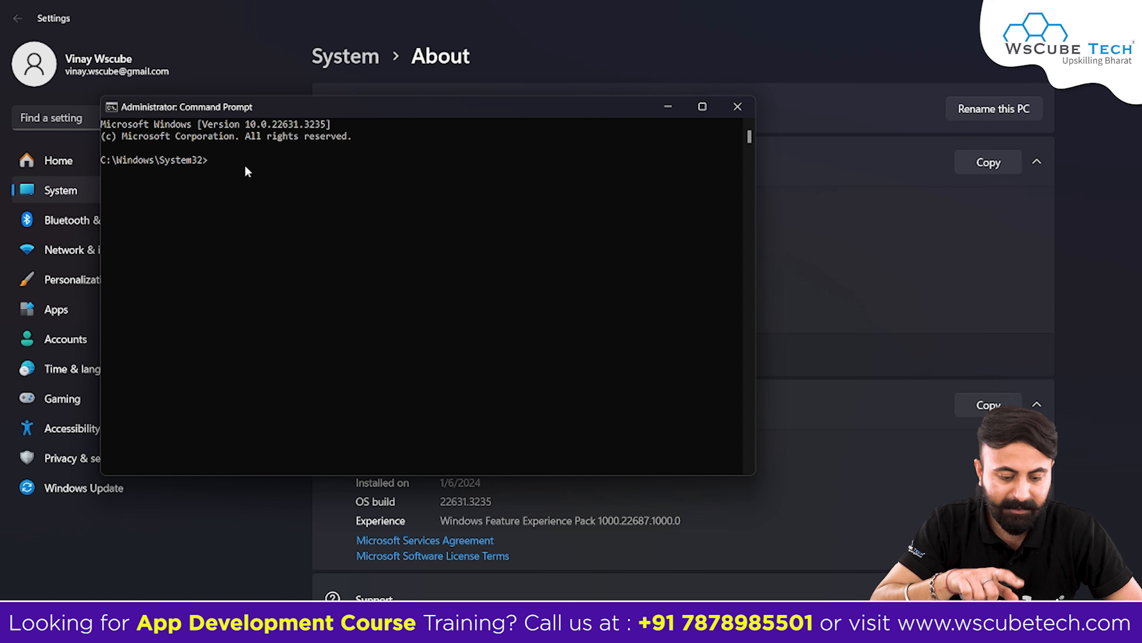
# - Run the flutter command, review its output from the beginning, and close Command Prompt
pyautogui.write('flutter')
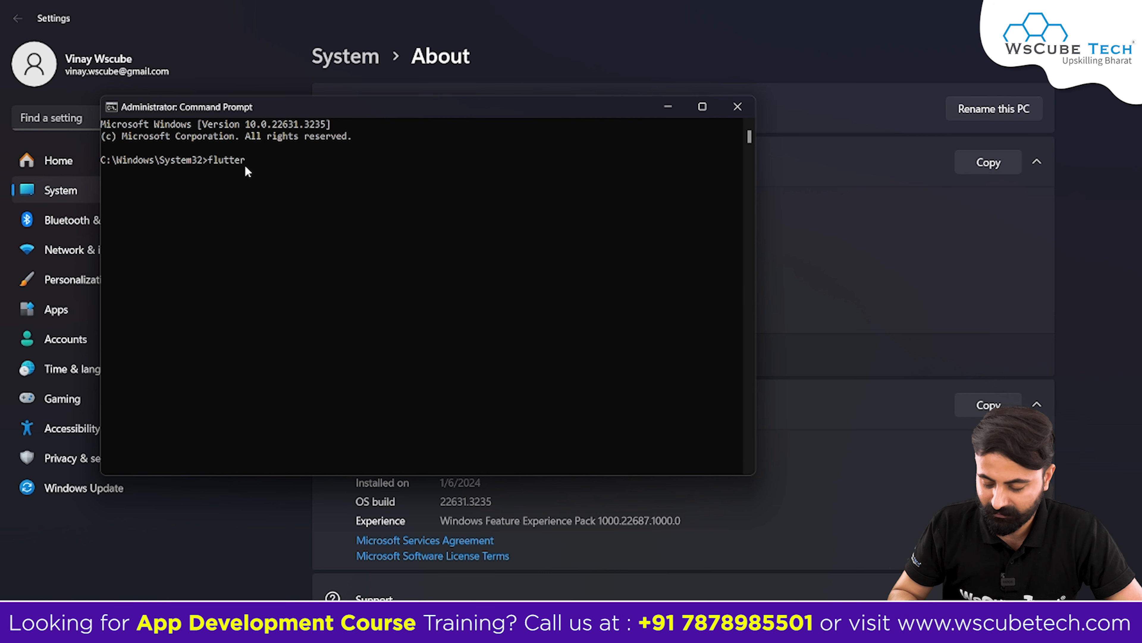
pyautogui.press('Return')
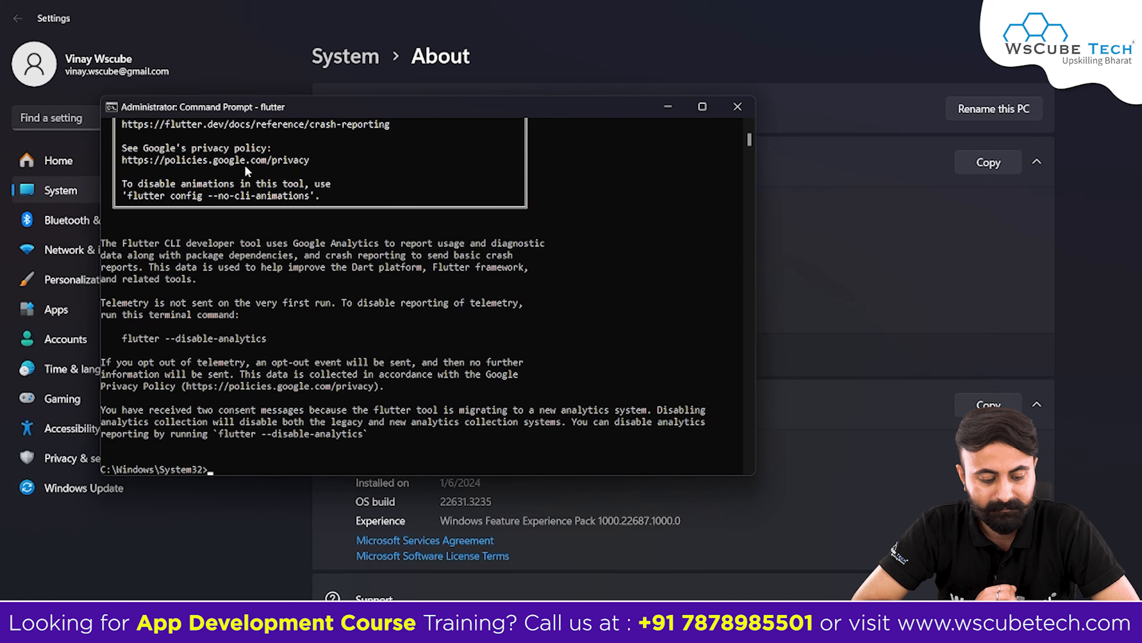
pyautogui.scroll(10, 252, 288)
pyautogui.scroll(20, 252, 289)
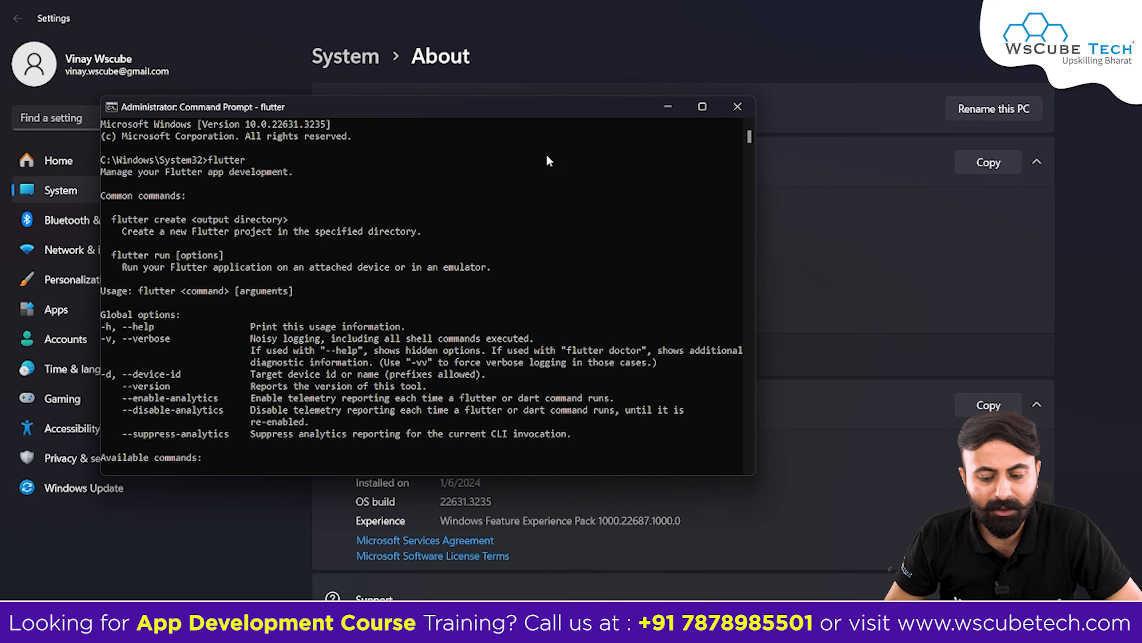
pyautogui.click(731, 109)
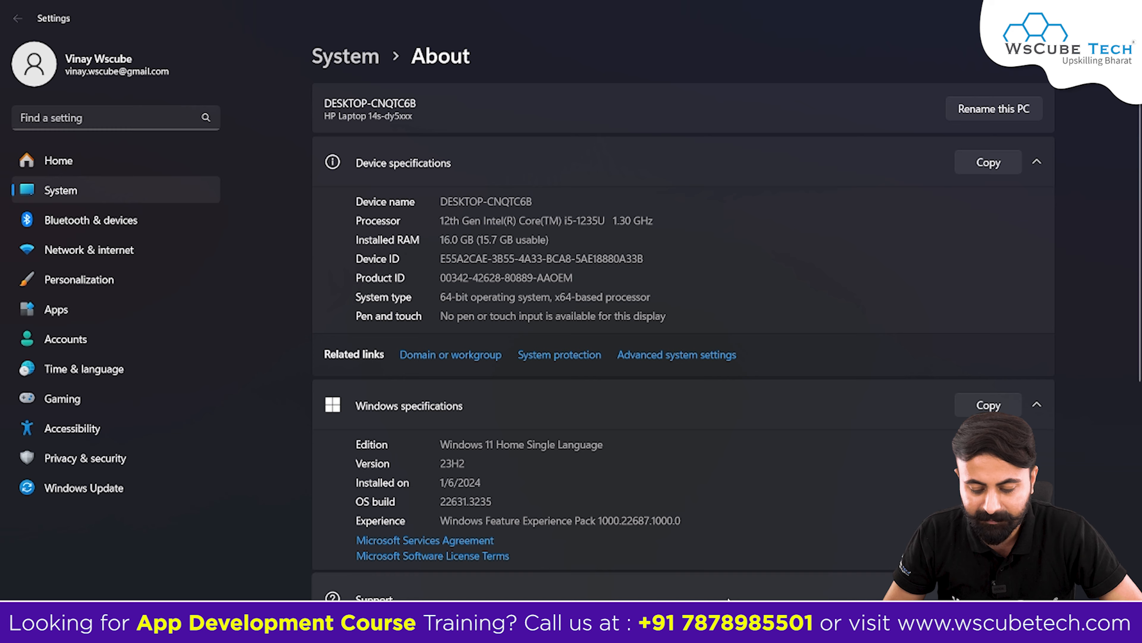
# - From the properties of This PC, reopen the advanced system settings and bring up the environment variables
pyautogui.press('super+e')
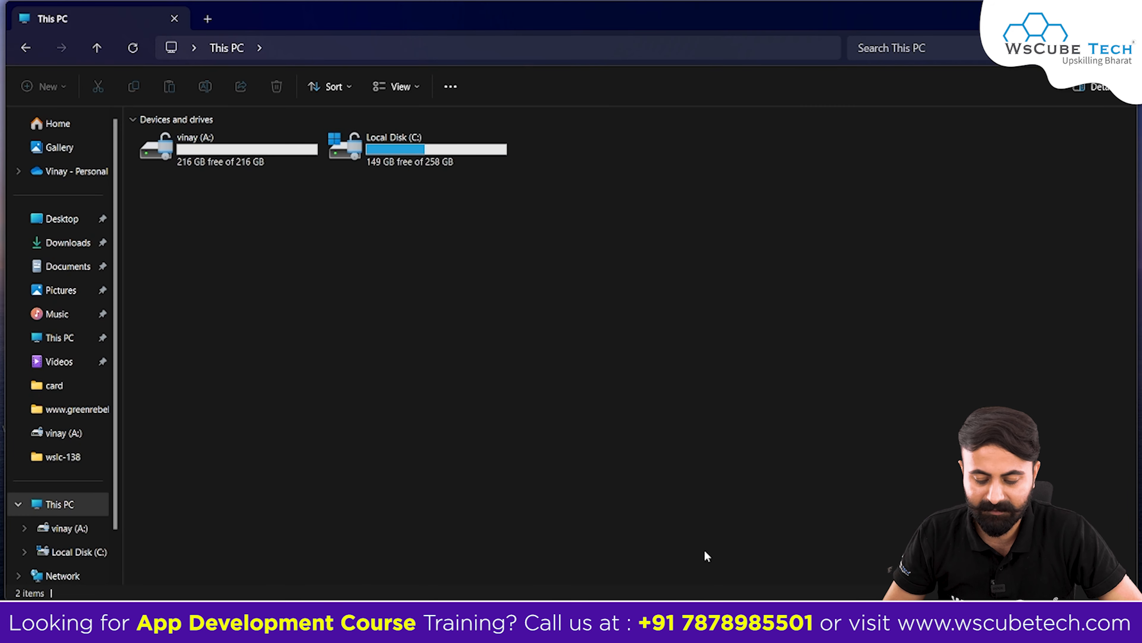
pyautogui.moveTo(651, 622)
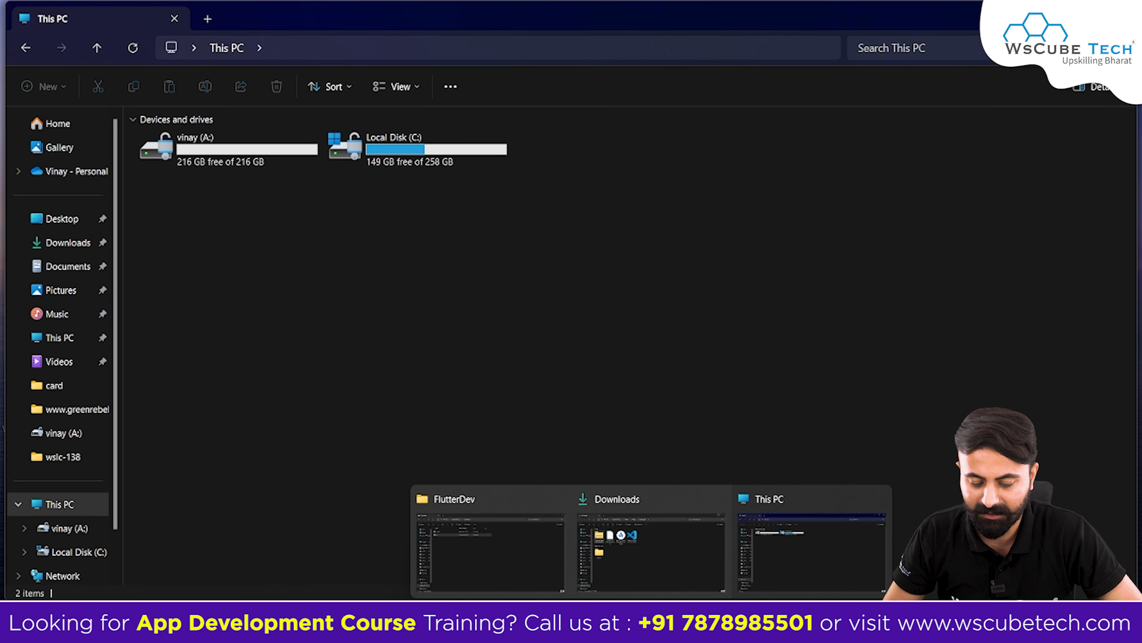
pyautogui.click(773, 552)
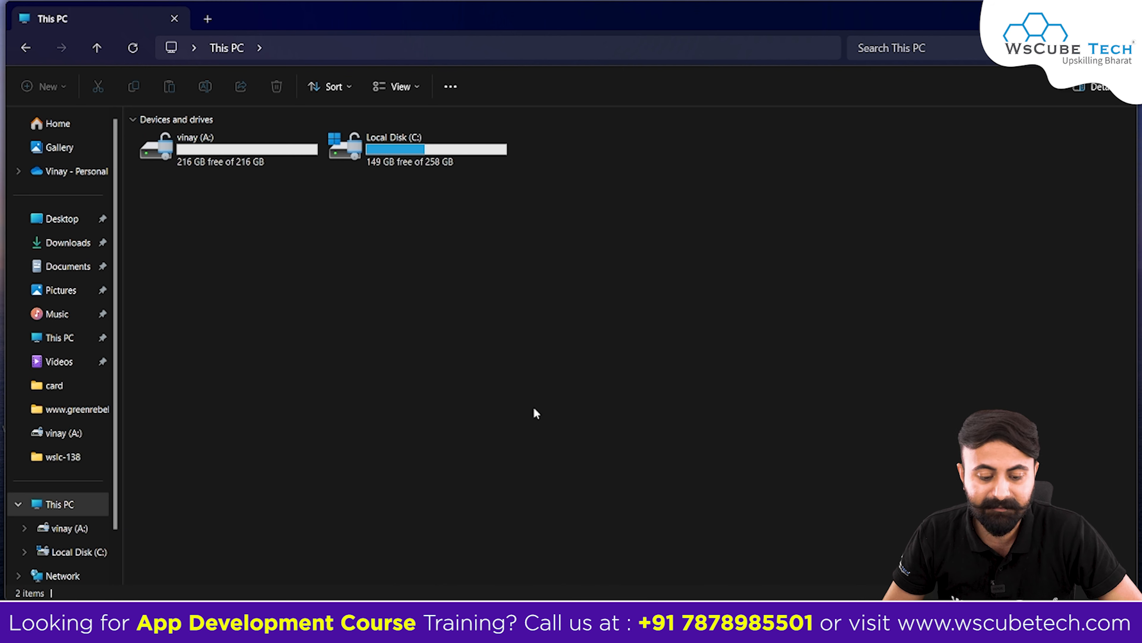
pyautogui.rightClick(509, 334)
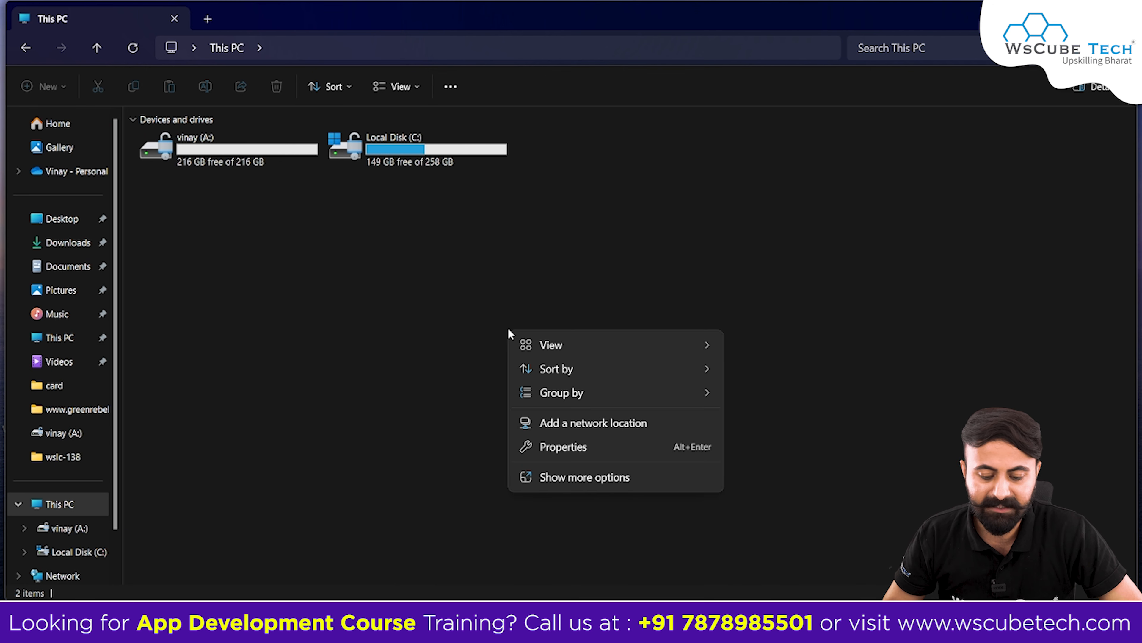
pyautogui.click(580, 479)
pyautogui.click(580, 480)
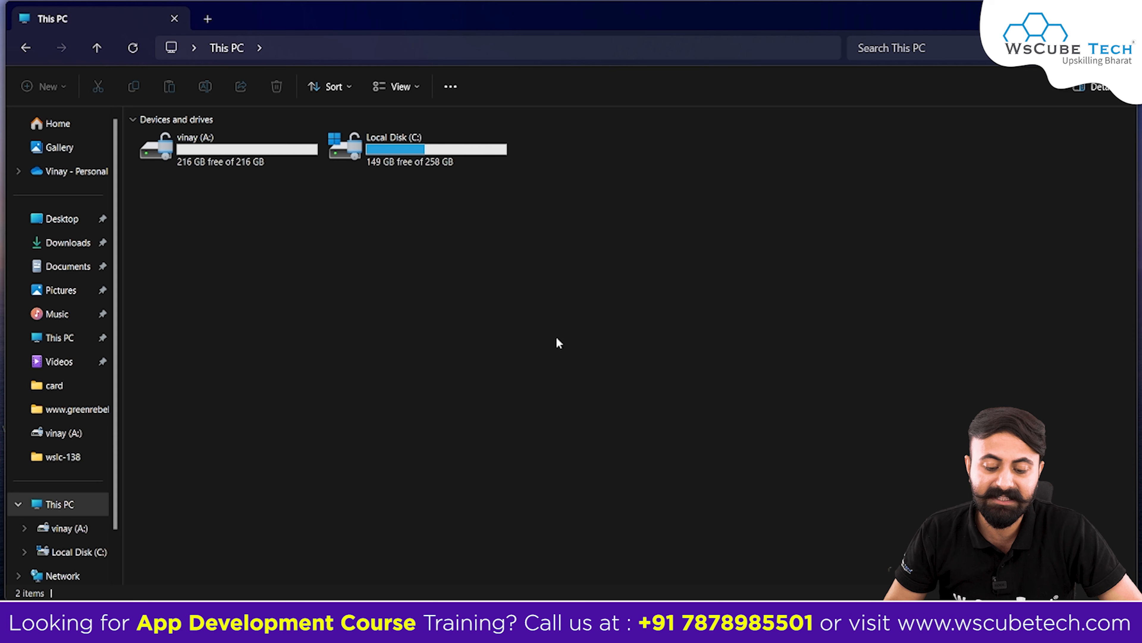
pyautogui.rightClick(533, 281)
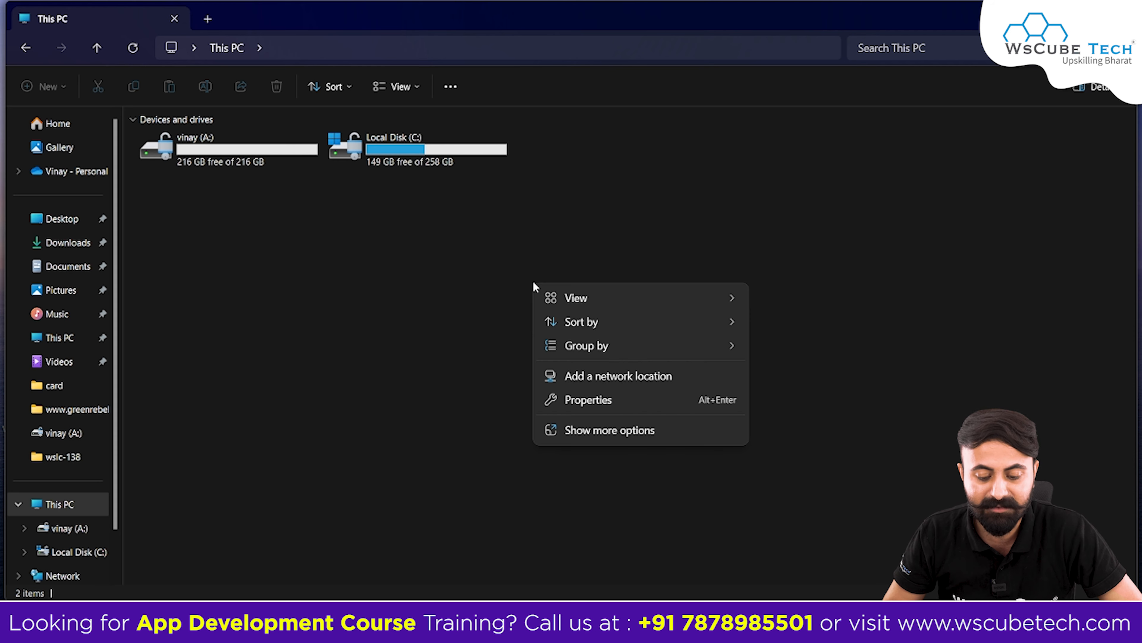
pyautogui.click(598, 431)
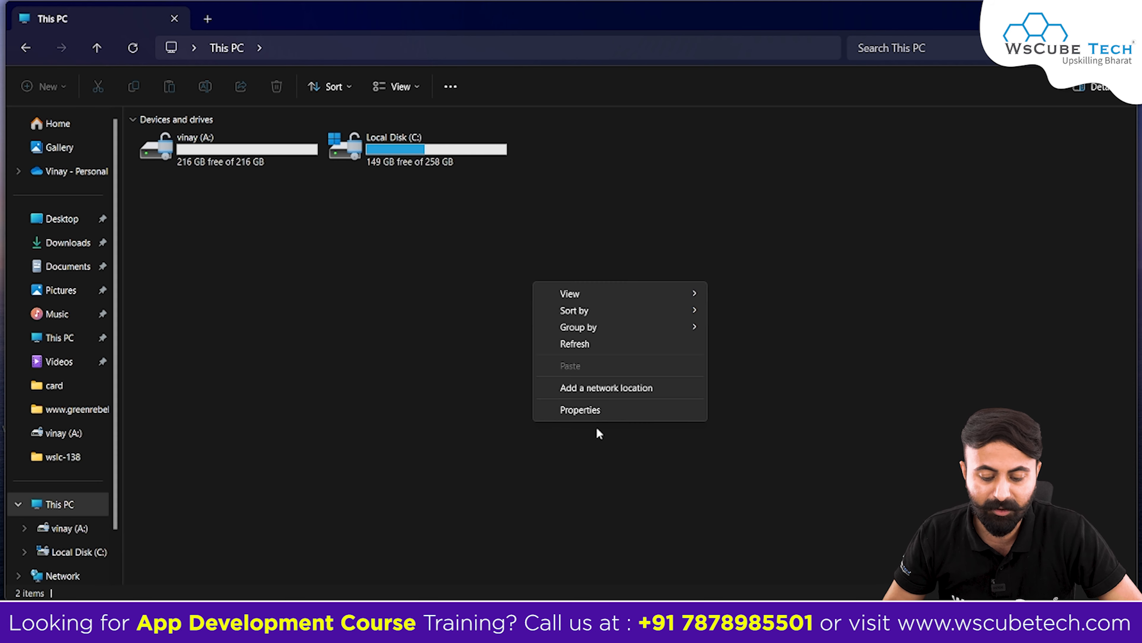
pyautogui.click(591, 411)
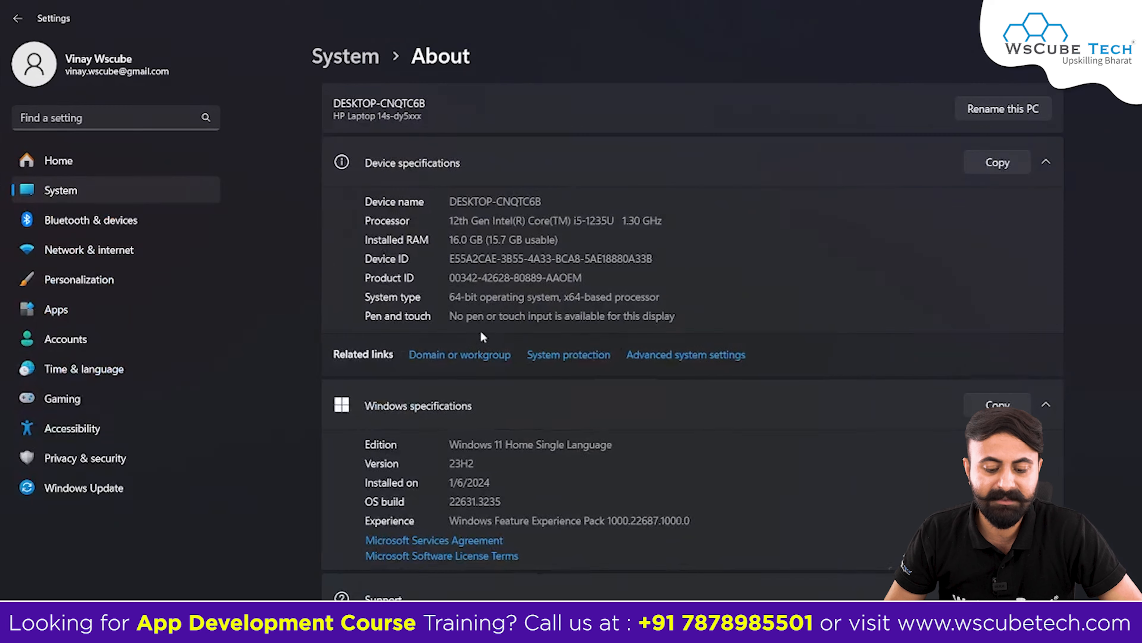
pyautogui.click(660, 357)
pyautogui.click(389, 399)
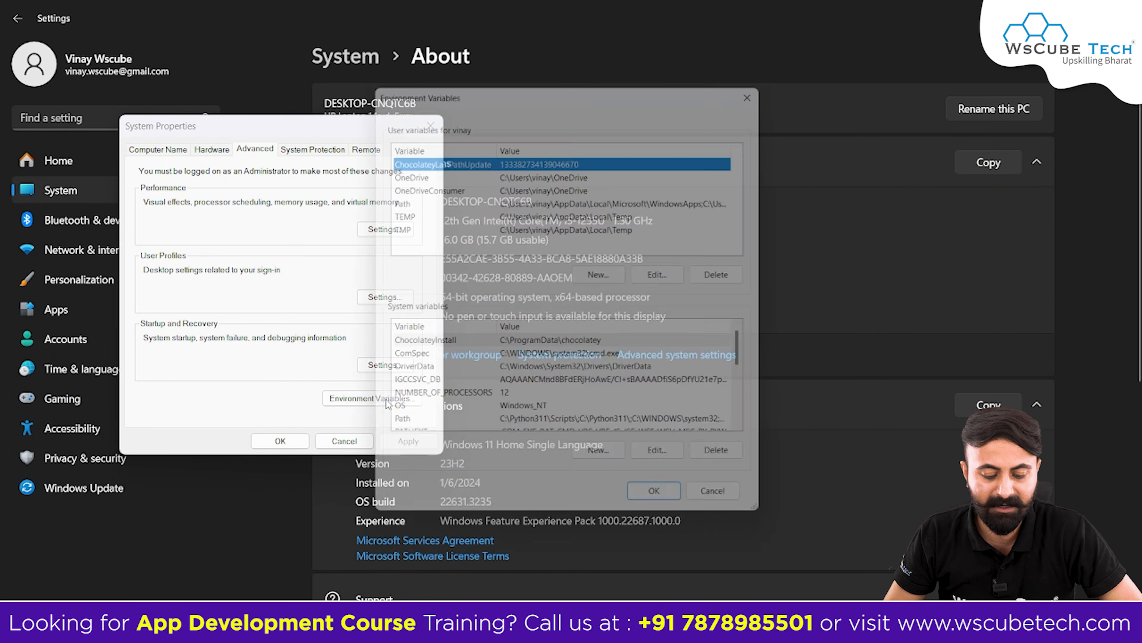
# - Shorten the Flutter entry in the user Path variable to C:\FlutterDev\sdk and save all open system dialogs
pyautogui.doubleClick(435, 196)
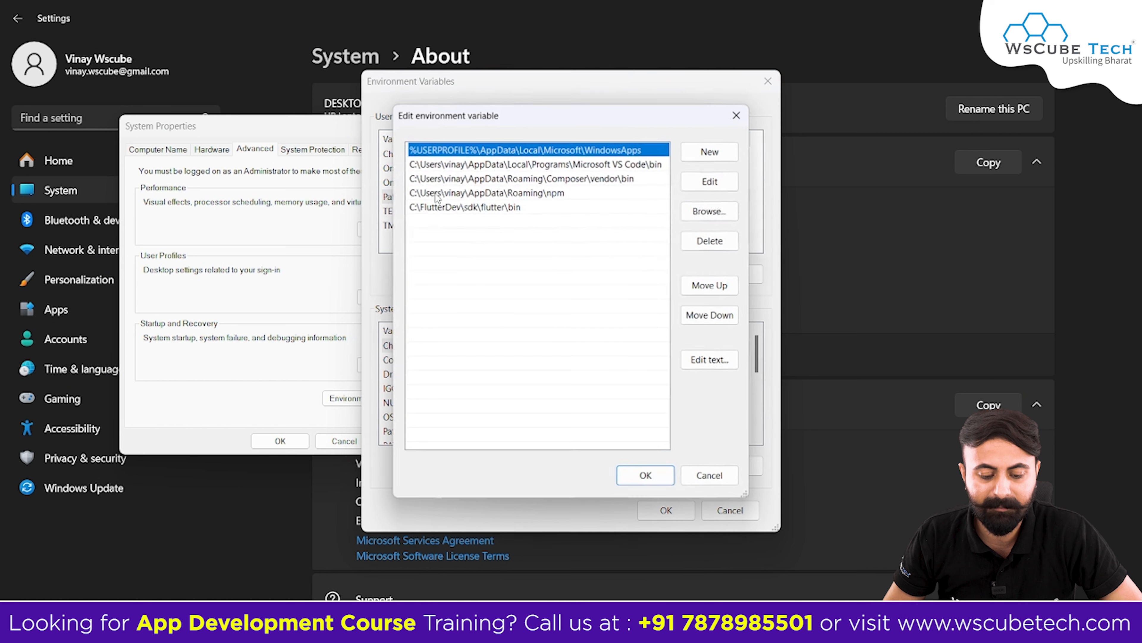
pyautogui.click(532, 207)
pyautogui.click(531, 207)
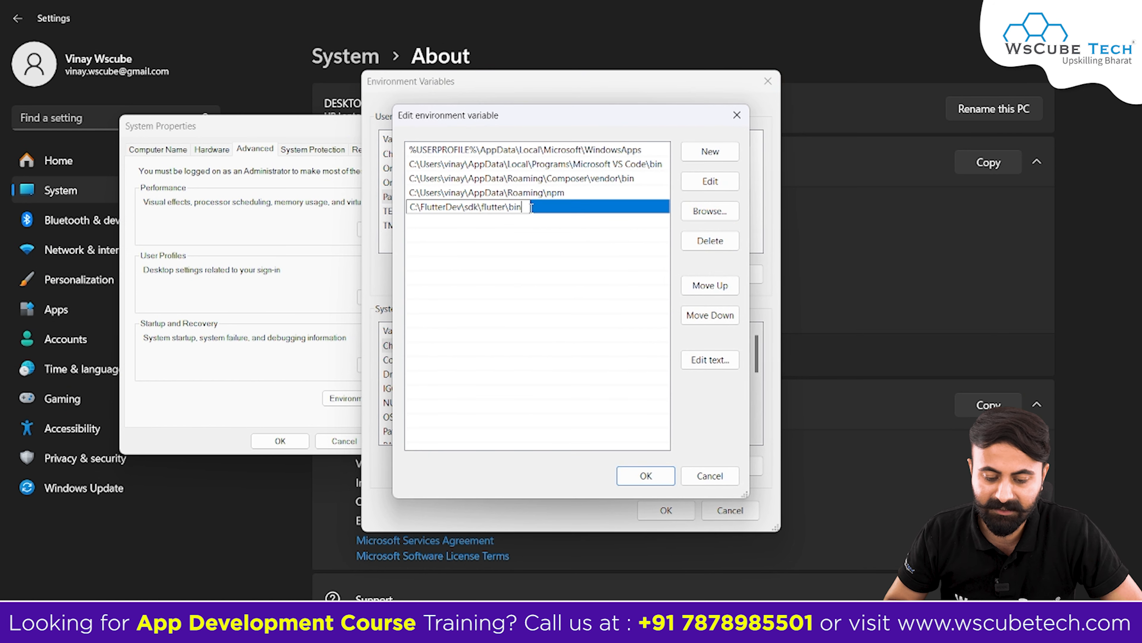
pyautogui.press('BackSpace')
pyautogui.press('BackSpace')
pyautogui.press('BackSpace')
pyautogui.press('BackSpace')
pyautogui.press('BackSpace')
pyautogui.press('BackSpace')
pyautogui.press('BackSpace')
pyautogui.press('BackSpace')
pyautogui.press('BackSpace')
pyautogui.press('BackSpace')
pyautogui.press('BackSpace')
pyautogui.press('BackSpace')
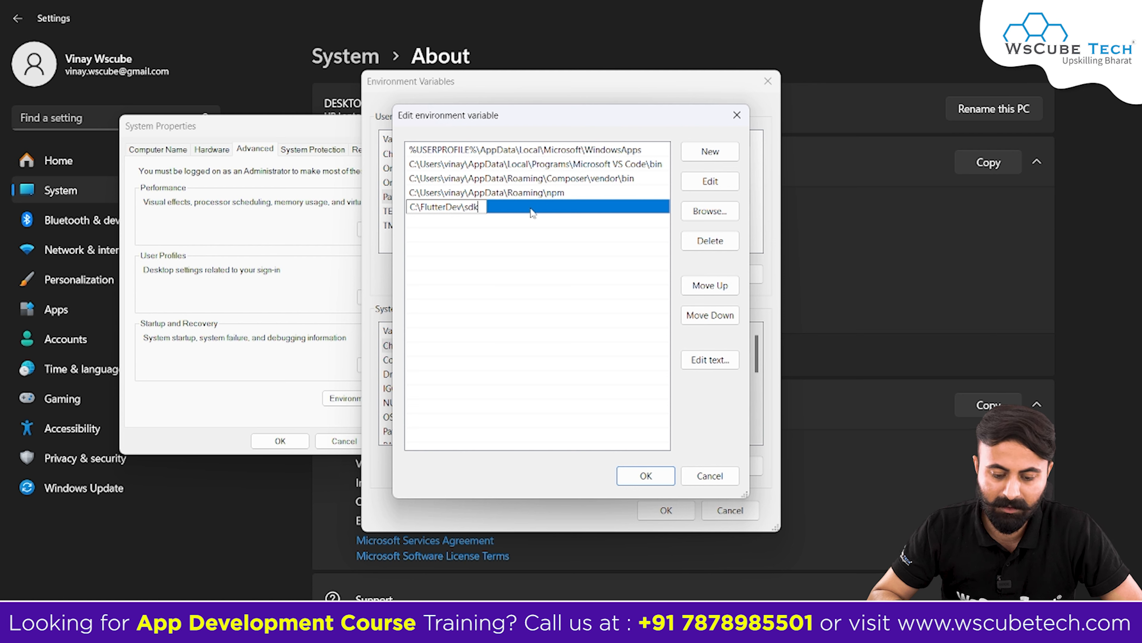
pyautogui.click(659, 481)
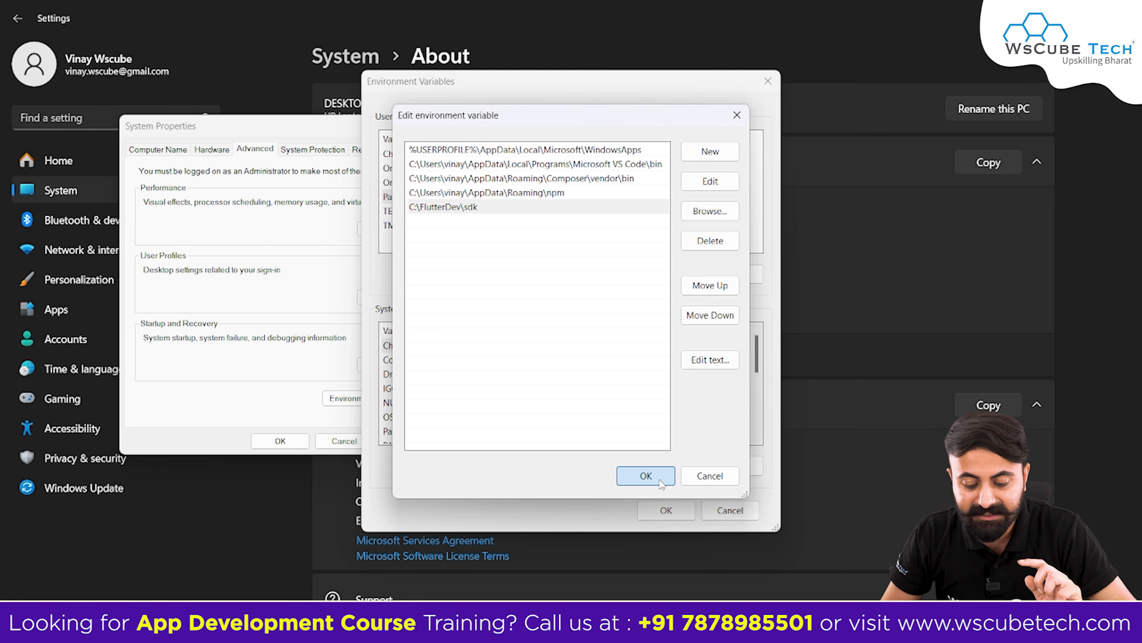
pyautogui.click(666, 511)
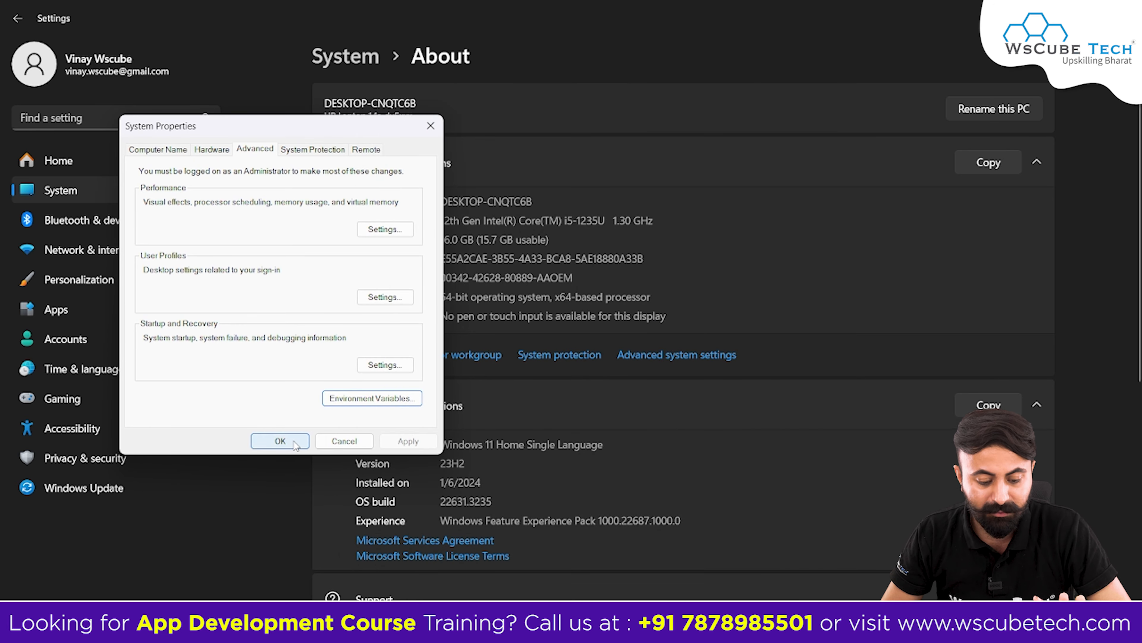
pyautogui.click(281, 441)
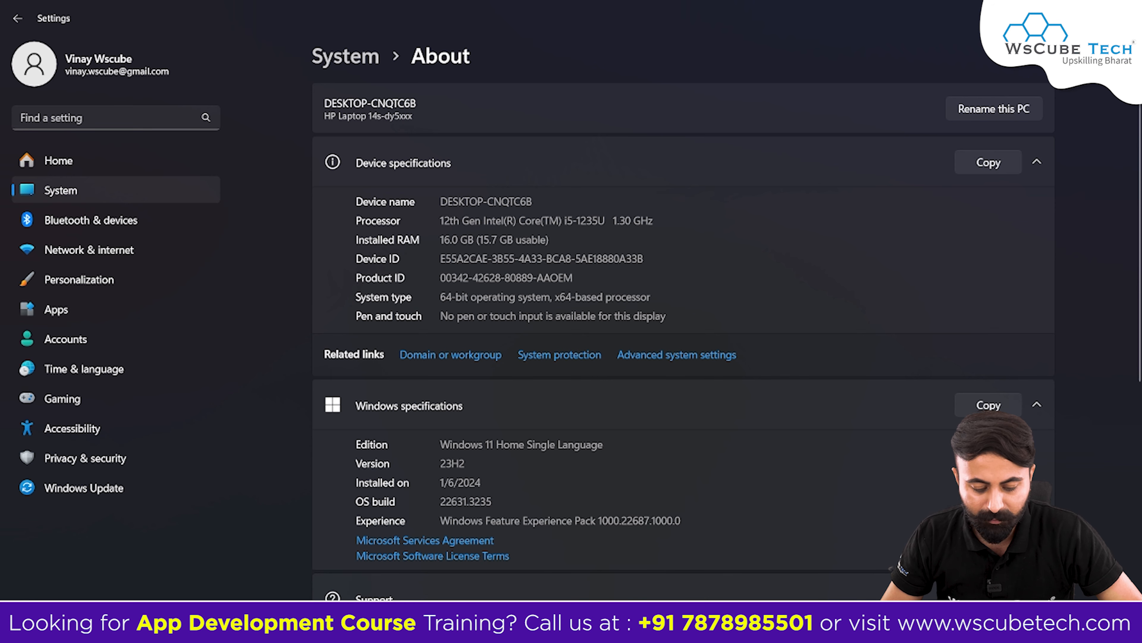
# - Open a new Command Prompt as administrator and allow it to make changes
pyautogui.press('super')
pyautogui.write('cmd')
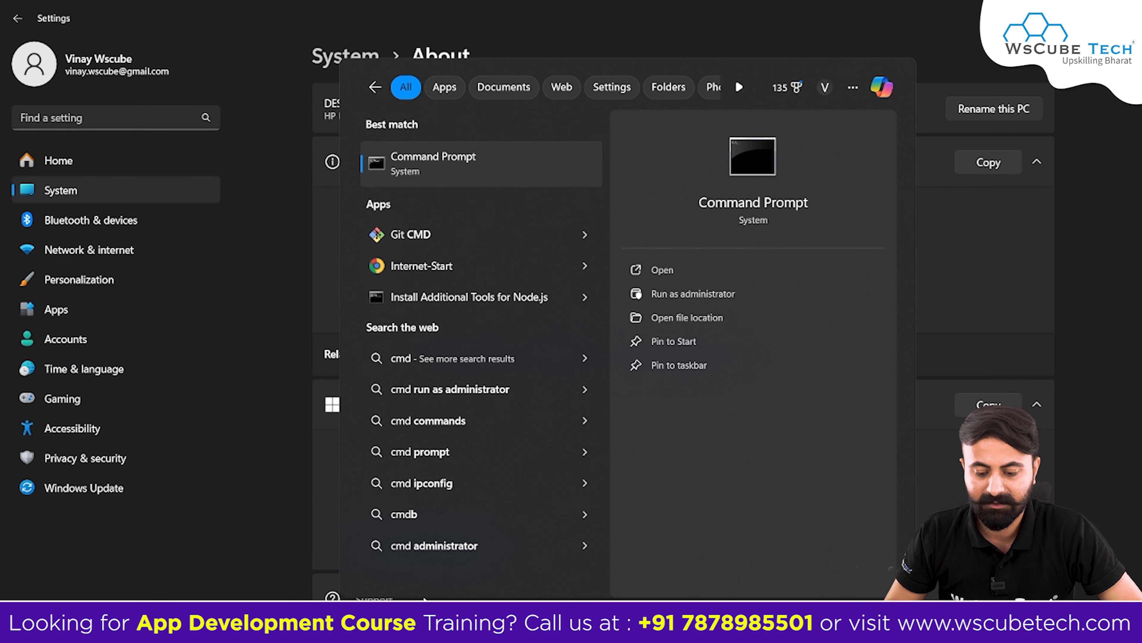
pyautogui.click(671, 295)
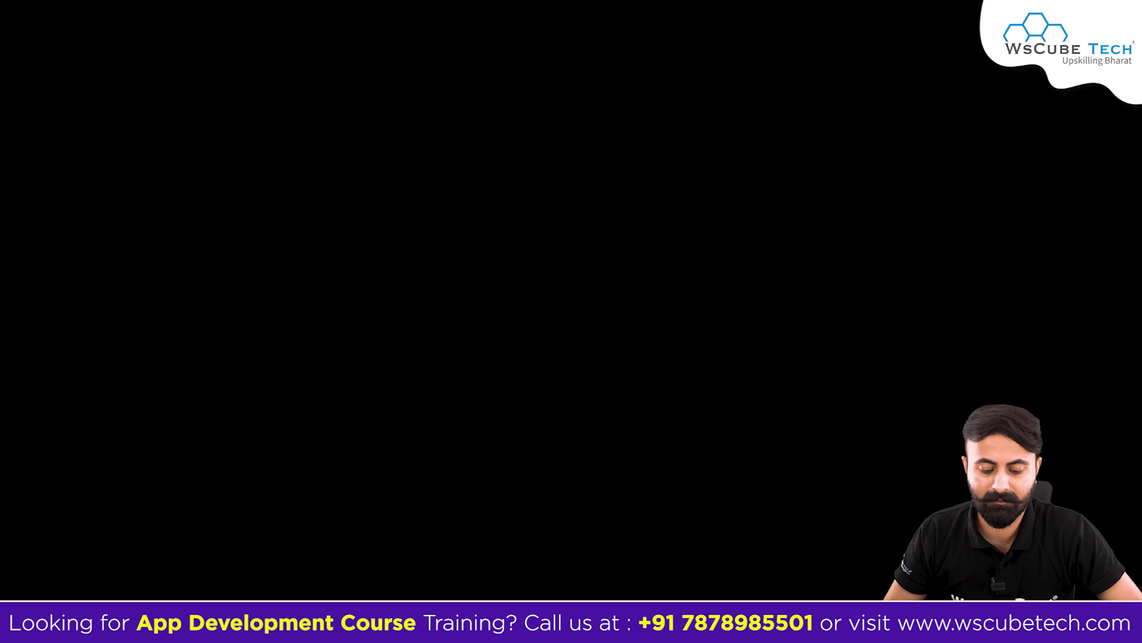
pyautogui.click(482, 364)
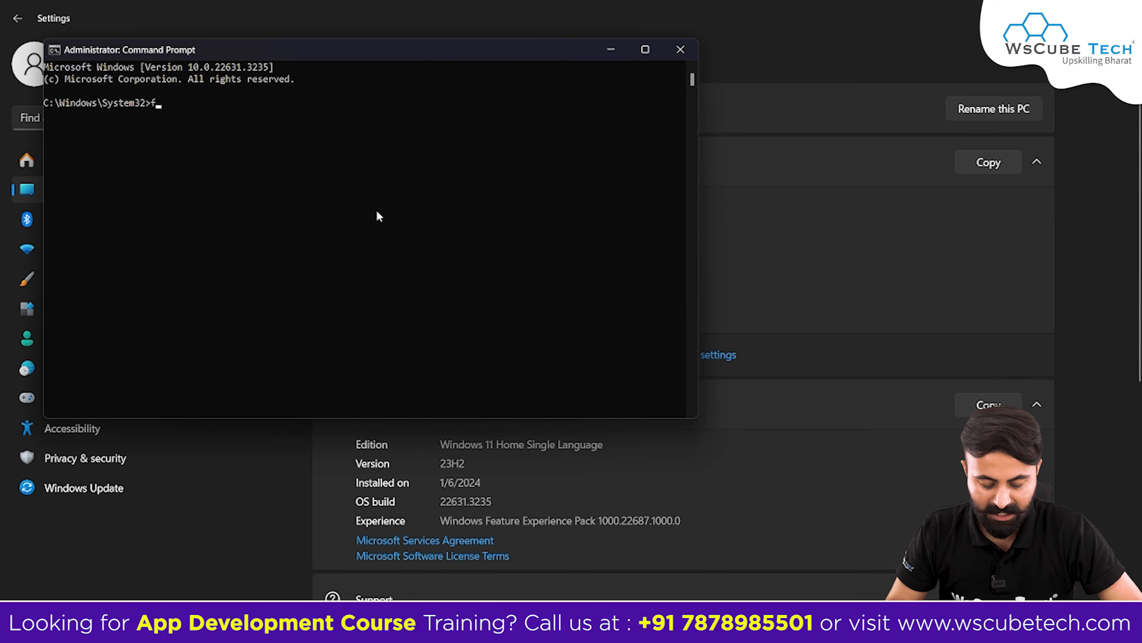
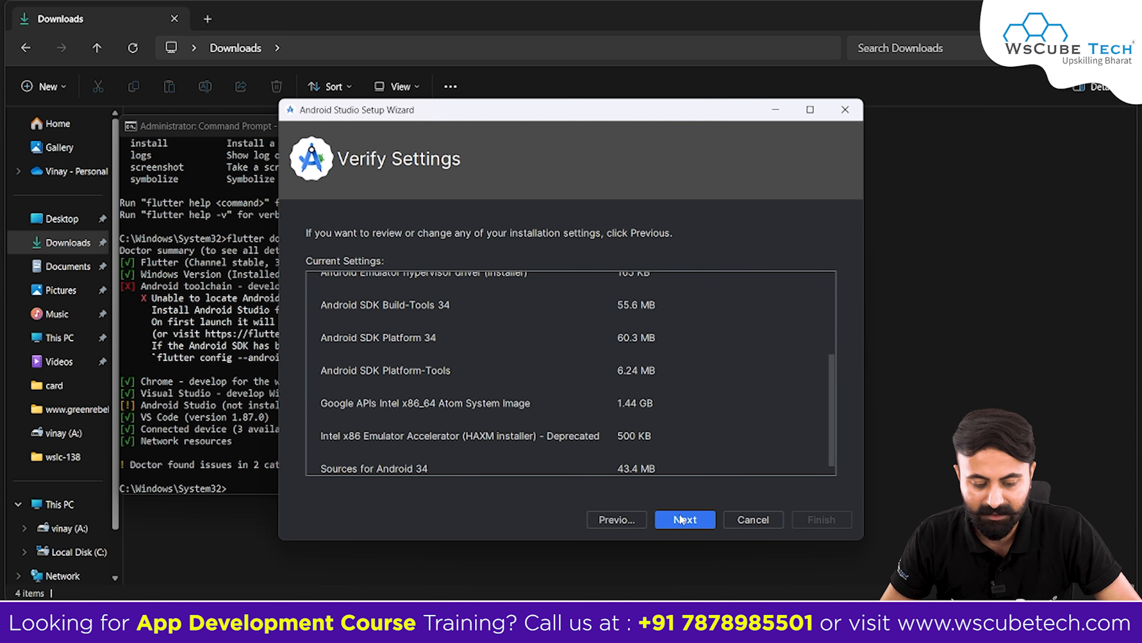
# - Examine the setup type, SDK folder, total download size and SDK components in the Android Studio setup summary
pyautogui.scroll(5, 554, 391)
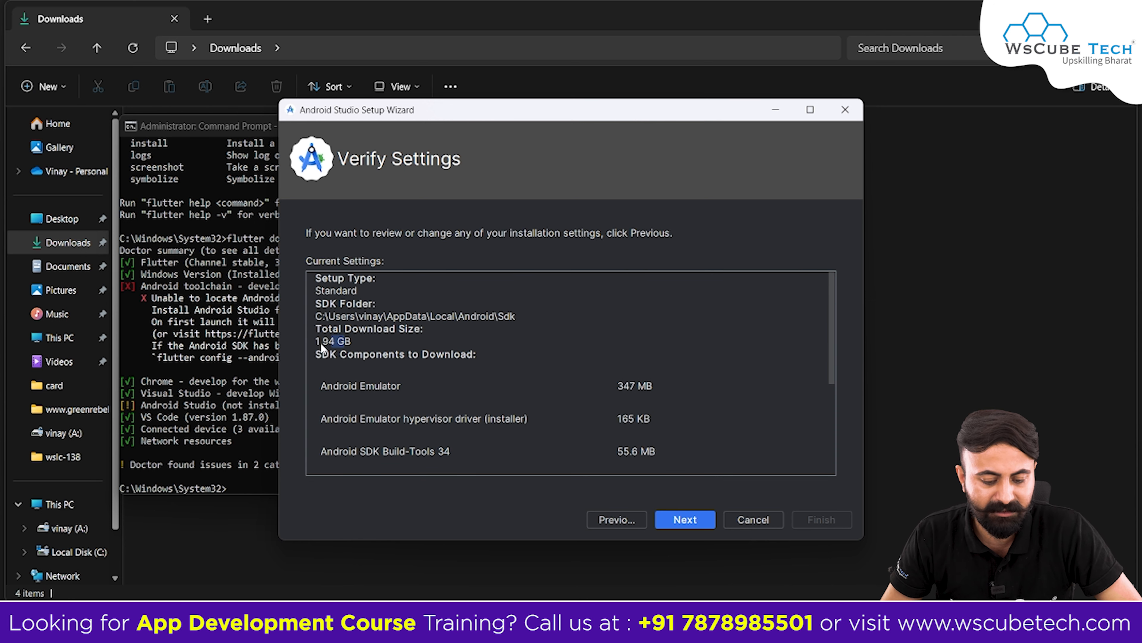
pyautogui.scroll(-3, 432, 381)
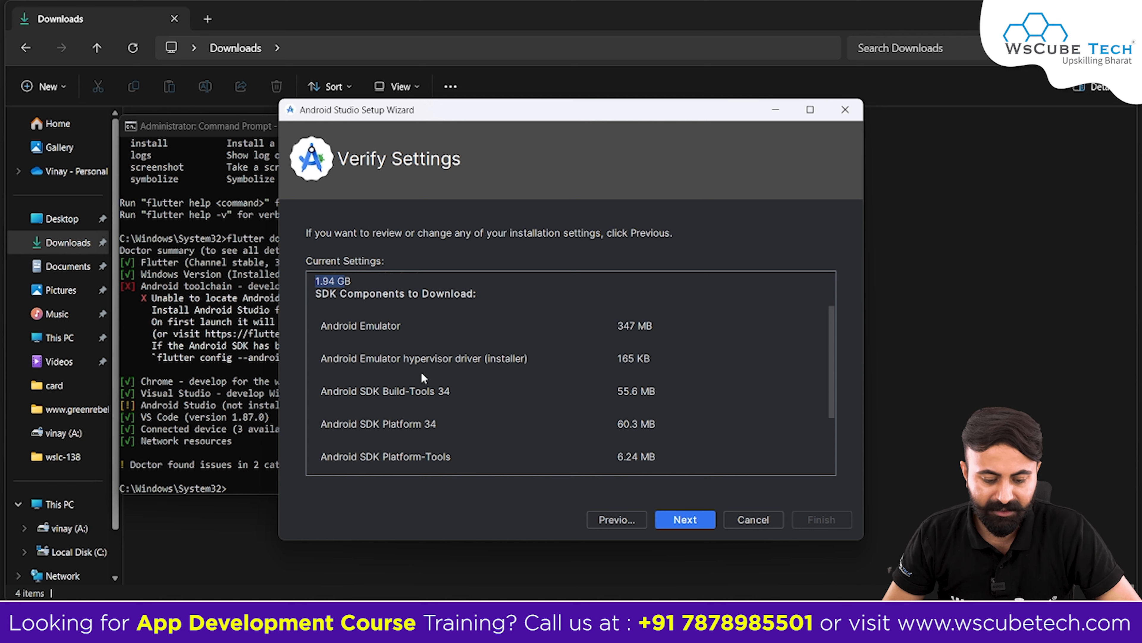
pyautogui.moveTo(323, 386); pyautogui.dragTo(453, 377)
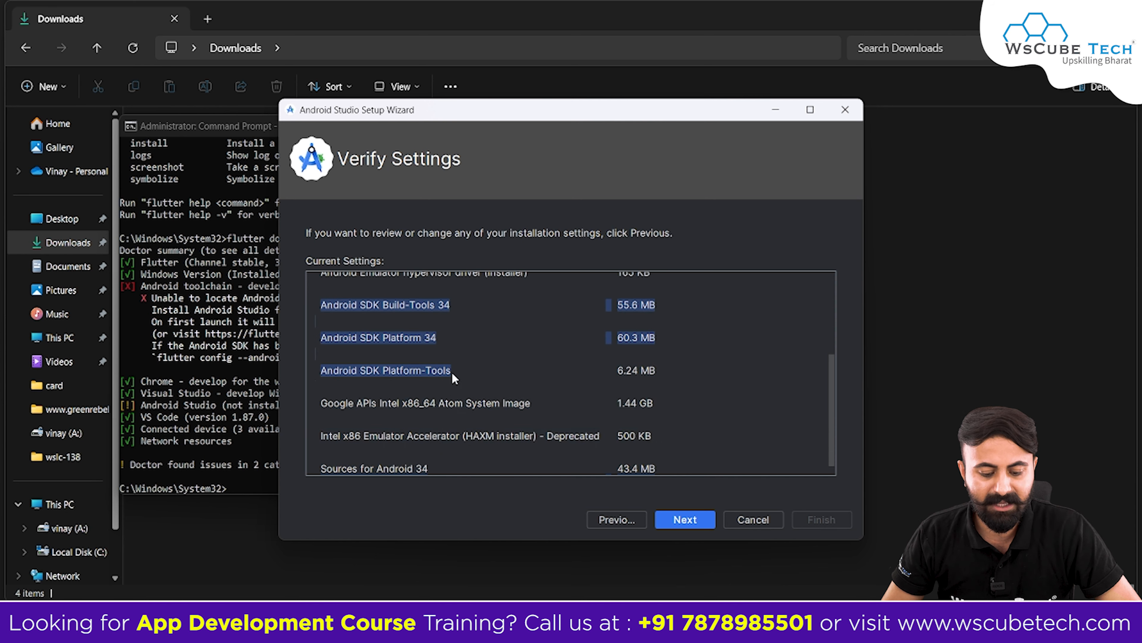
pyautogui.scroll(-1, 451, 374)
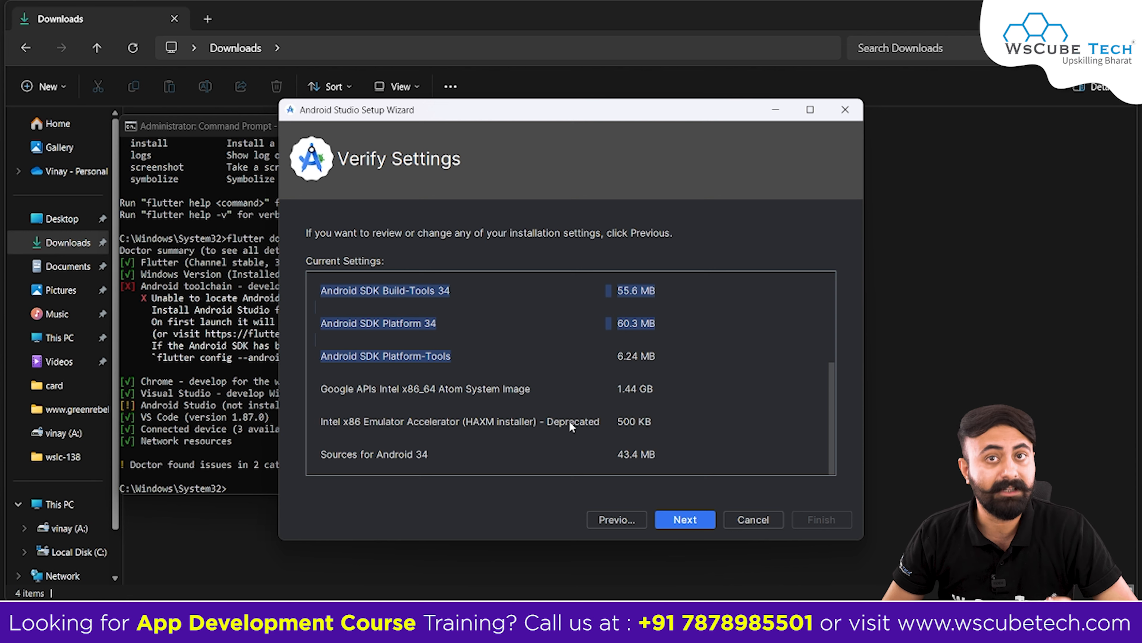
pyautogui.scroll(3, 570, 423)
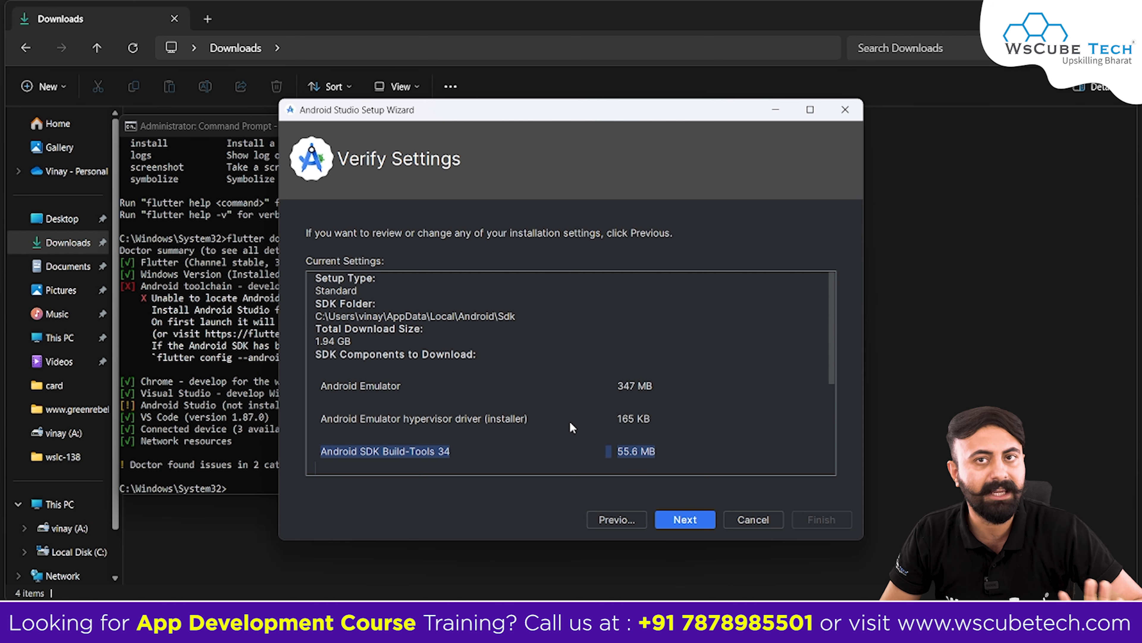
# - Continue from the verified settings to the license agreement and accept the android-sdk-license
pyautogui.click(670, 519)
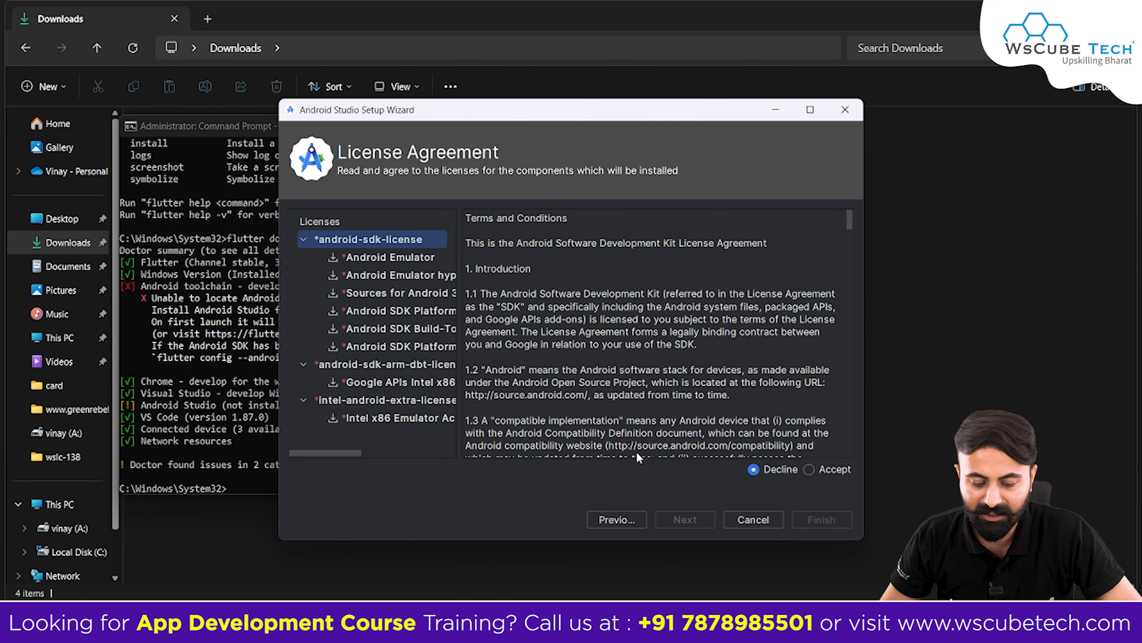
pyautogui.scroll(-5, 607, 366)
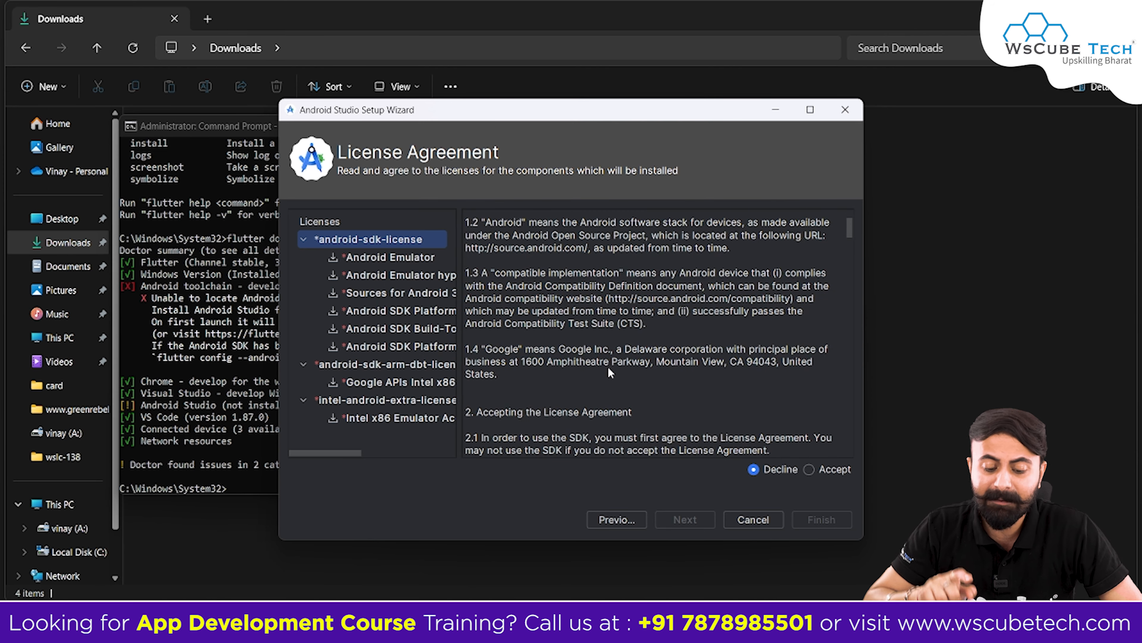
pyautogui.scroll(5, 607, 367)
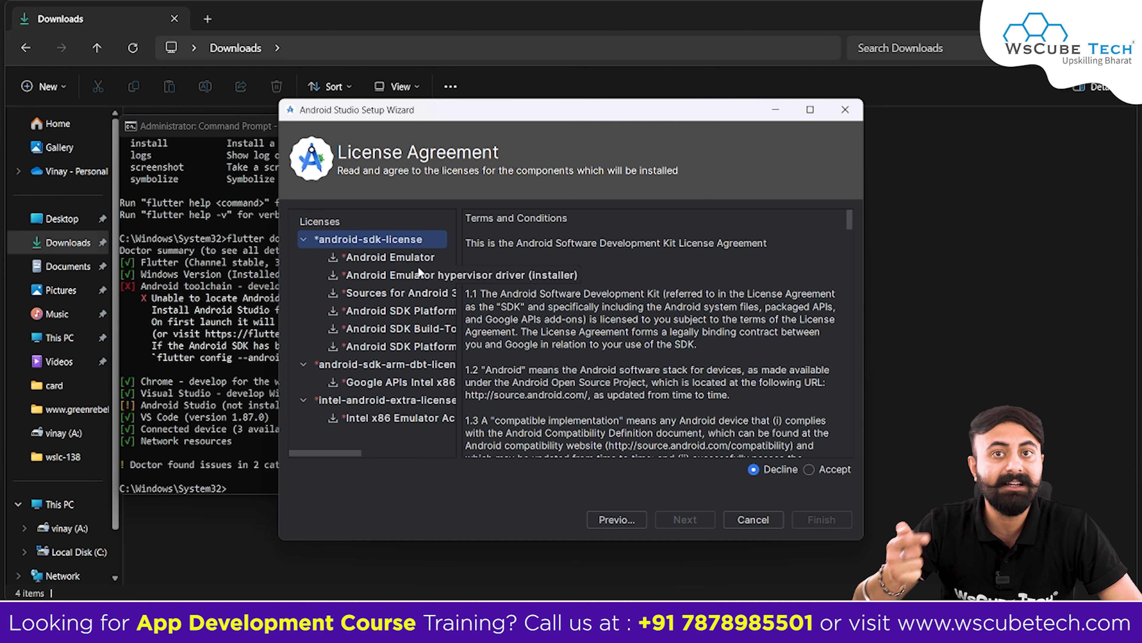
pyautogui.click(388, 258)
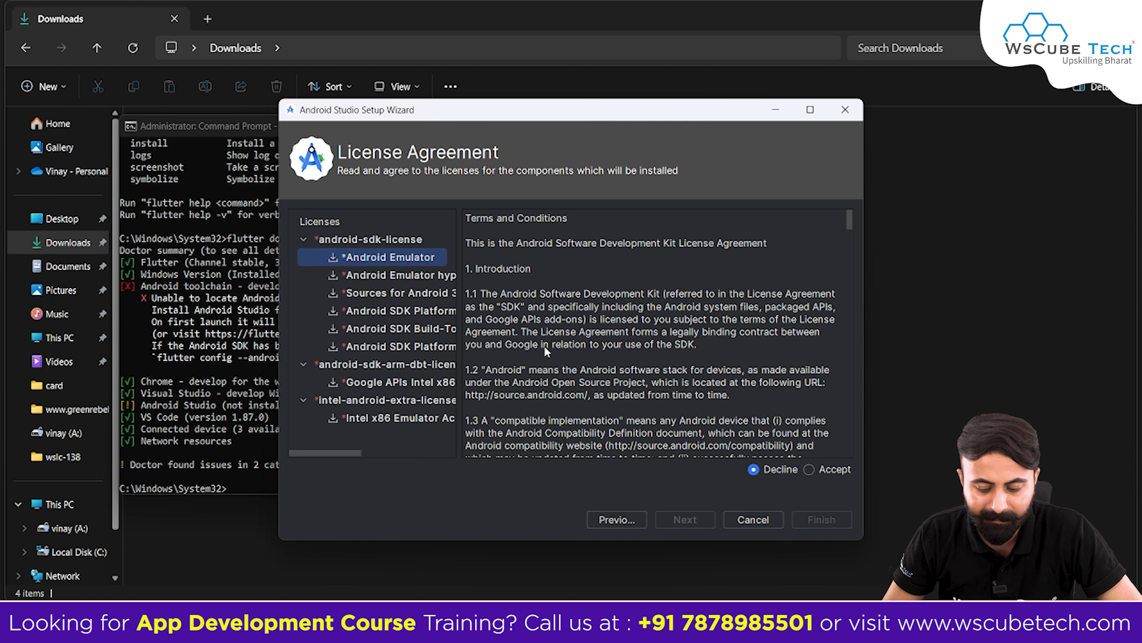
pyautogui.click(809, 469)
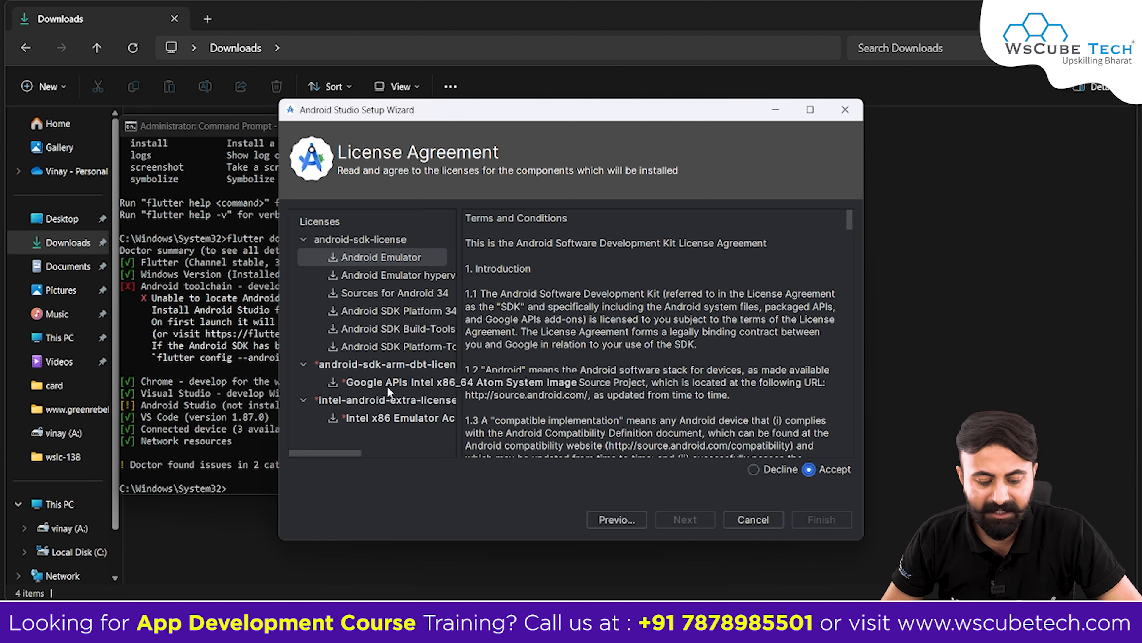
pyautogui.click(342, 238)
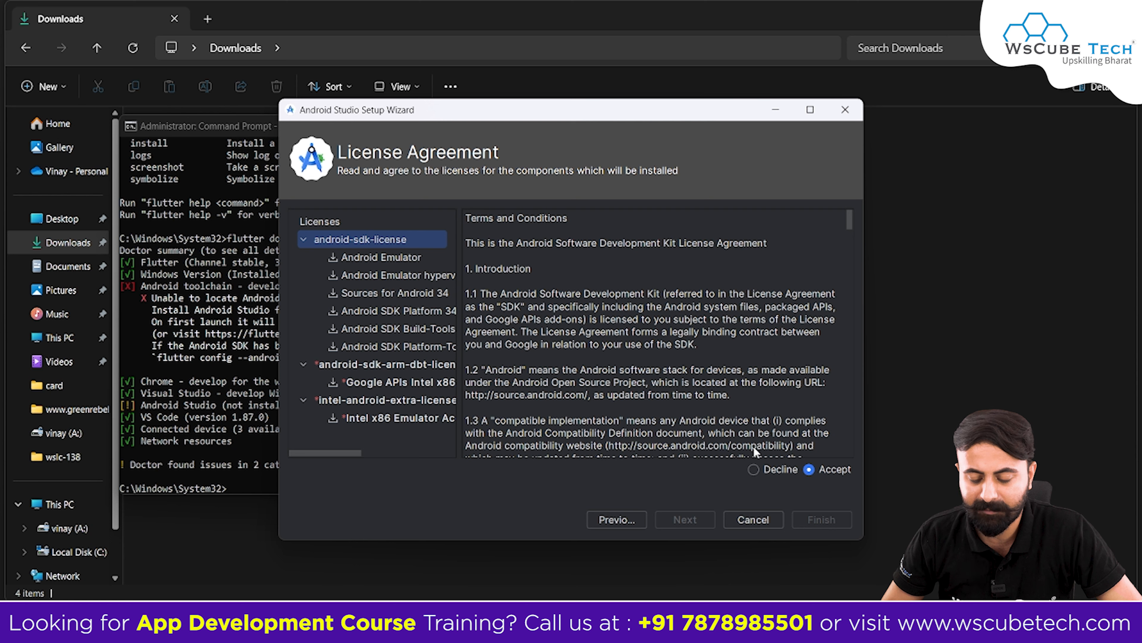
# - Accept the android-sdk-arm-dbt-license and the intel-android-extra-license as well
pyautogui.click(364, 366)
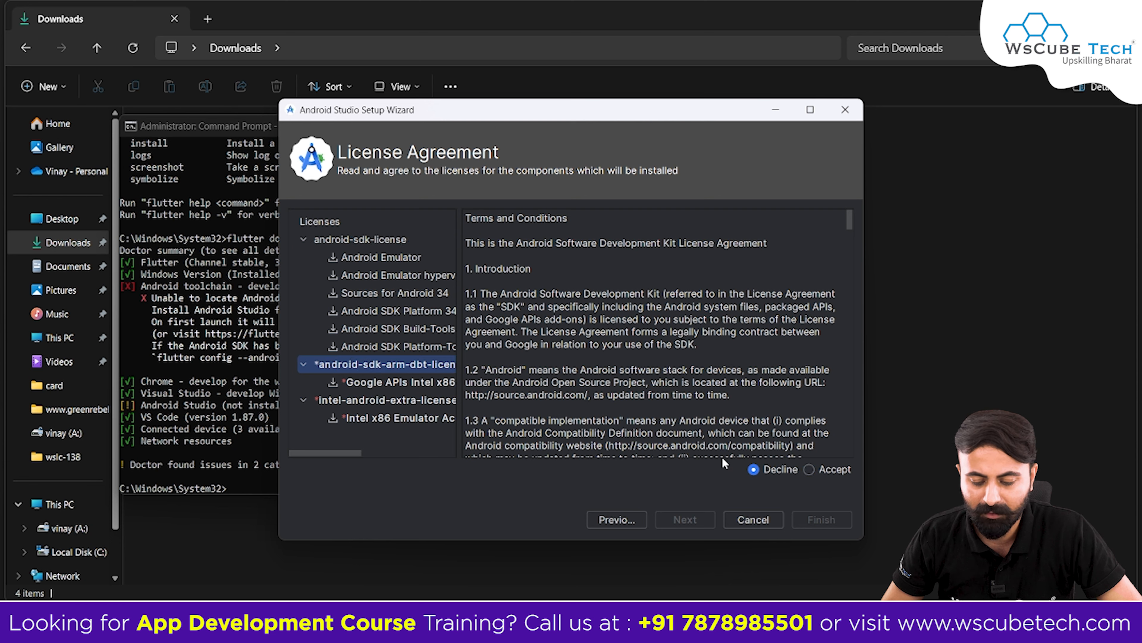
pyautogui.click(810, 470)
pyautogui.click(382, 400)
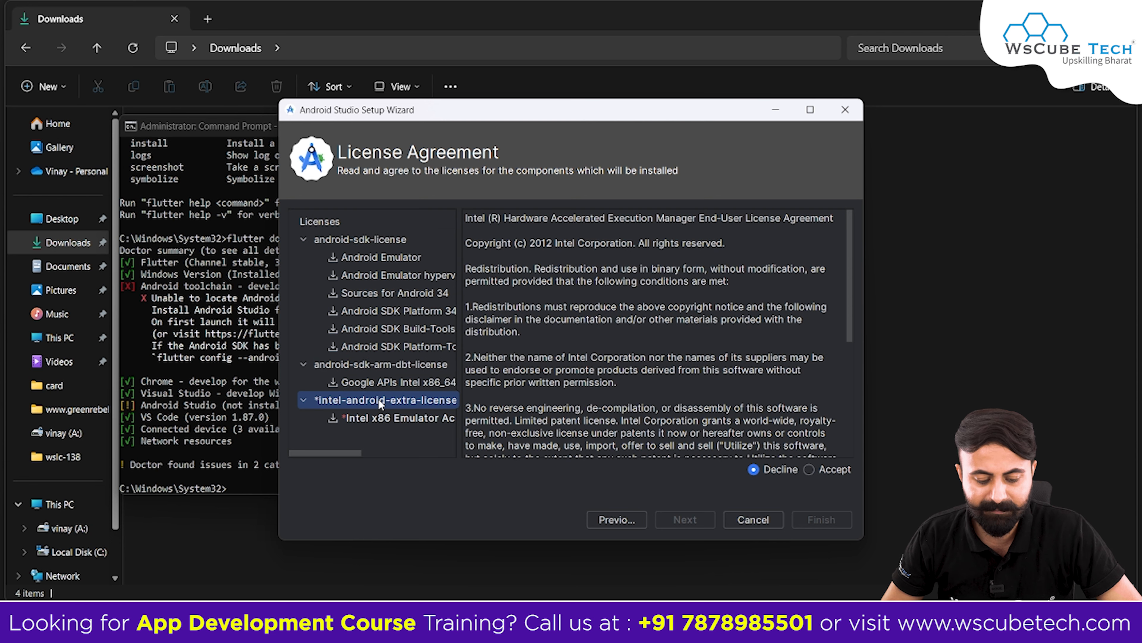
pyautogui.click(809, 469)
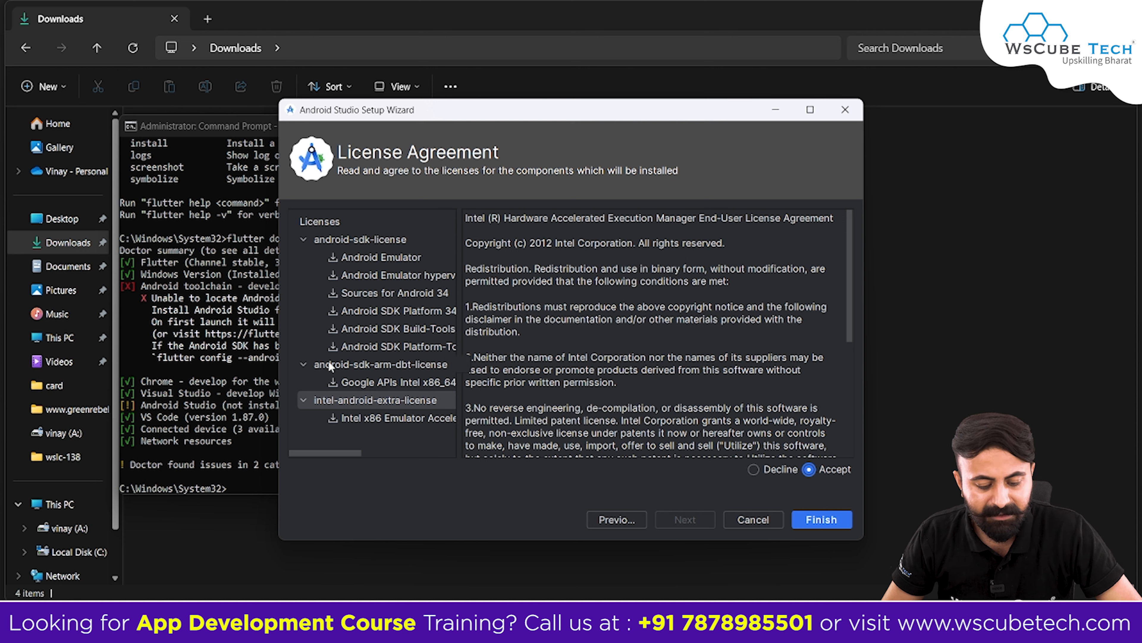
# - Download and install the SDK components, check the Intel HAXM line in the installation log, and finish the setup wizard
pyautogui.click(817, 520)
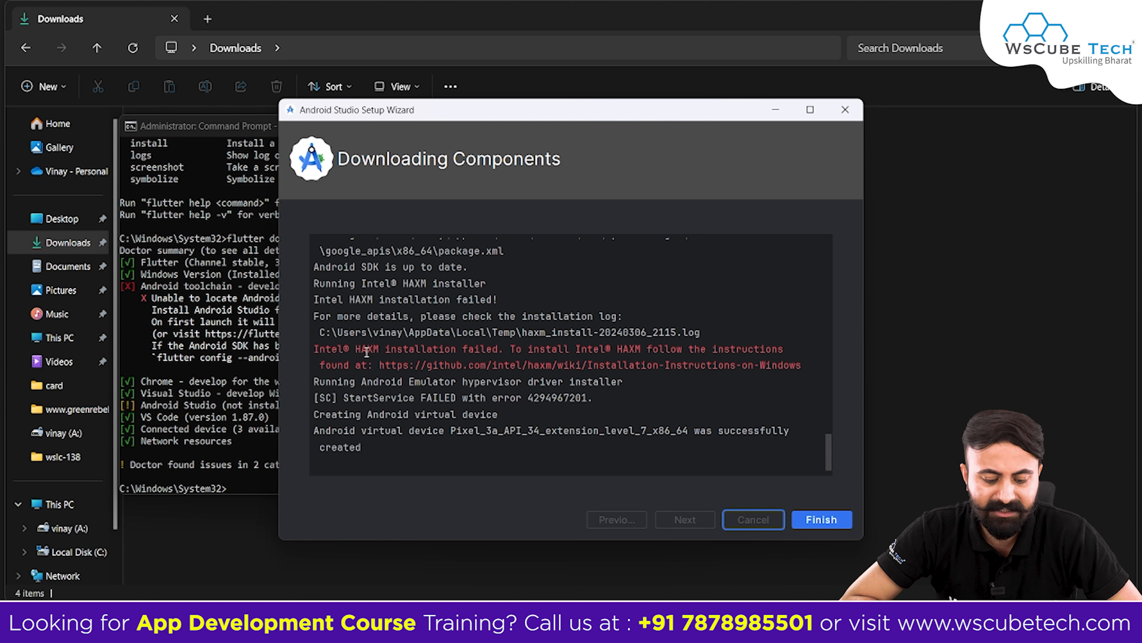
pyautogui.moveTo(356, 349); pyautogui.dragTo(403, 349)
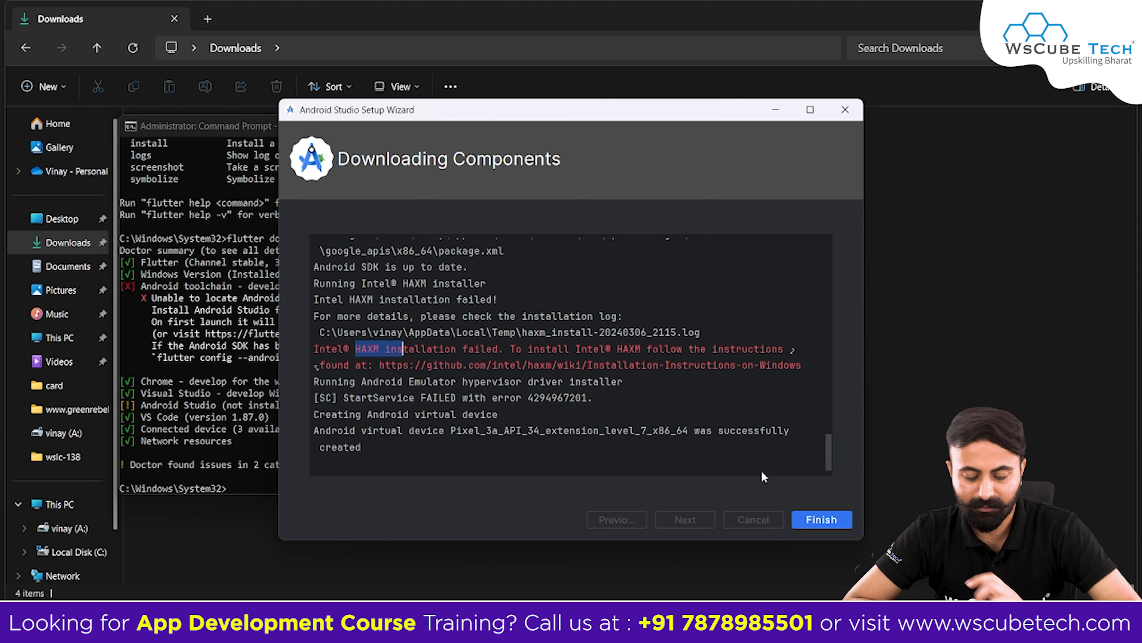
pyautogui.click(825, 519)
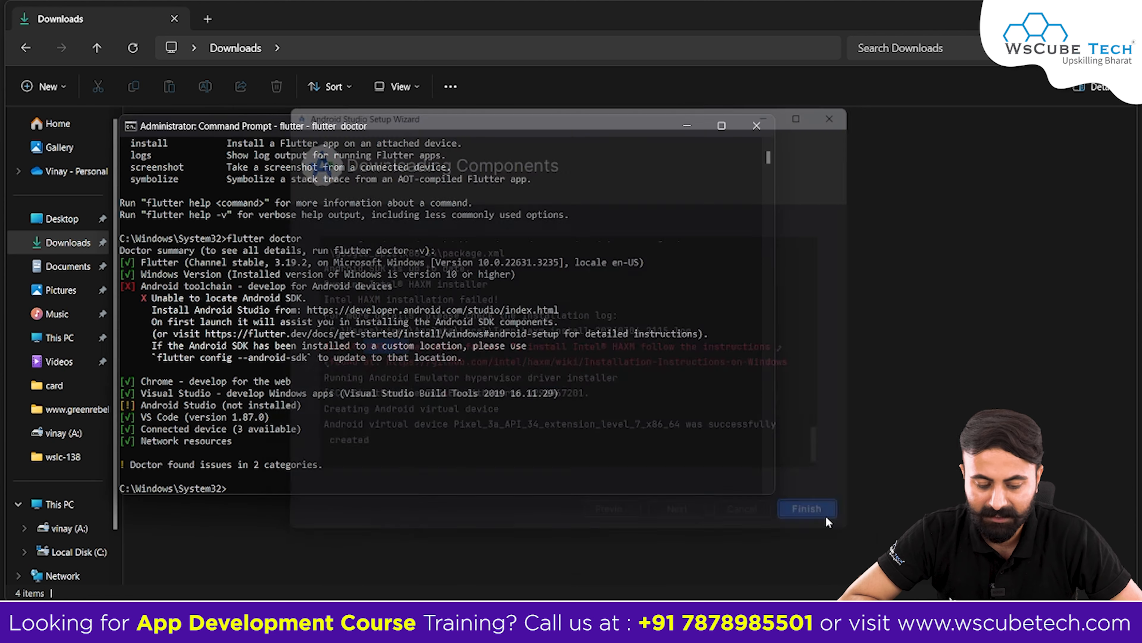